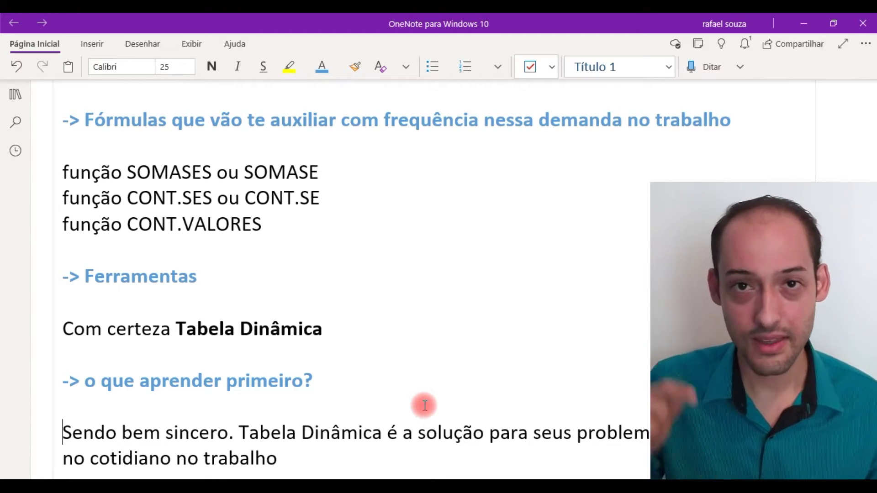
# Step: Switch to the BaseReal.xlsx workbook in Excel and start Text to Columns on column A with the Delimited data type
pyautogui.hotkey('alt', 'Tab')
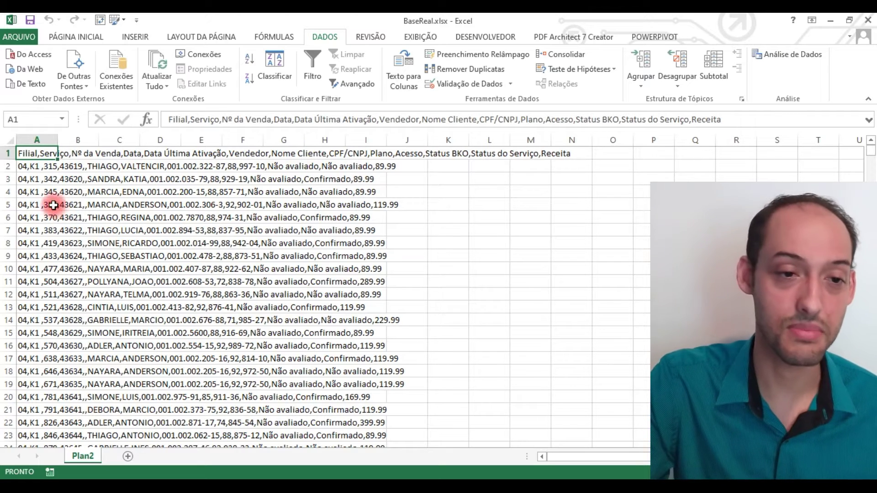
pyautogui.click(34, 132)
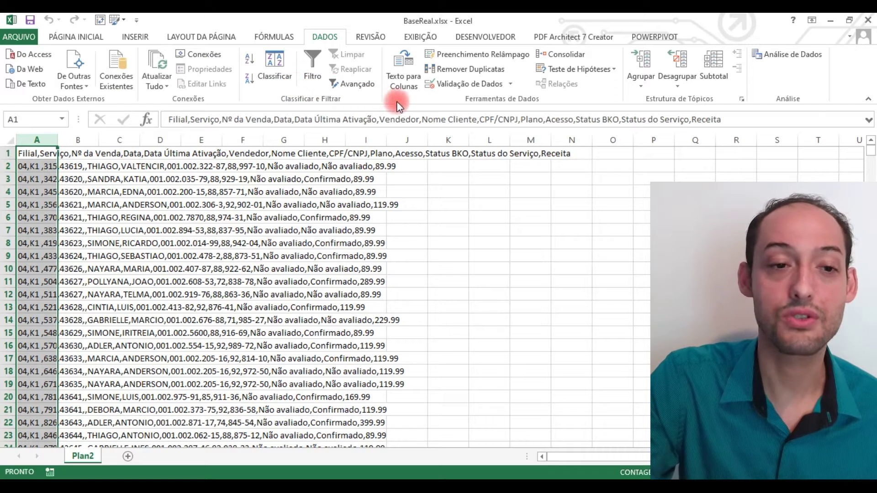
pyautogui.click(405, 69)
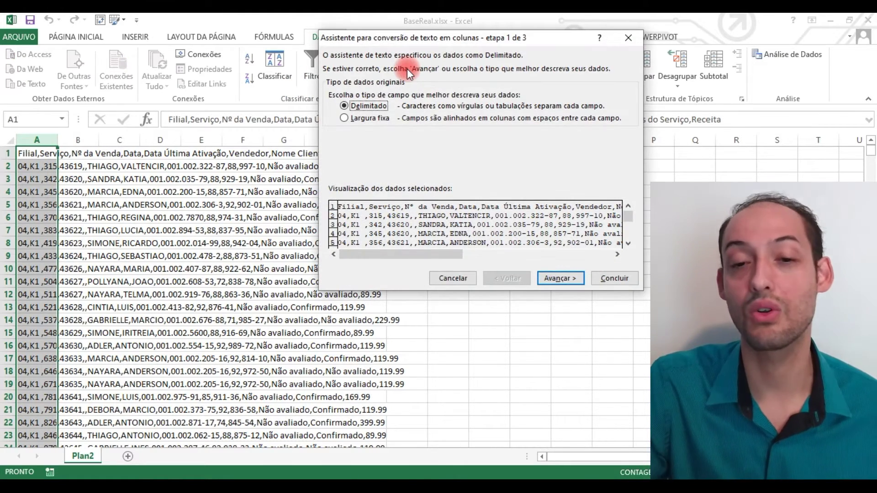
pyautogui.click(342, 120)
pyautogui.click(396, 37)
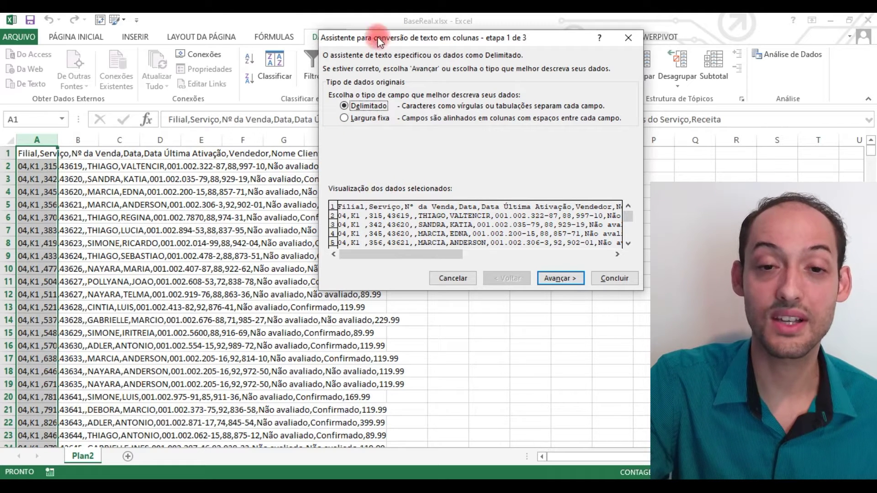
pyautogui.click(557, 278)
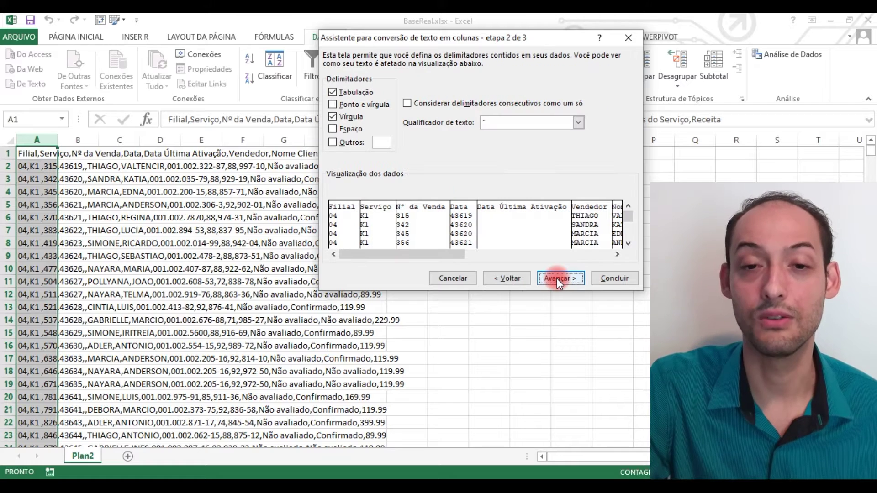
# Step: Preview the column split without the comma delimiter, then restore the comma as a delimiter
pyautogui.click(335, 117)
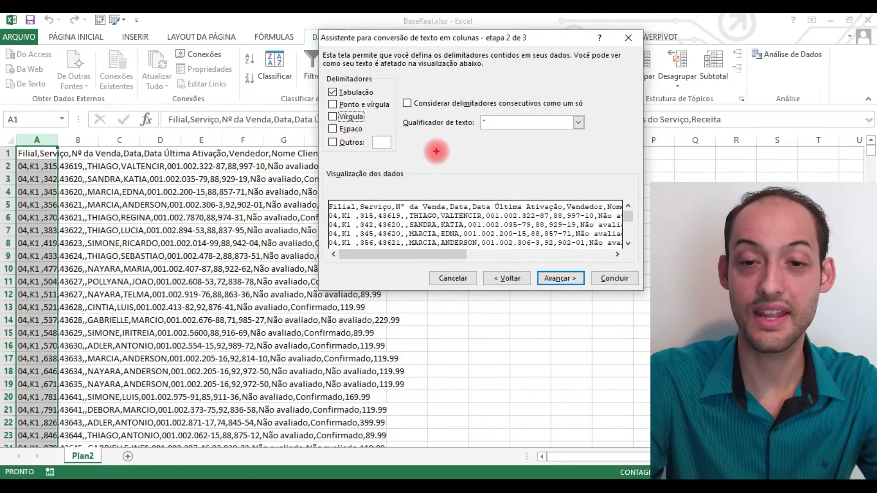
pyautogui.moveTo(318, 180)
pyautogui.mouseDown()
pyautogui.moveTo(570, 237)
pyautogui.moveTo(642, 269)
pyautogui.mouseUp()
pyautogui.press('Escape')
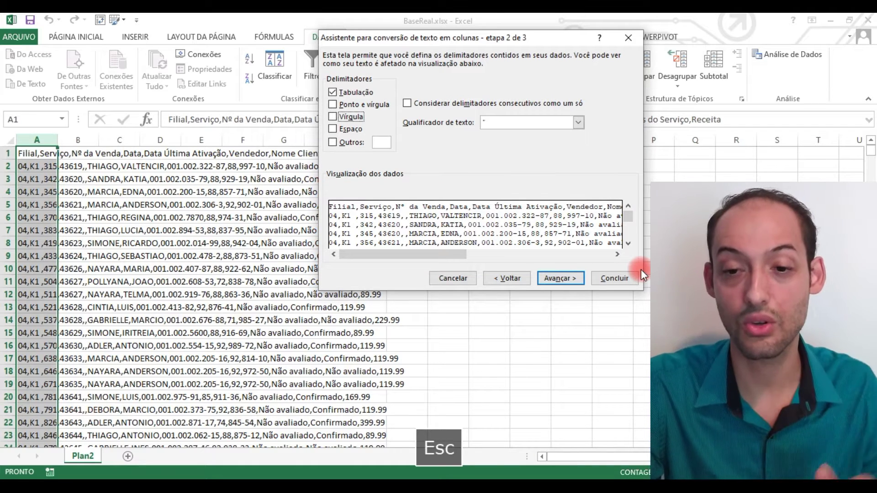
pyautogui.click(333, 117)
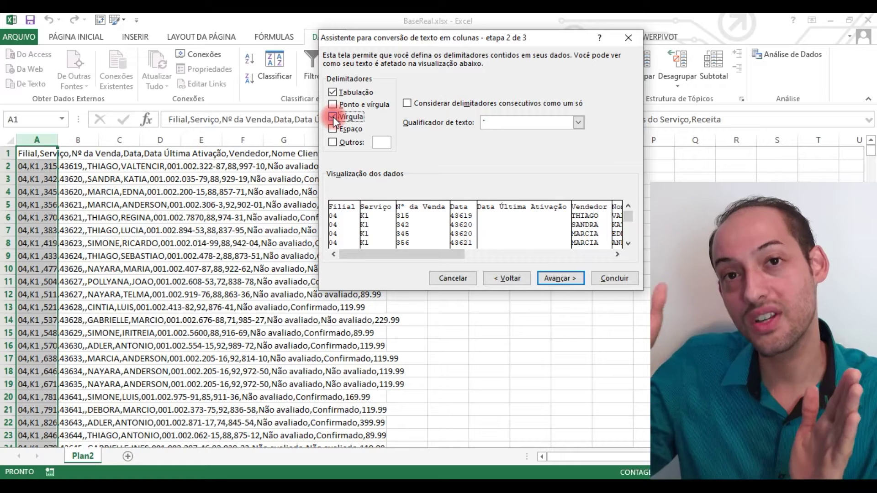
# Step: Finish splitting column A at tabs and commas, using the Geral format and destination $A$1
pyautogui.click(563, 278)
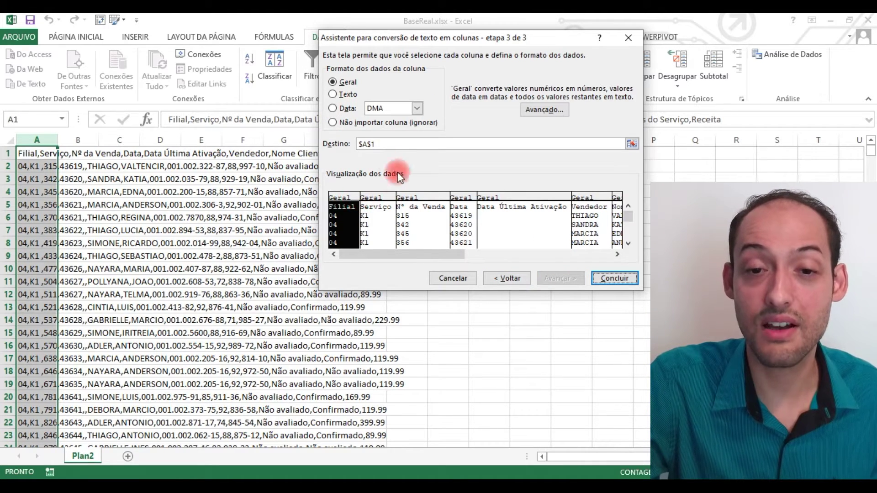
pyautogui.click(616, 277)
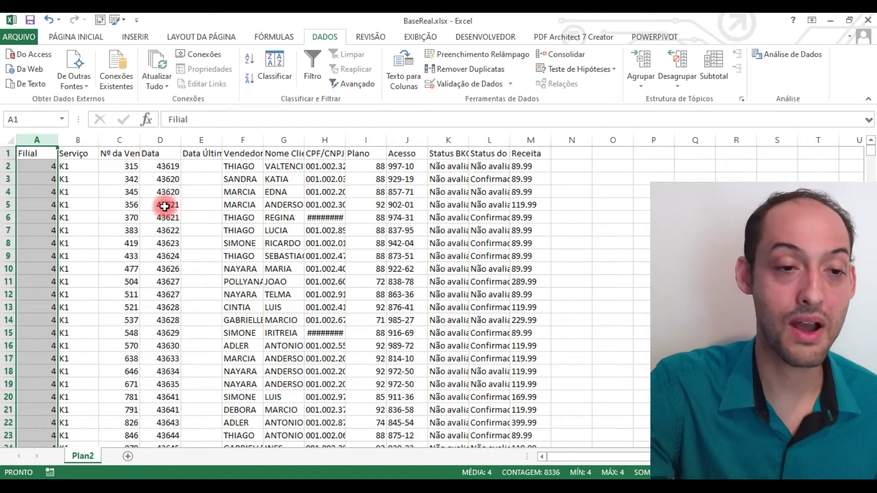
# Step: Centre the contents of columns A to M horizontally and vertically
pyautogui.moveTo(33, 137); pyautogui.dragTo(521, 163)
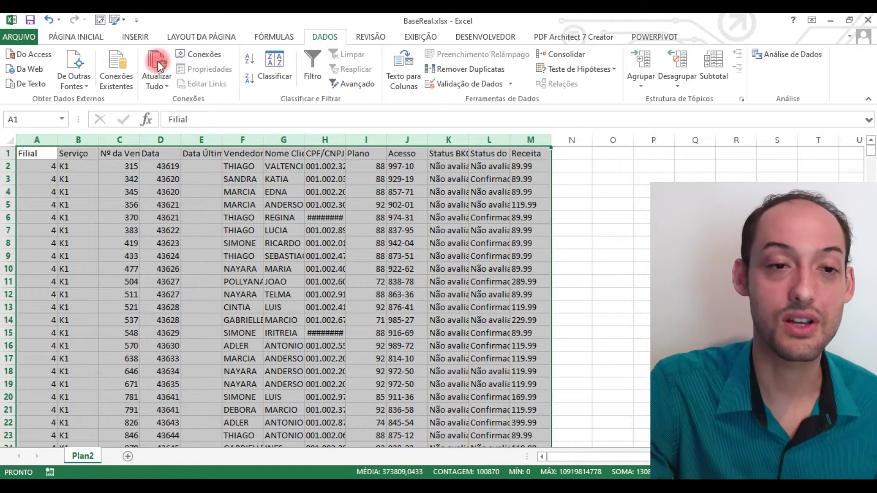
pyautogui.click(89, 37)
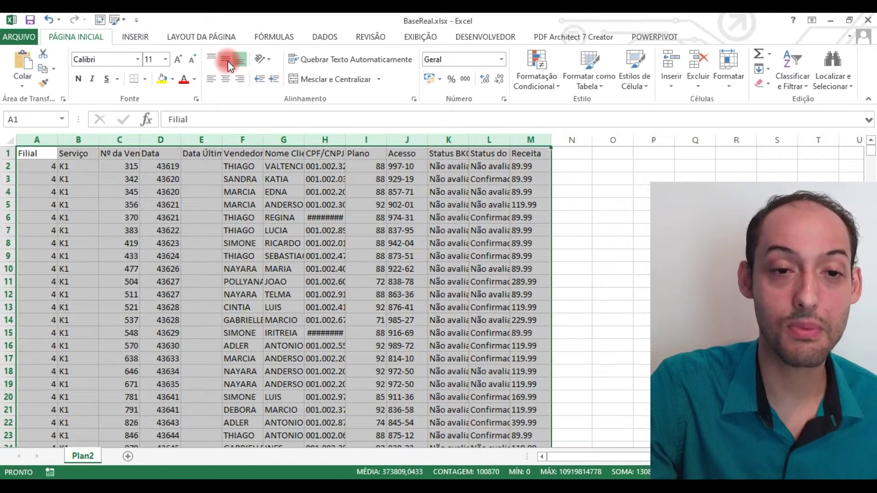
pyautogui.click(226, 75)
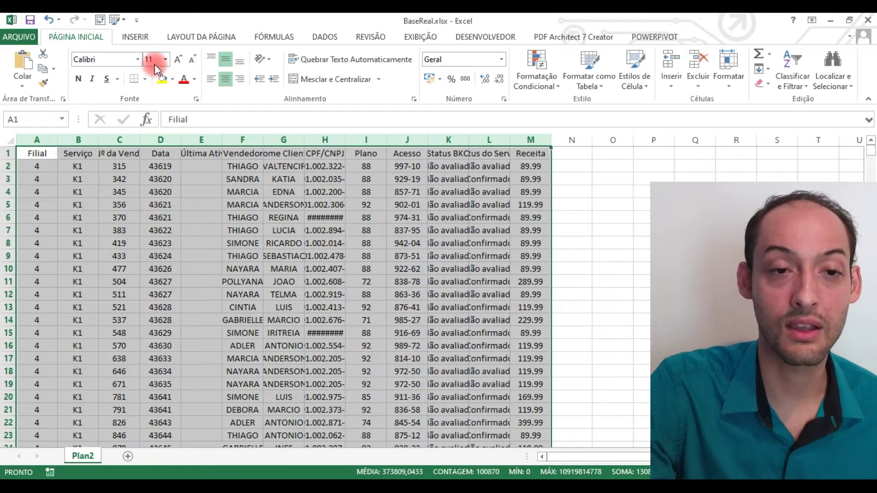
# Step: Set the font of columns A to M to Arial, size 8, and autofit the column widths
pyautogui.click(154, 64)
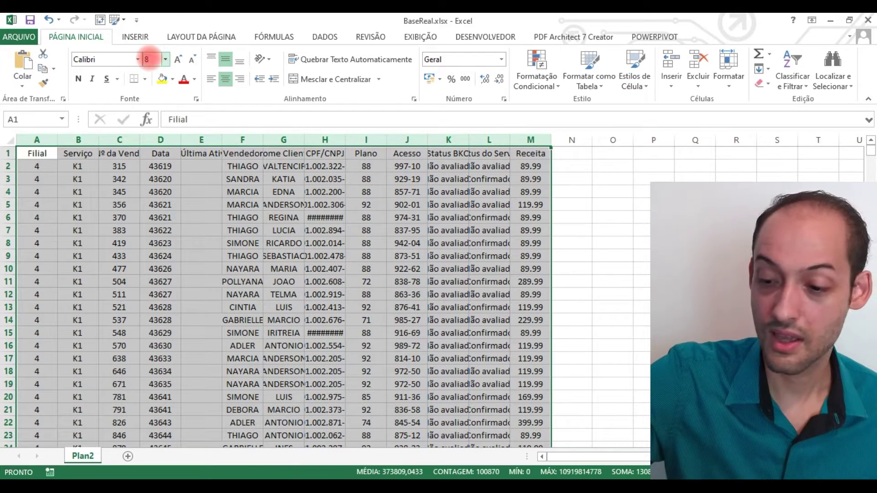
pyautogui.write('8')
pyautogui.press('Return')
pyautogui.click(129, 59)
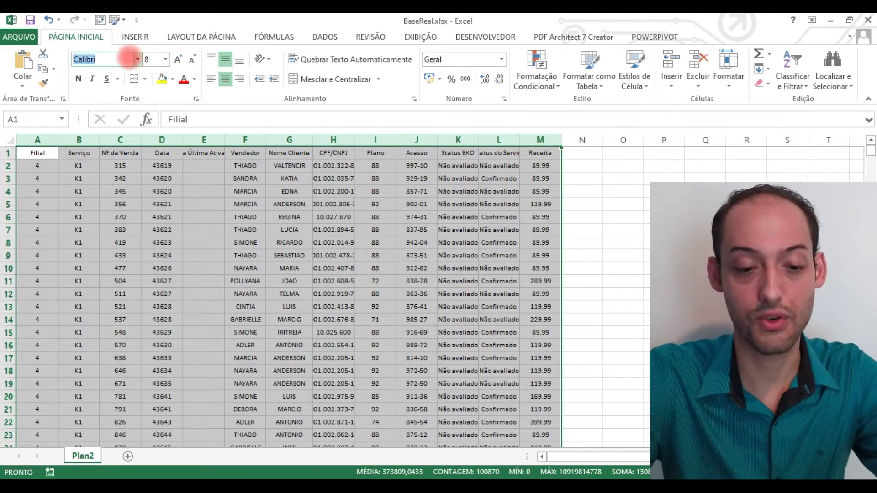
pyautogui.write('Ari')
pyautogui.press('Return')
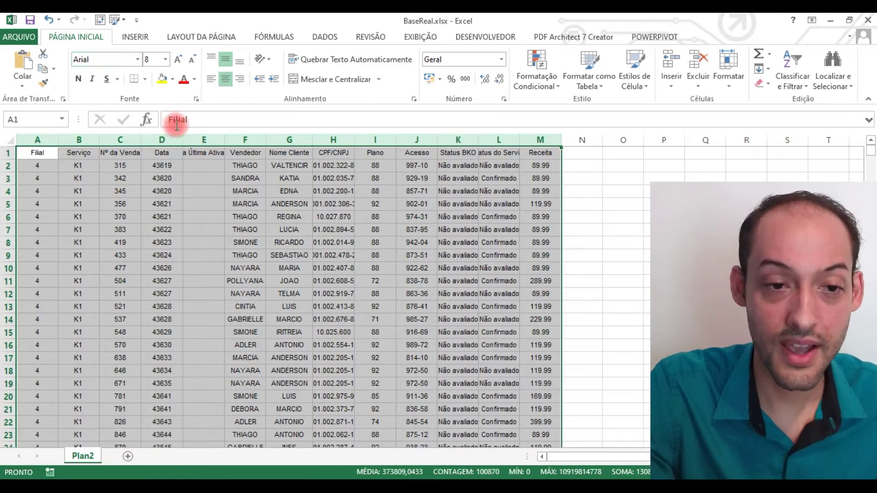
pyautogui.doubleClick(53, 135)
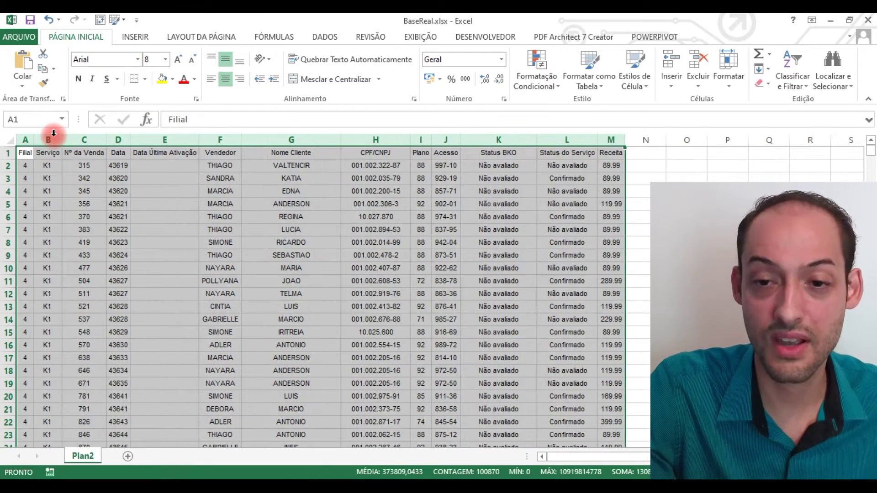
# Step: Give the header row from A1 to M1 a dark blue fill and white text
pyautogui.click(27, 154)
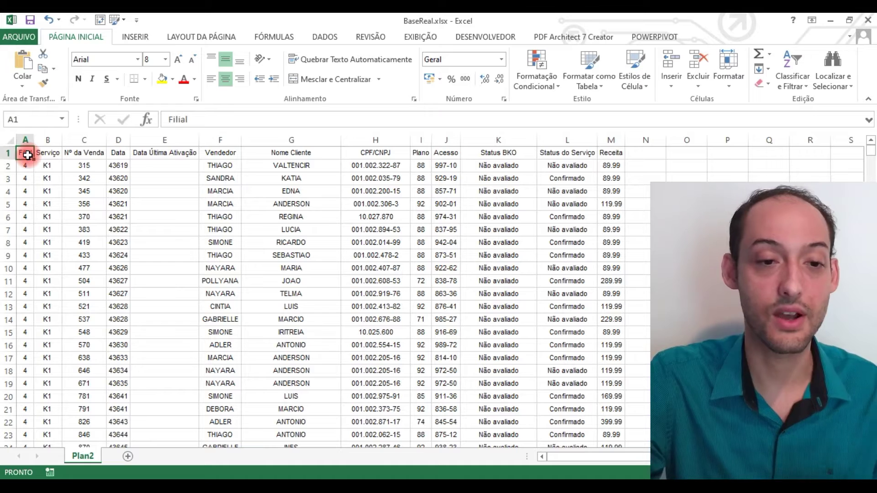
pyautogui.hotkey('ctrl', 'shift', 'Right')
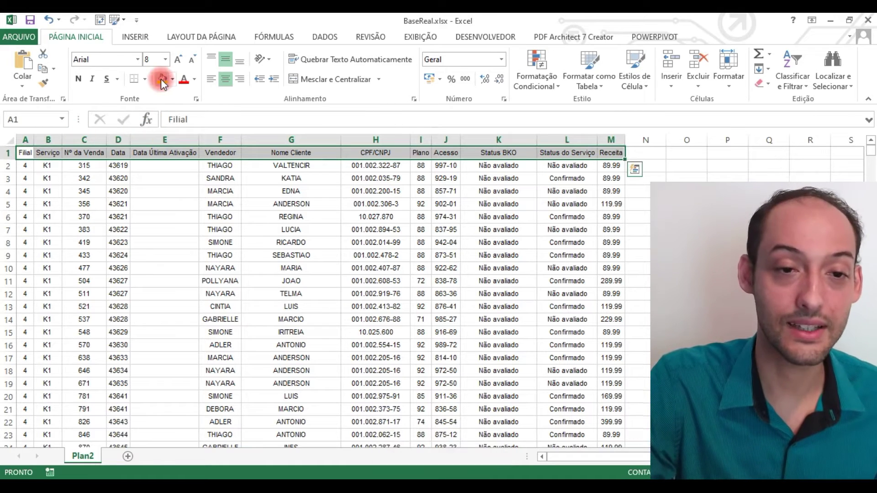
pyautogui.click(173, 80)
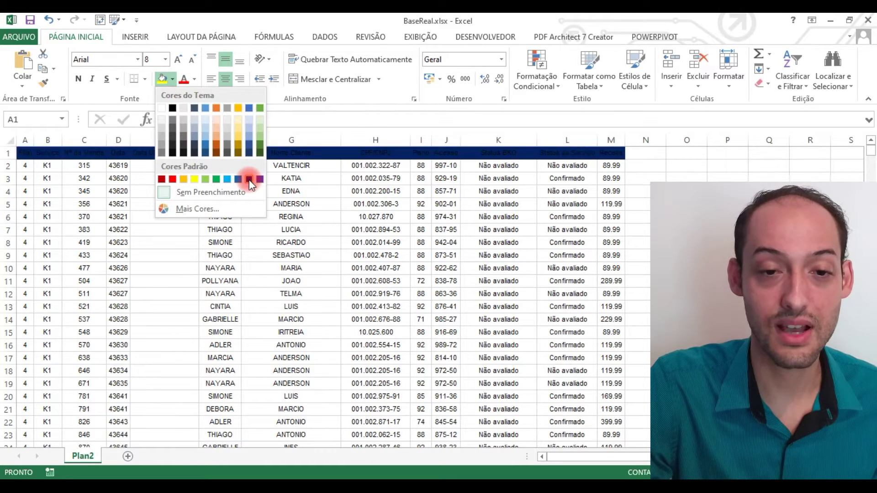
pyautogui.click(249, 174)
pyautogui.click(195, 79)
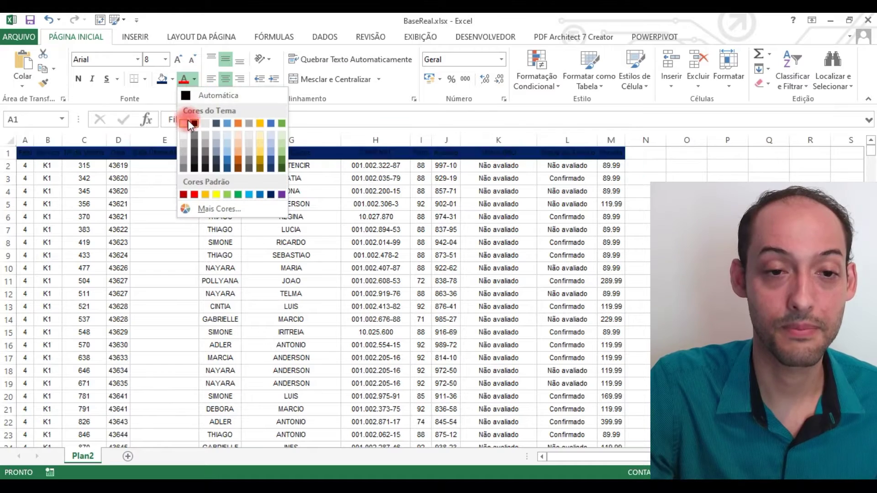
pyautogui.click(185, 122)
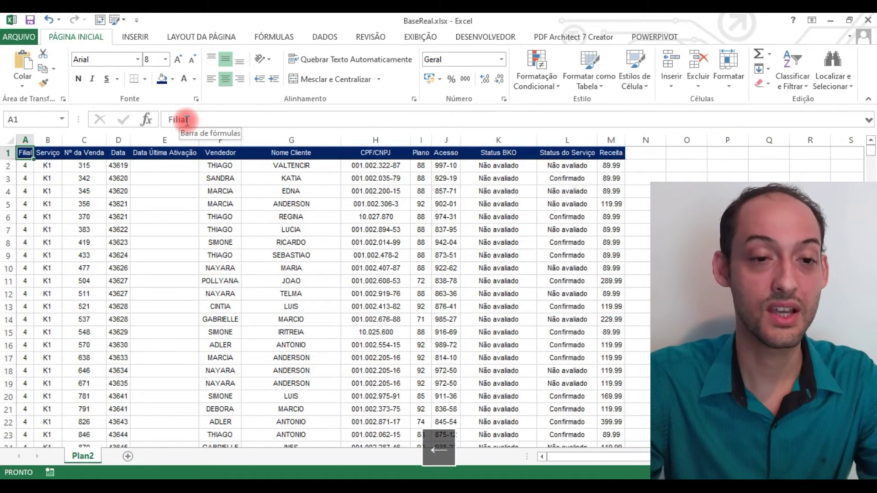
# Step: Add filters to the header row of the whole data table in columns A to M
pyautogui.hotkey('ctrl', 'shift', 'Down')
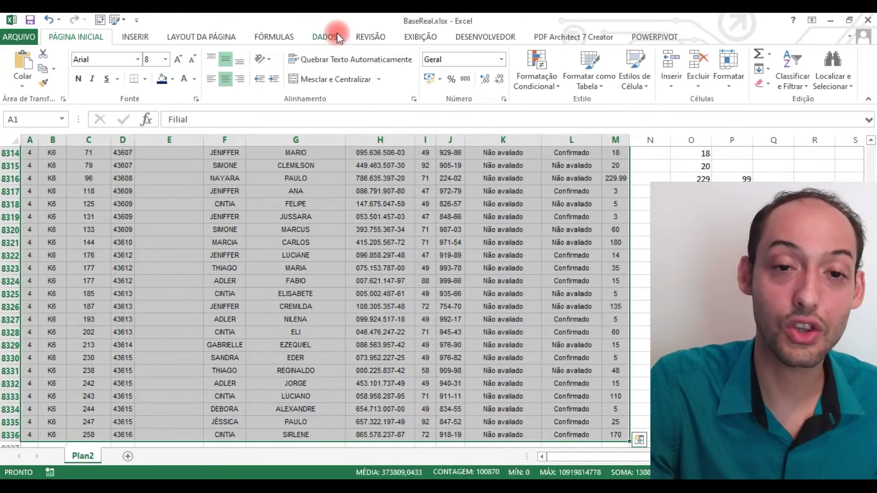
pyautogui.click(325, 36)
pyautogui.click(313, 69)
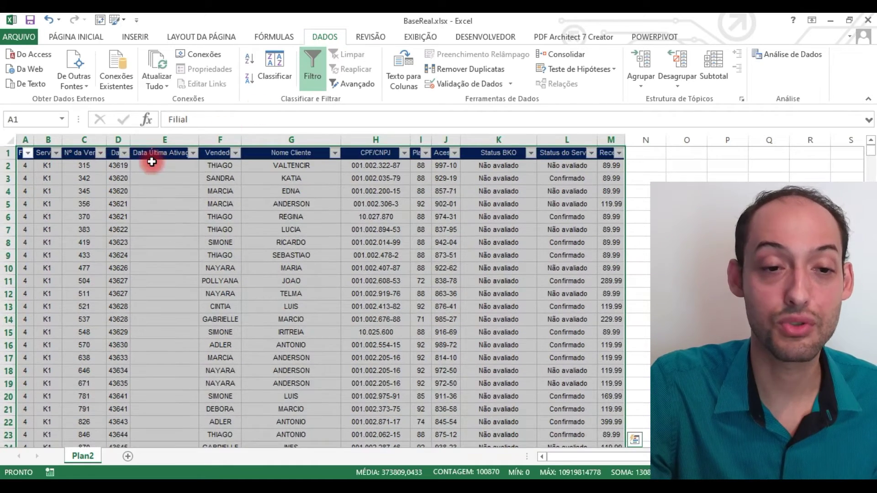
# Step: Format all the values in the Data column, from D2 down to the last row, as Data (date)
pyautogui.click(102, 165)
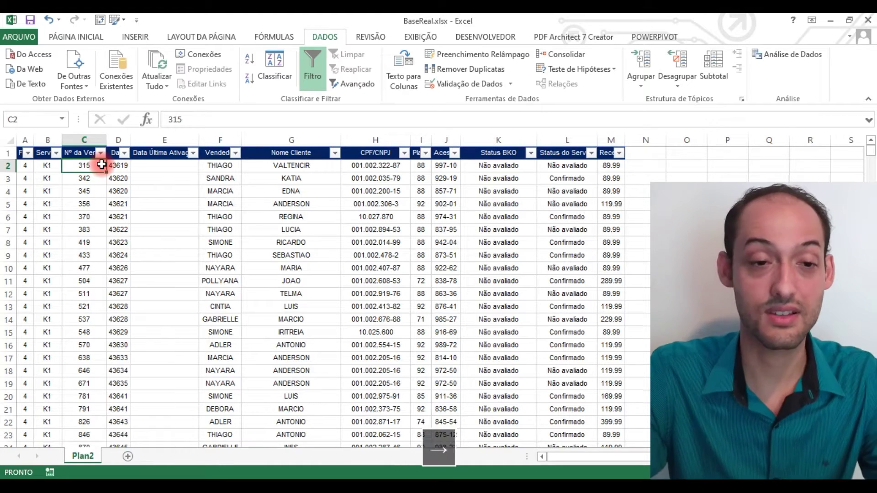
pyautogui.click(110, 166)
pyautogui.hotkey('ctrl', 'shift', 'Down')
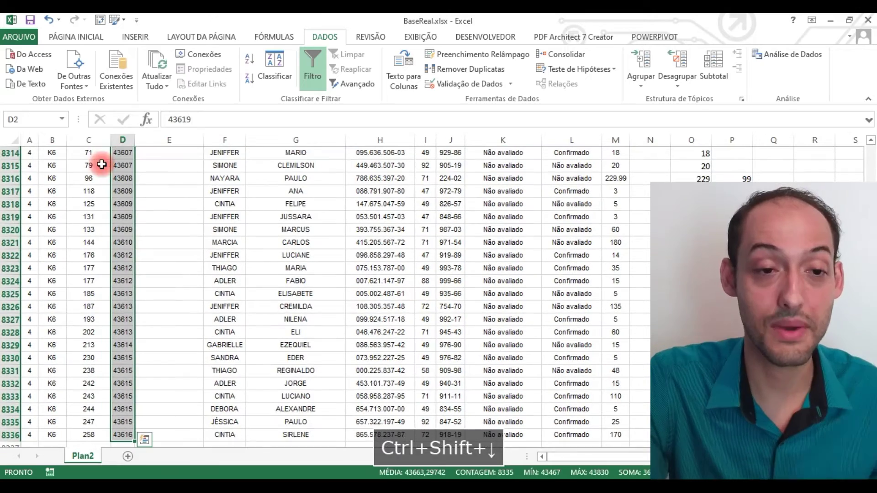
pyautogui.click(85, 40)
pyautogui.click(469, 65)
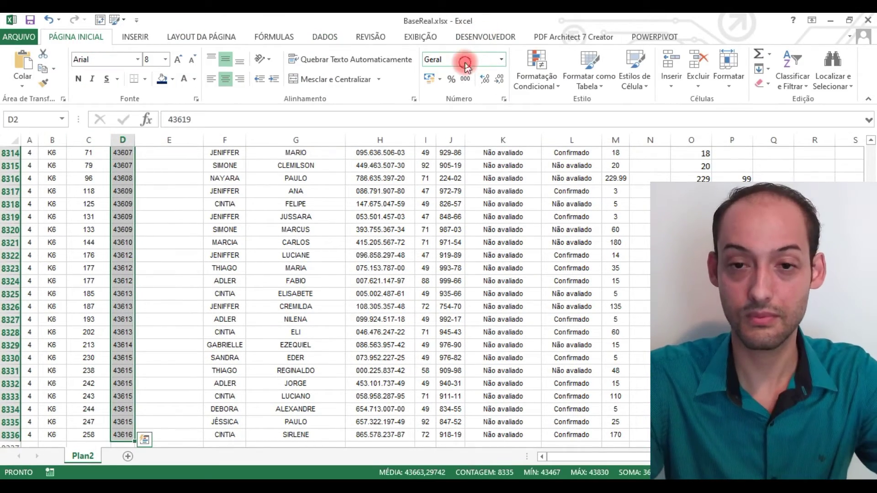
pyautogui.write('Data')
pyautogui.press('Return')
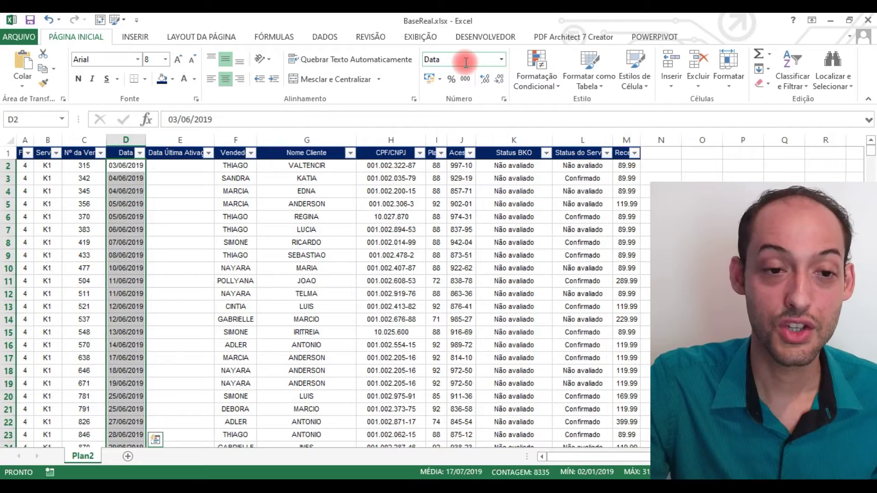
# Step: Create a pivot table from the range Plan2!$A$1:$M$8336 on a new worksheet
pyautogui.click(71, 155)
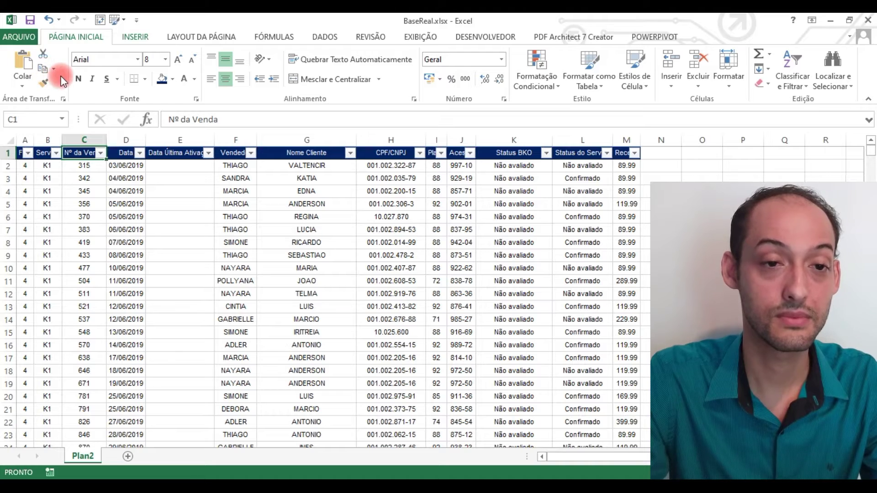
pyautogui.scroll(-1, 59, 75)
pyautogui.click(19, 64)
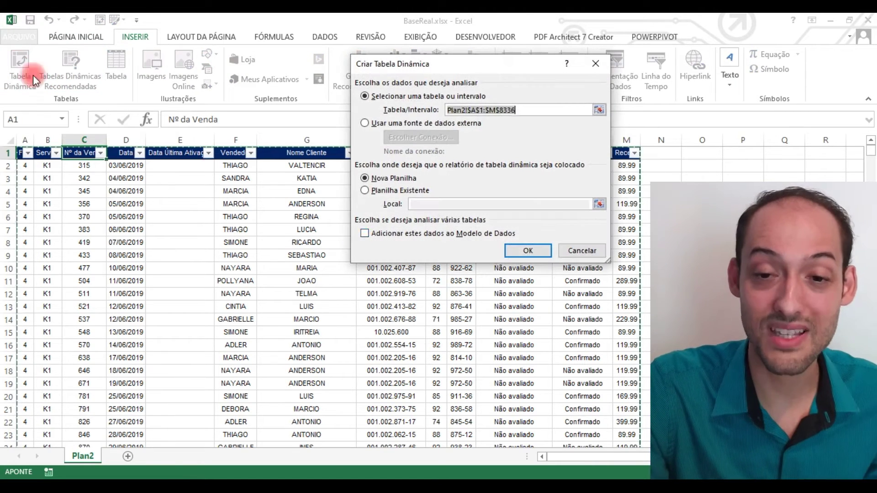
pyautogui.click(513, 254)
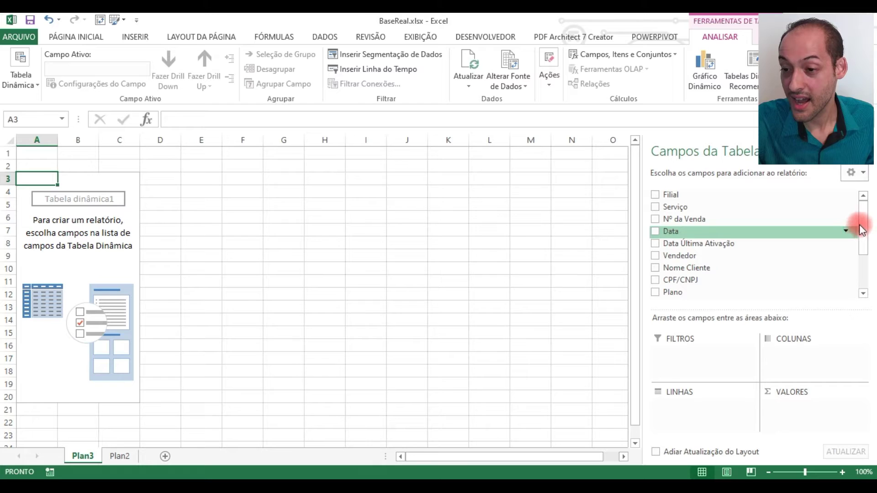
# Step: Add the Receita field to the pivot table and place it in the Values area
pyautogui.moveTo(858, 219); pyautogui.dragTo(860, 256)
pyautogui.click(655, 275)
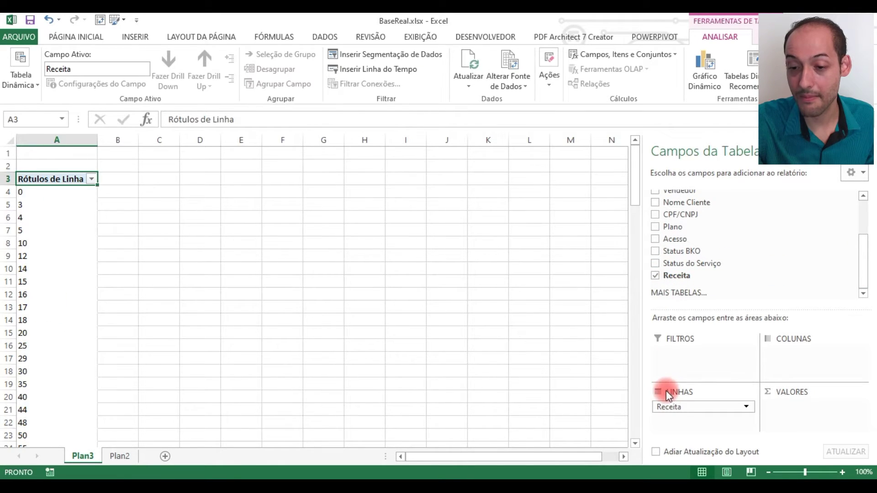
pyautogui.moveTo(675, 406); pyautogui.dragTo(777, 423)
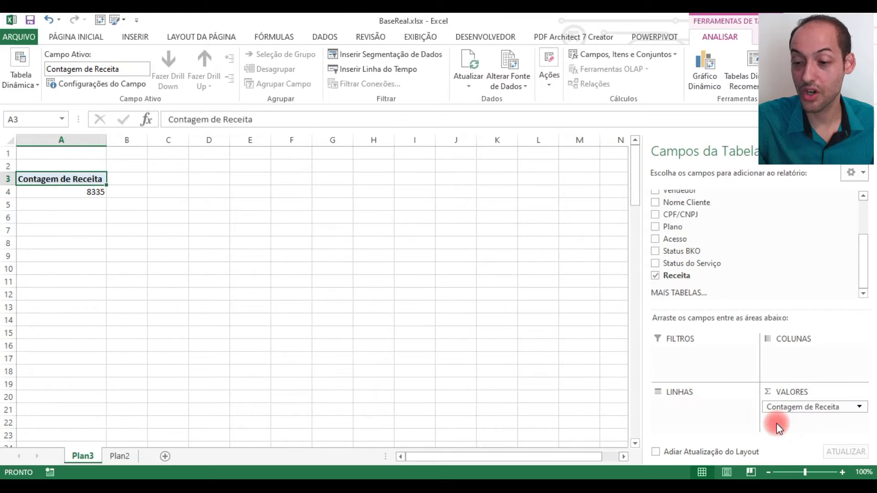
# Step: Summarise the Receita values by Soma and add the Data field to the pivot table's rows
pyautogui.click(860, 410)
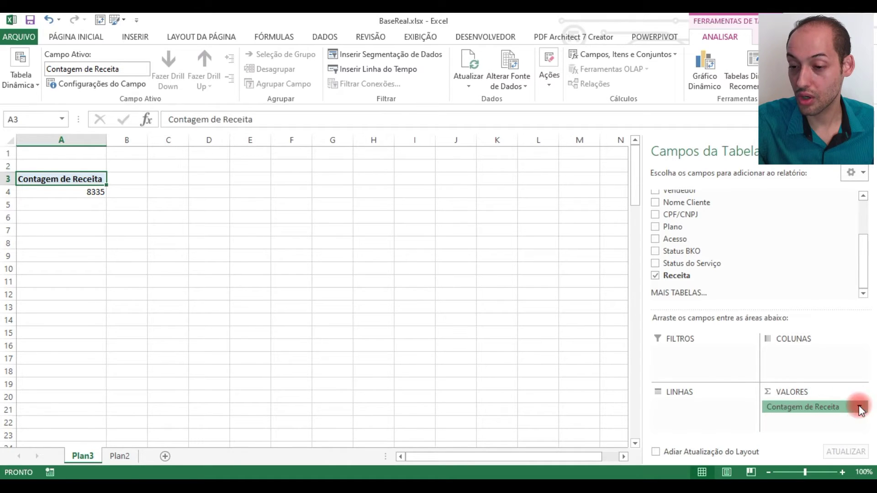
pyautogui.click(846, 397)
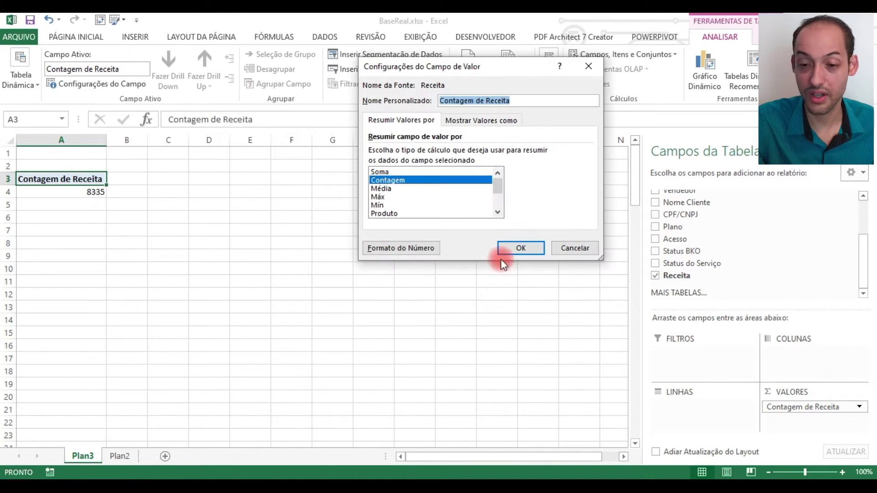
pyautogui.click(428, 177)
pyautogui.click(427, 173)
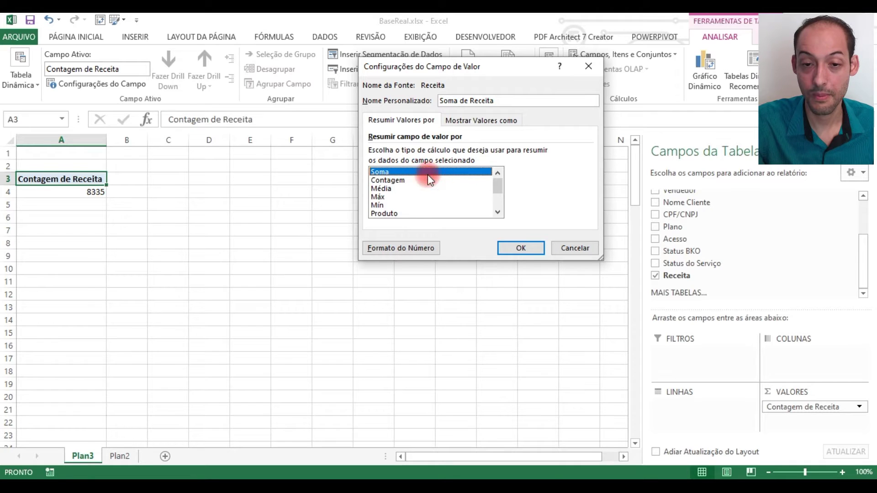
pyautogui.click(514, 249)
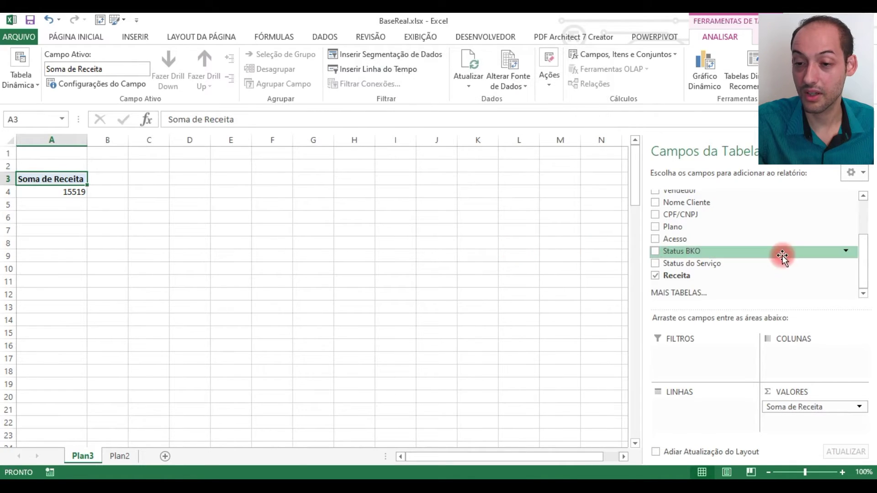
pyautogui.click(863, 221)
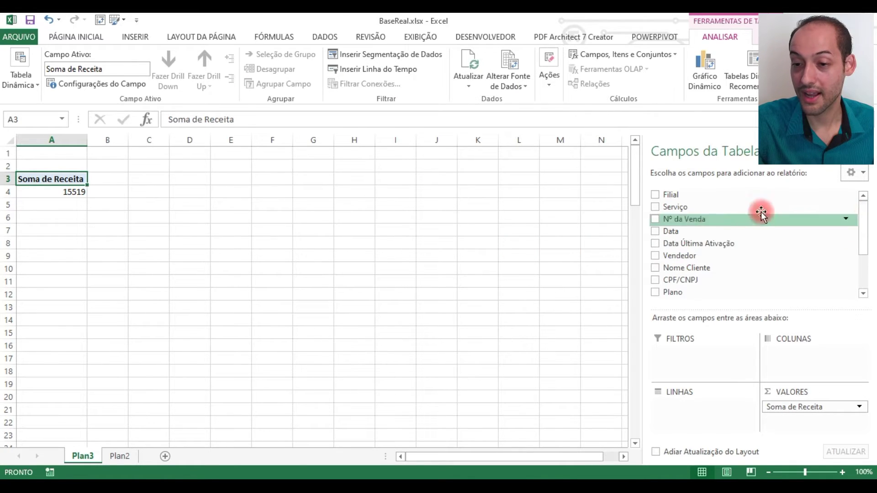
pyautogui.click(654, 231)
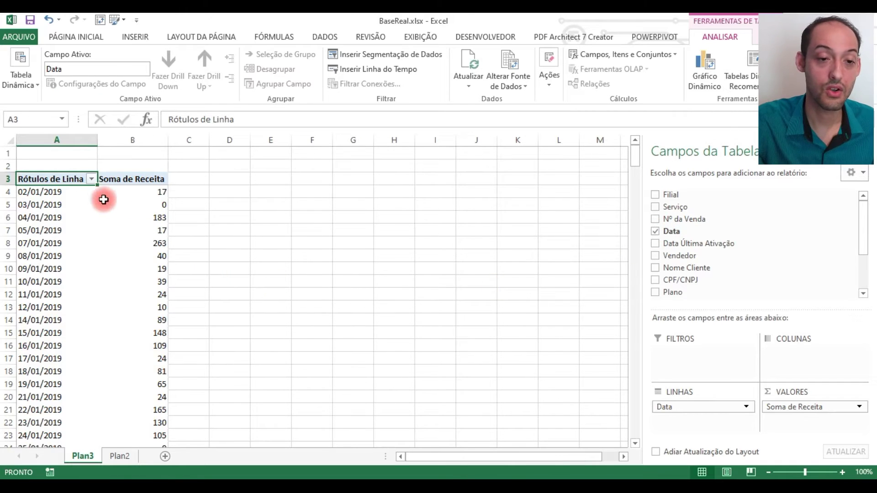
# Step: Filter the pivot table's row labels to show only the dates from 02/01/2019 to 10/01/2019
pyautogui.click(92, 179)
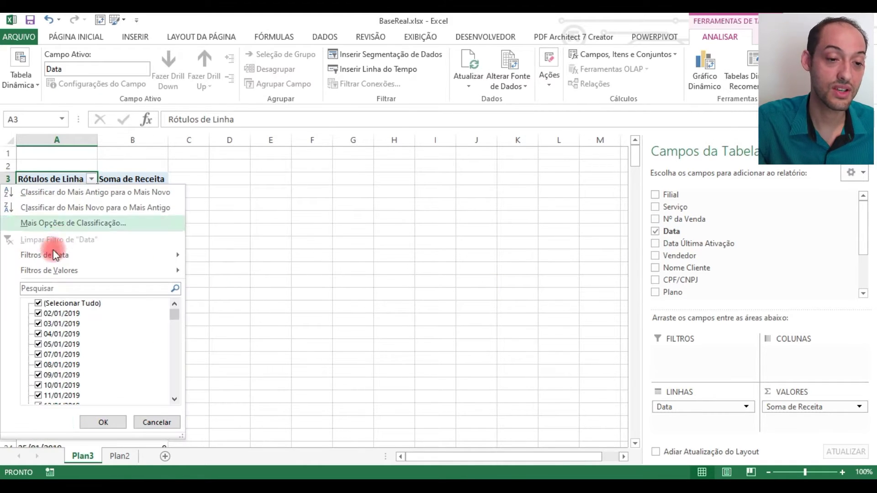
pyautogui.click(38, 303)
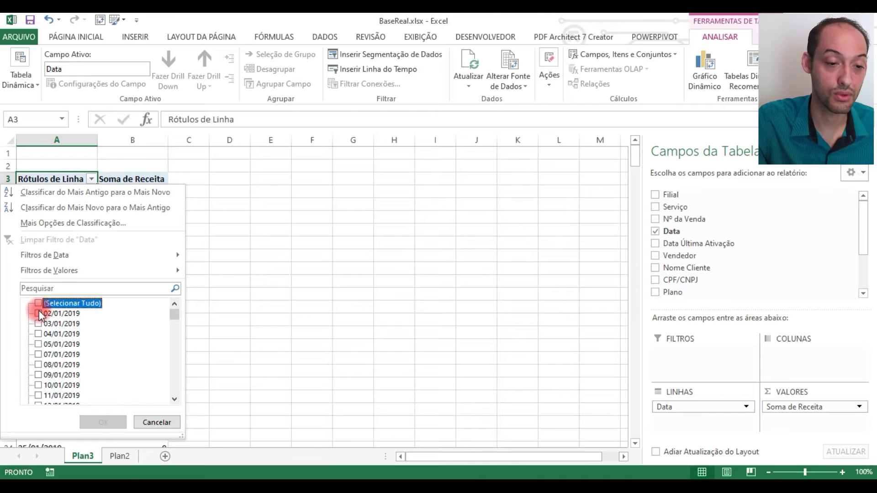
pyautogui.click(39, 314)
pyautogui.press('Down')
pyautogui.press('space')
pyautogui.press('Down')
pyautogui.press('space')
pyautogui.press('Down')
pyautogui.press('space')
pyautogui.press('Down')
pyautogui.press('space')
pyautogui.press('Down')
pyautogui.press('space')
pyautogui.press('Down')
pyautogui.press('space')
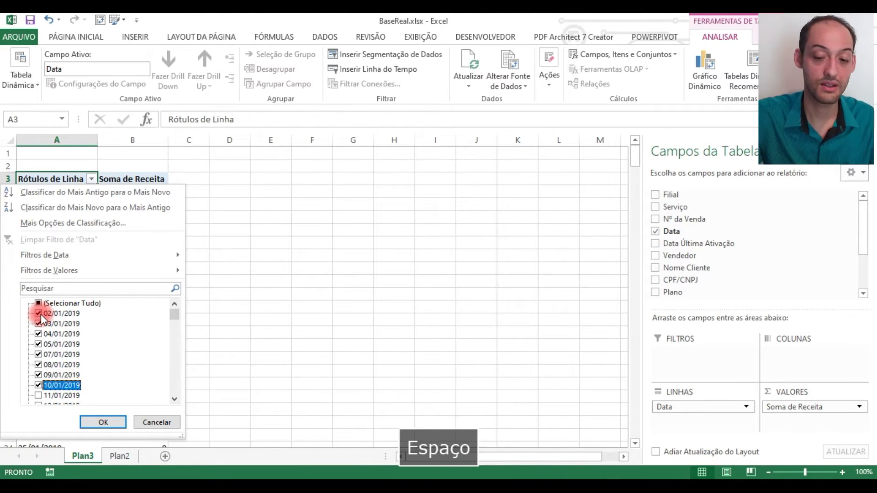
pyautogui.press('Down')
pyautogui.press('space')
pyautogui.press('Return')
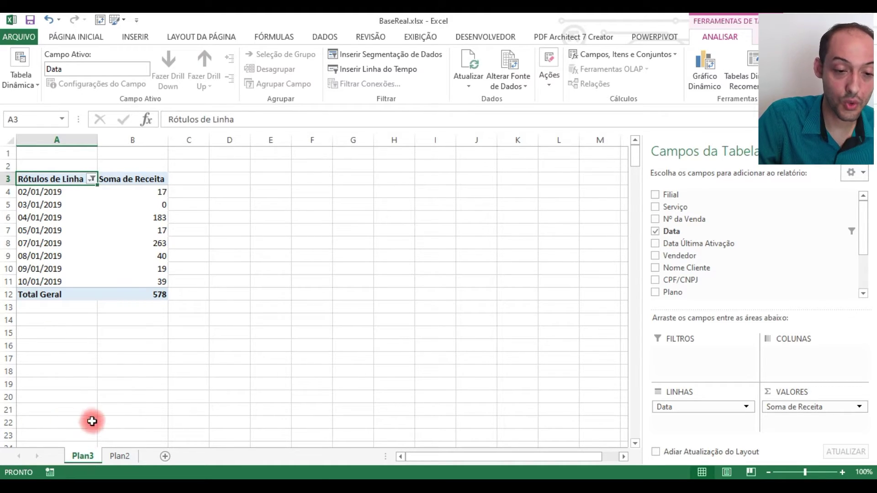
# Step: Delete the Plan3 worksheet that holds the pivot table
pyautogui.rightClick(90, 454)
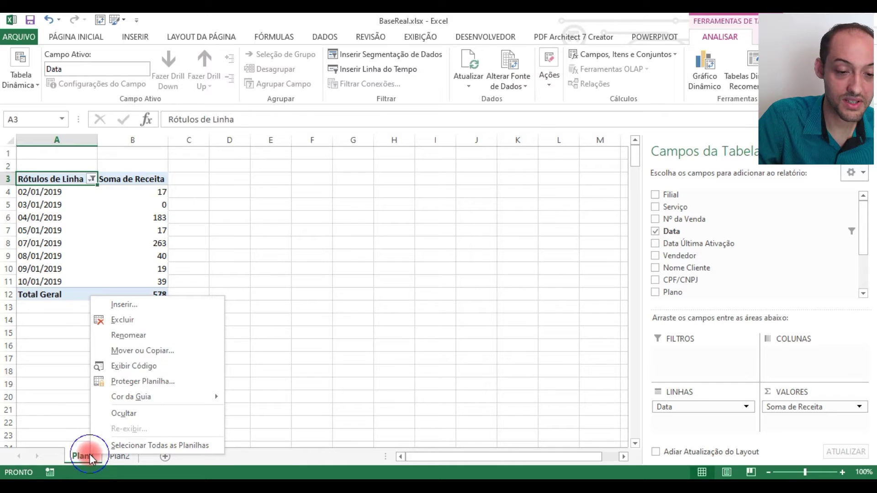
pyautogui.click(122, 323)
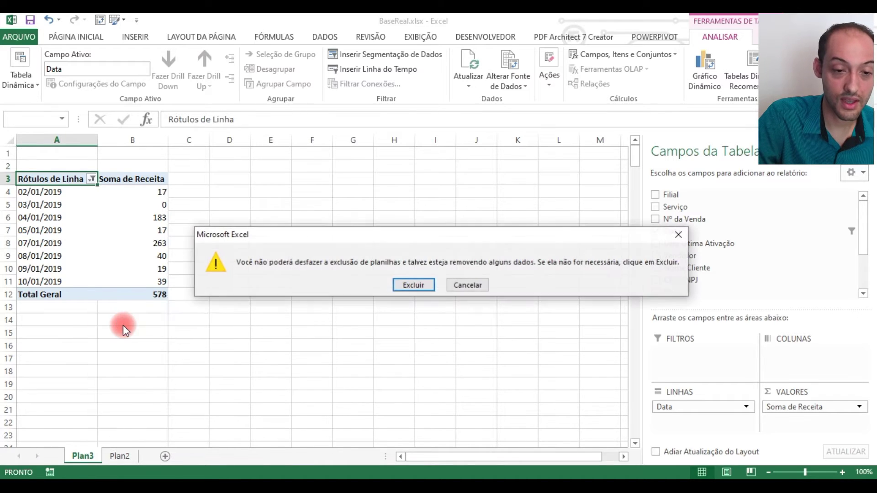
pyautogui.click(401, 285)
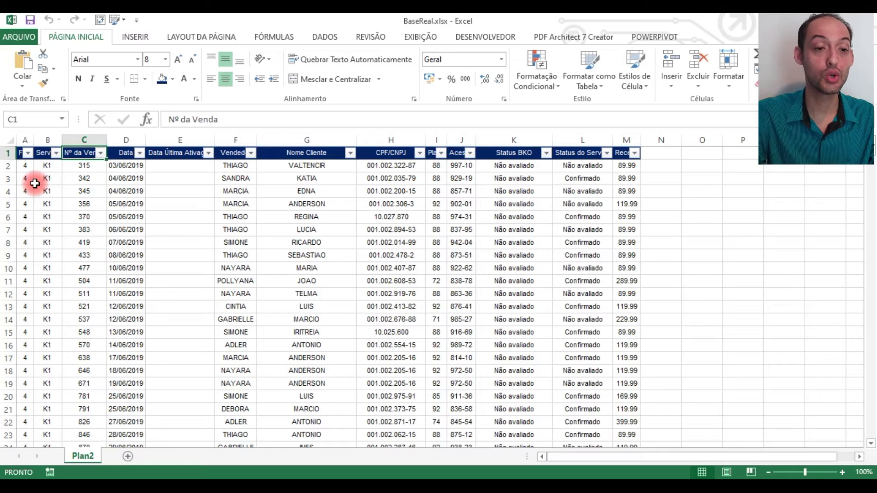
# Step: Look through the column headers in row 1 of Plan2, between Filial and Nome Cliente
pyautogui.press('Left')
pyautogui.press('Left')
pyautogui.press('Right')
pyautogui.press('Right')
pyautogui.press('Right')
pyautogui.press('Right')
pyautogui.press('Right')
pyautogui.press('Right')
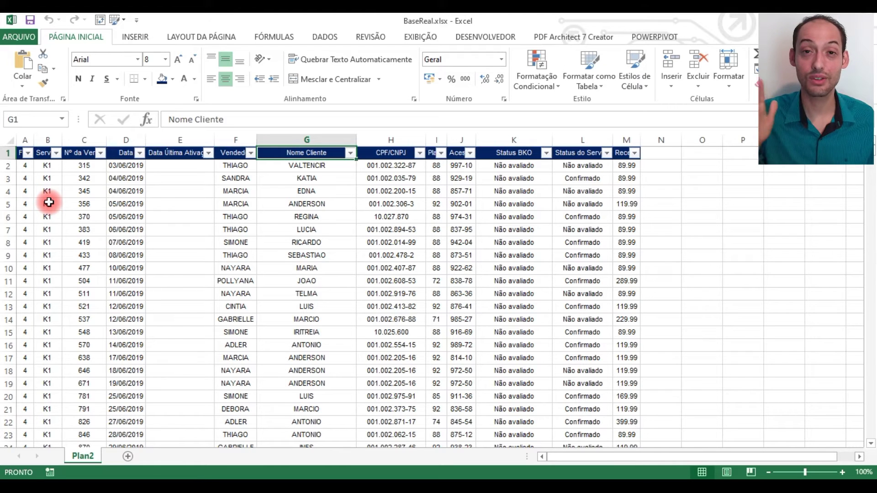
pyautogui.press('Left')
pyautogui.press('Left')
pyautogui.press('Left')
pyautogui.press('Left')
pyautogui.press('Left')
pyautogui.press('Left')
pyautogui.press('Right')
pyautogui.press('Left')
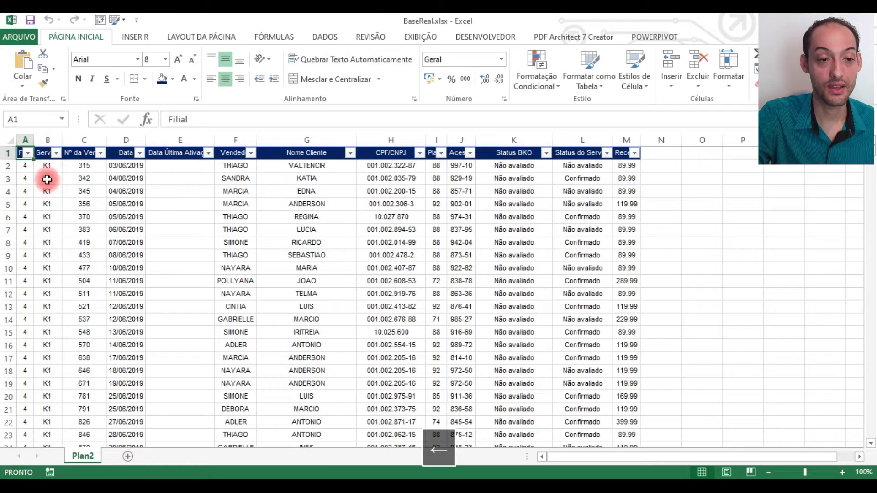
# Step: Widen columns A and B and clear the Serviço header in cell B1
pyautogui.moveTo(35, 141); pyautogui.dragTo(159, 142)
pyautogui.press('Right')
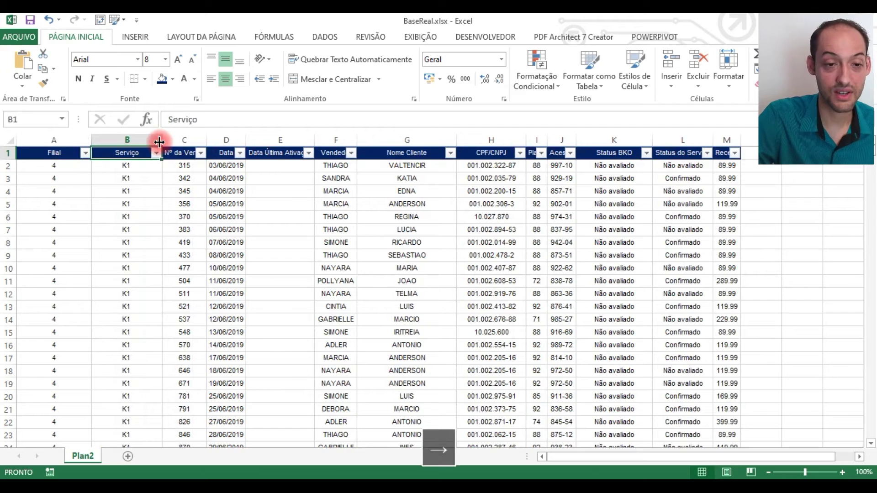
pyautogui.press('Delete')
# Step: Merge and centre cells A1:B1 under the Filial header and remove the filters from the header row
pyautogui.press('Left')
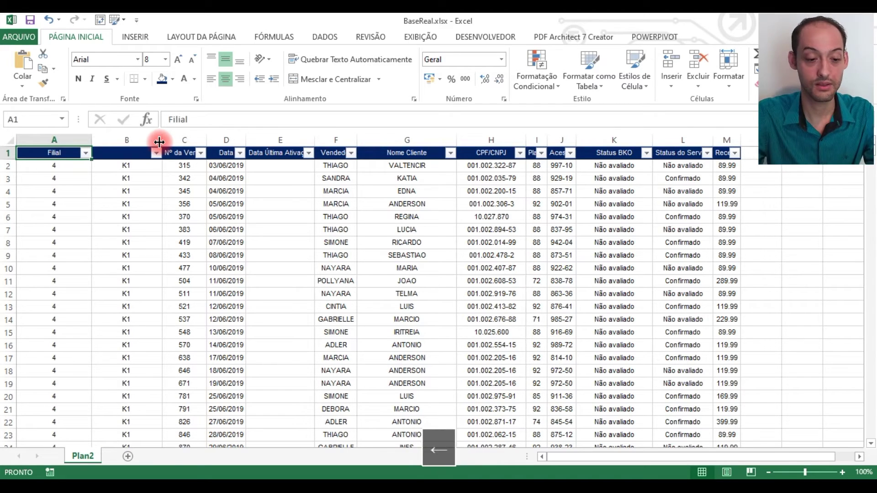
pyautogui.hotkey('shift', 'Right')
pyautogui.click(330, 81)
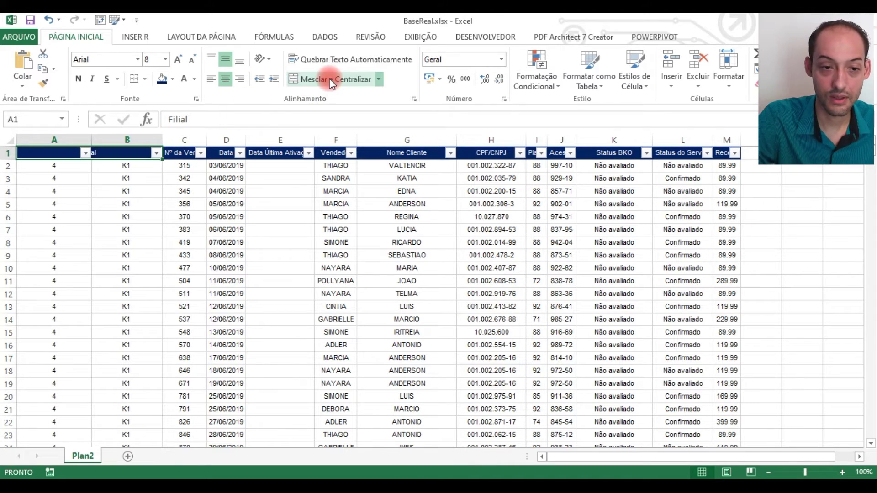
pyautogui.click(327, 37)
pyautogui.click(316, 56)
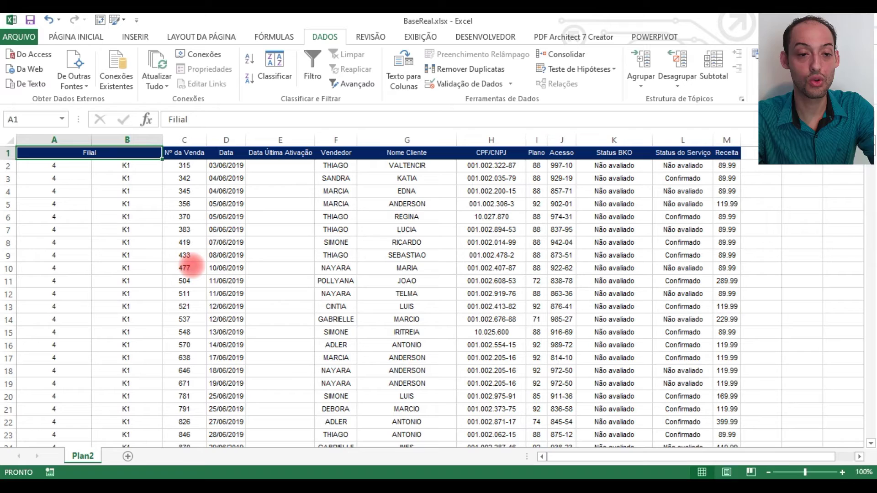
pyautogui.moveTo(10, 146); pyautogui.dragTo(168, 165)
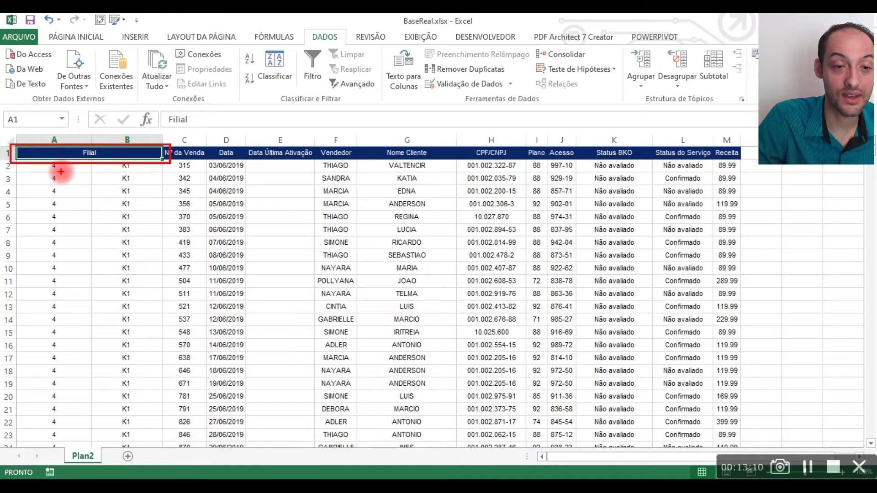
pyautogui.moveTo(36, 178); pyautogui.dragTo(55, 166)
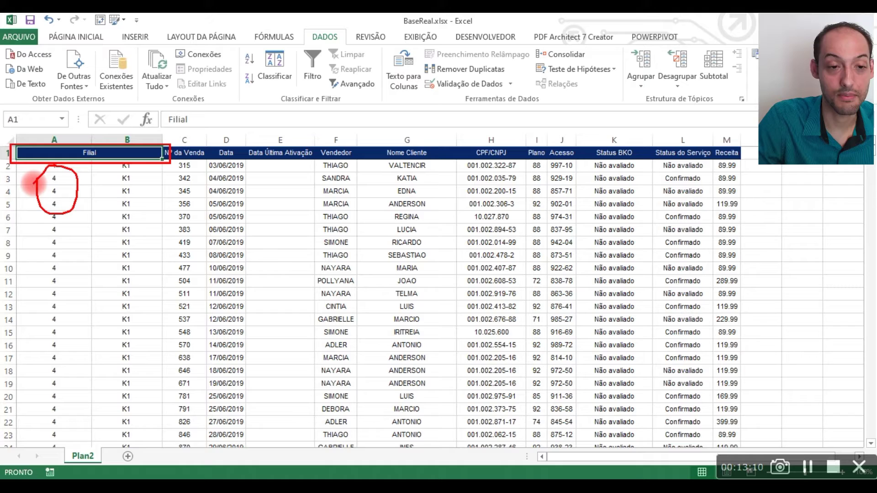
pyautogui.moveTo(104, 181)
pyautogui.mouseDown()
pyautogui.moveTo(141, 196)
pyautogui.moveTo(106, 178)
pyautogui.mouseUp()
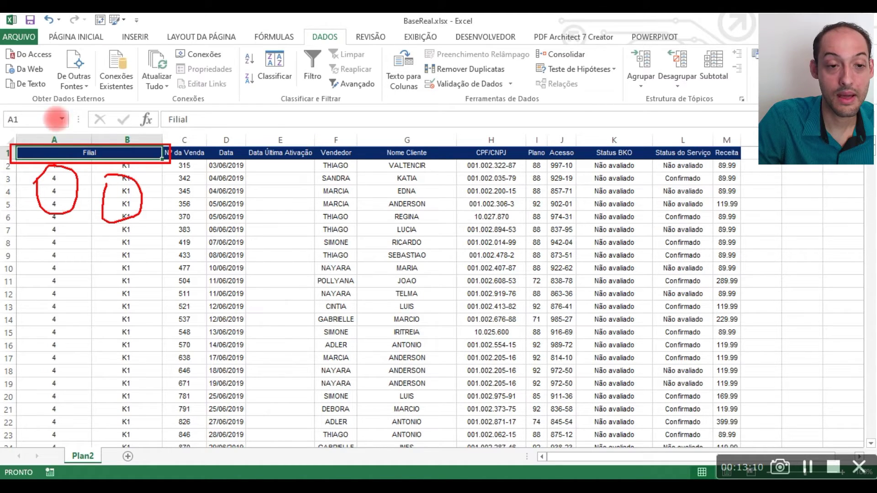
pyautogui.moveTo(36, 109)
pyautogui.mouseDown()
pyautogui.moveTo(10, 137)
pyautogui.moveTo(77, 177)
pyautogui.moveTo(171, 162)
pyautogui.moveTo(118, 106)
pyautogui.moveTo(92, 109)
pyautogui.mouseUp()
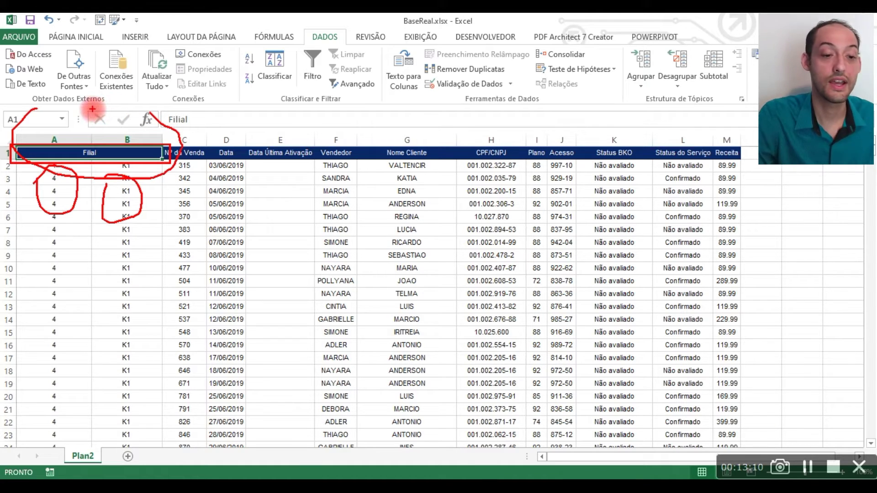
pyautogui.press('Escape')
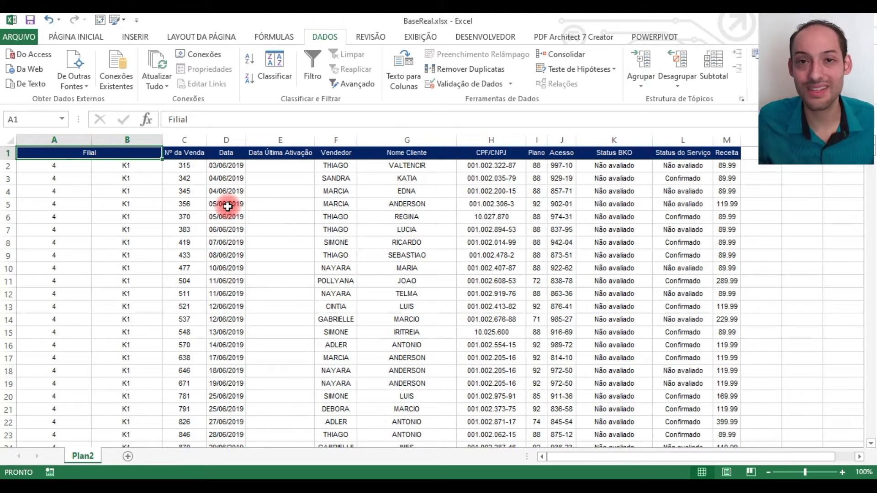
# Step: Try to create a pivot table on a new worksheet from the range Plan2!$A$1:$M$8336 with the merged header
pyautogui.hotkey('ctrl', 'shift', 'Right')
pyautogui.hotkey('ctrl', 'shift', 'Right')
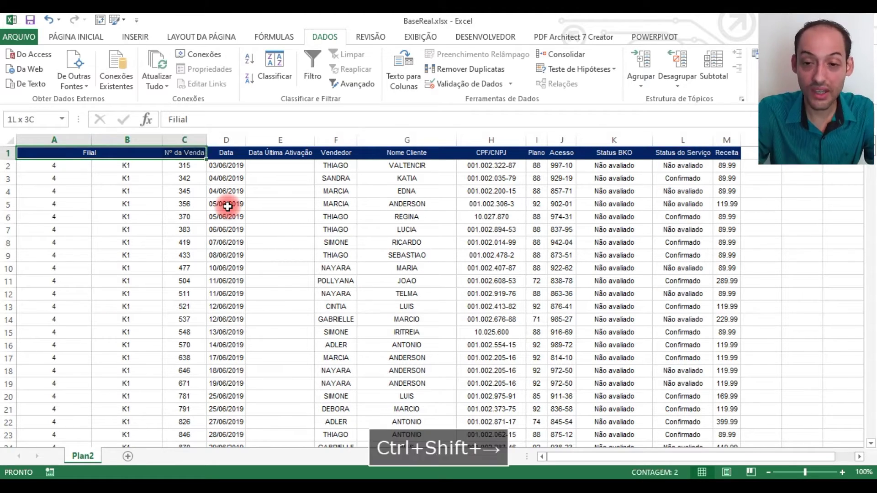
pyautogui.hotkey('ctrl', 'shift', 'Down')
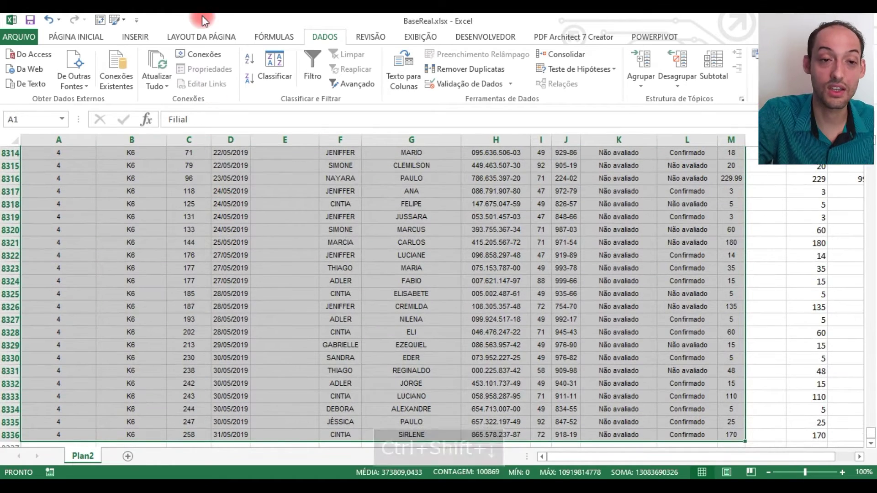
pyautogui.click(130, 41)
pyautogui.click(28, 59)
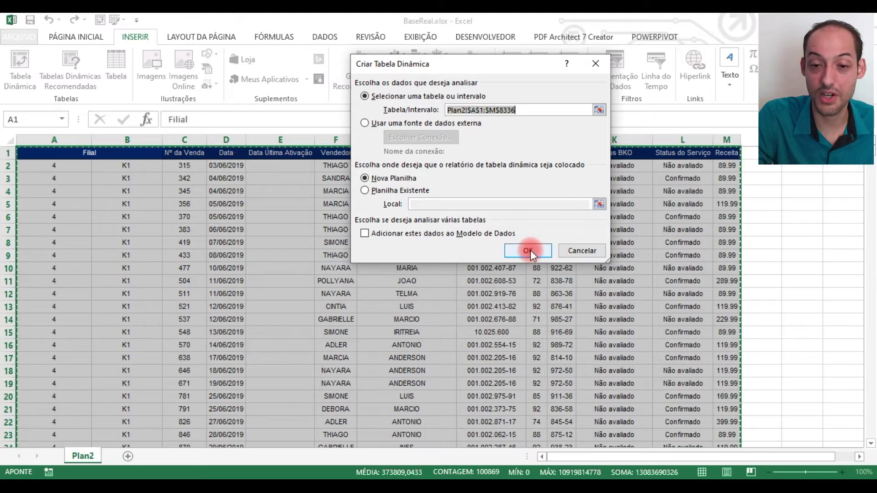
pyautogui.click(528, 250)
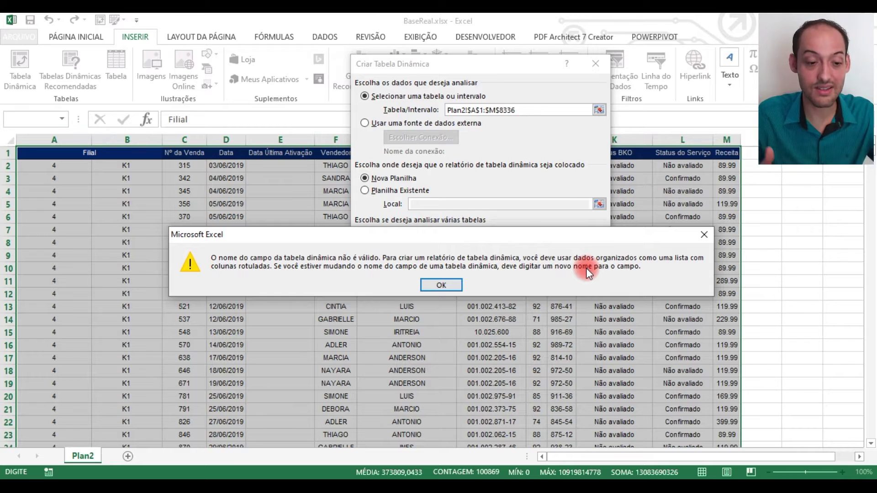
pyautogui.press('Escape')
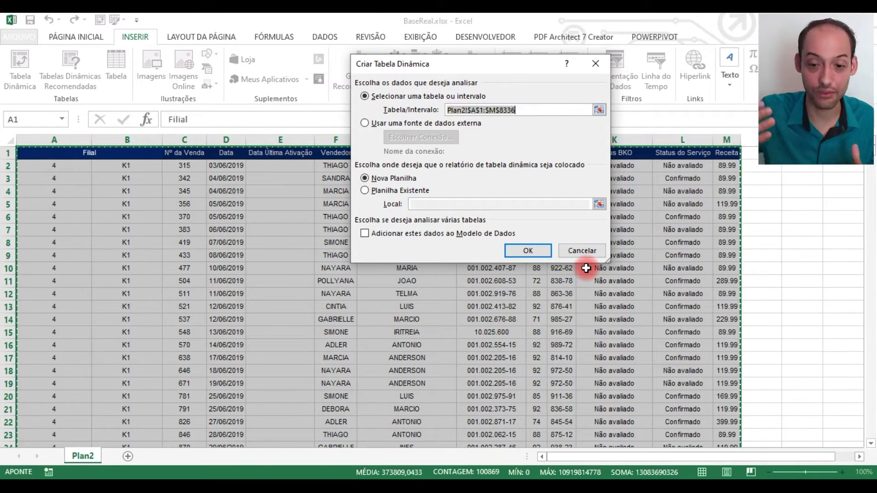
pyautogui.press('Escape')
# Step: Undo the filter removal, the merging of A1:B1 and the clearing of the Serviço header
pyautogui.hotkey('ctrl', 'z')
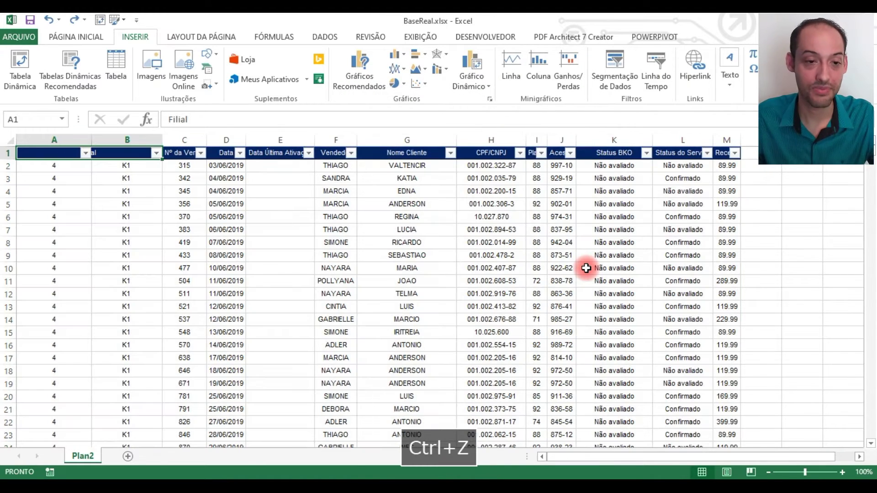
pyautogui.hotkey('ctrl', 'z')
pyautogui.hotkey('ctrl', 'z')
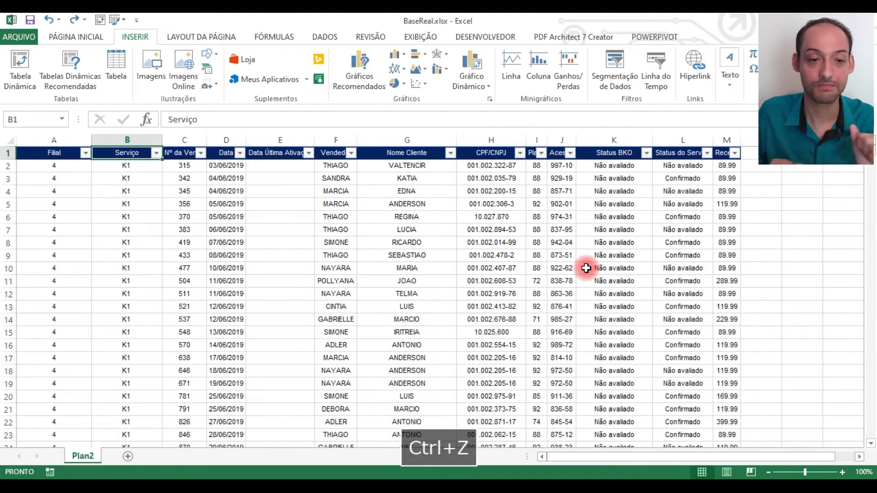
# Step: Remove the filters from the header row and clear the Serviço header in cell B1
pyautogui.click(336, 36)
pyautogui.click(322, 58)
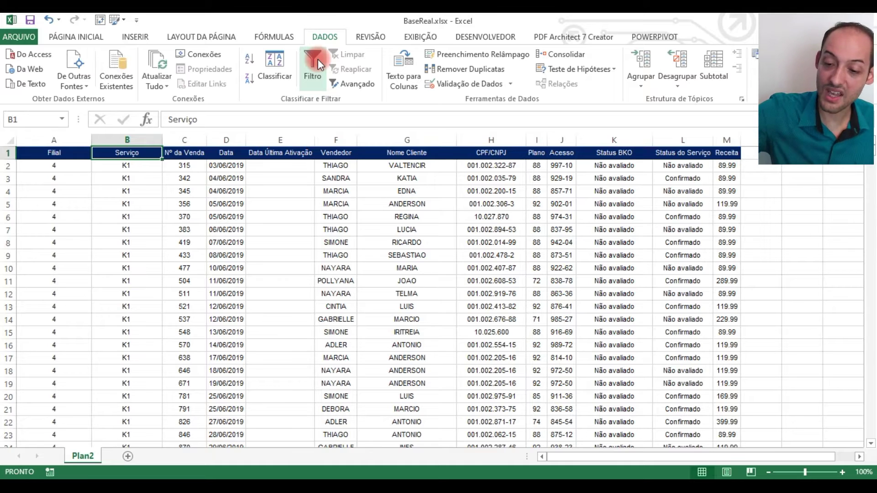
pyautogui.press('Delete')
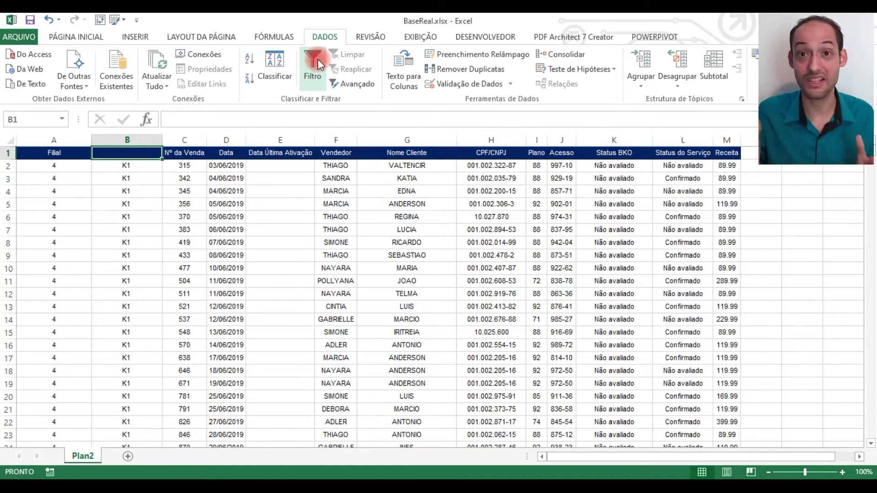
# Step: Try to create a pivot table on a new worksheet from Plan2!$A$1:$M$8336 while the header cell B1 is blank
pyautogui.press('Left')
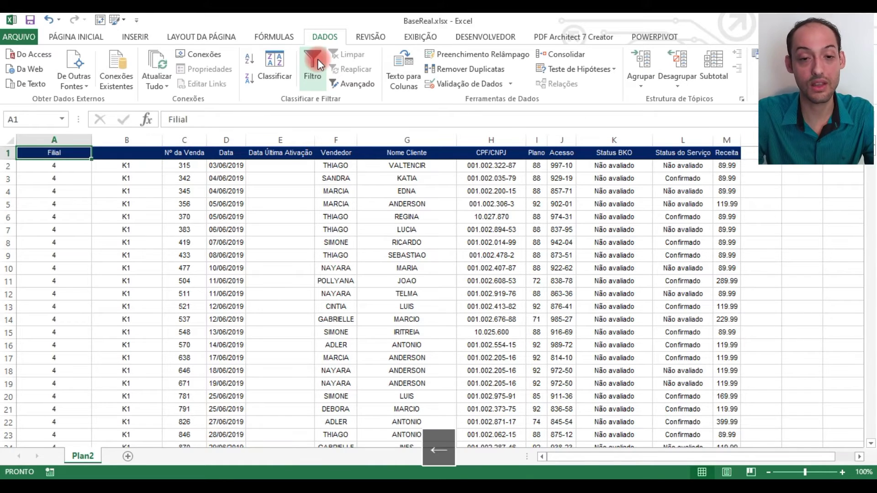
pyautogui.hotkey('ctrl', 'shift', 'Down')
pyautogui.hotkey('ctrl', 'shift', 'Right')
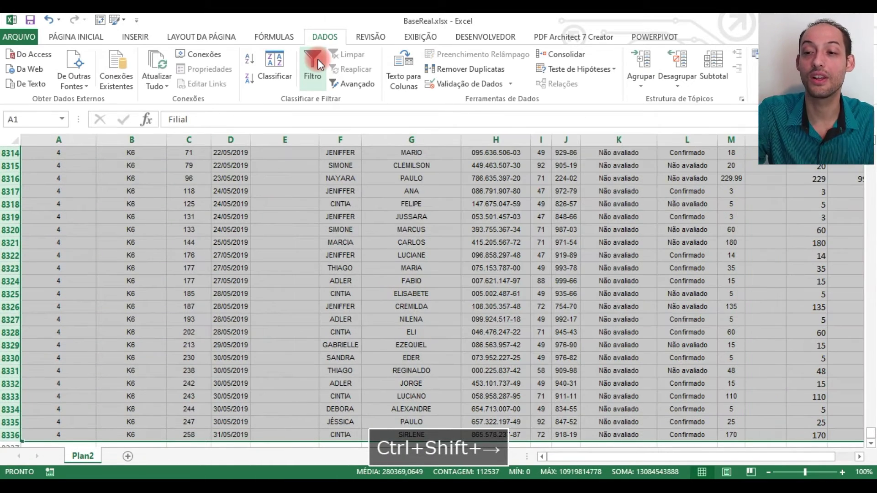
pyautogui.click(125, 37)
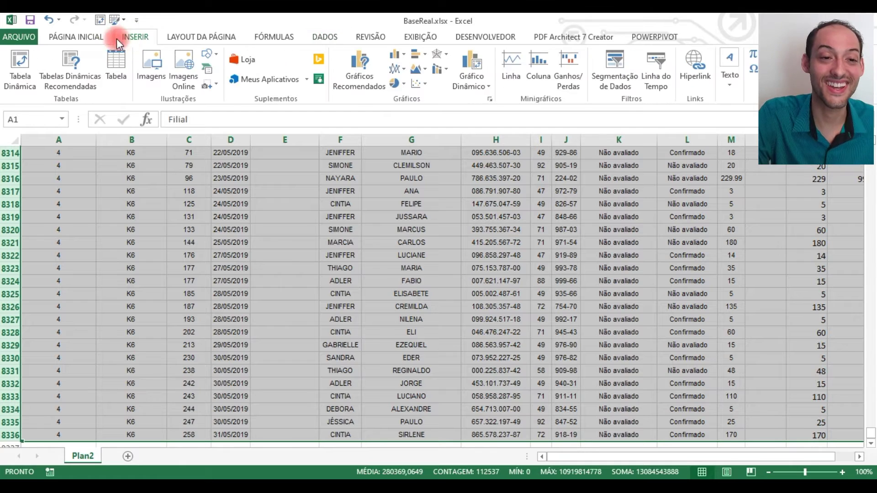
pyautogui.click(13, 66)
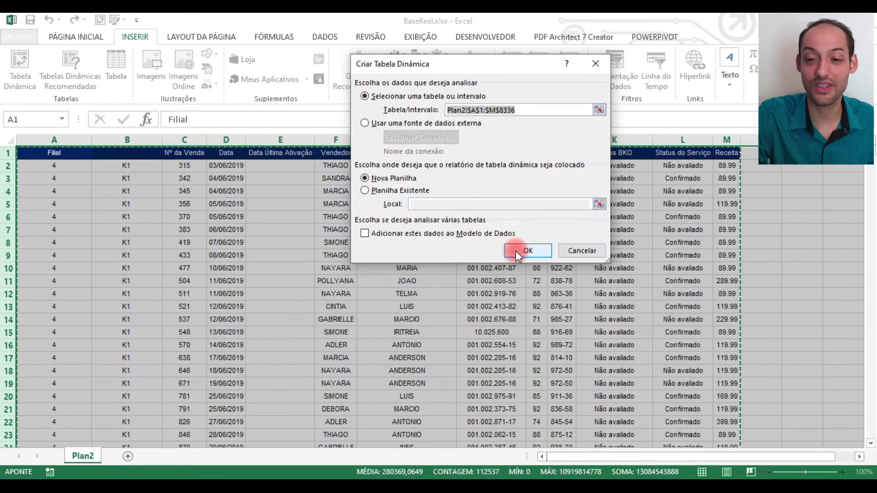
pyautogui.click(517, 251)
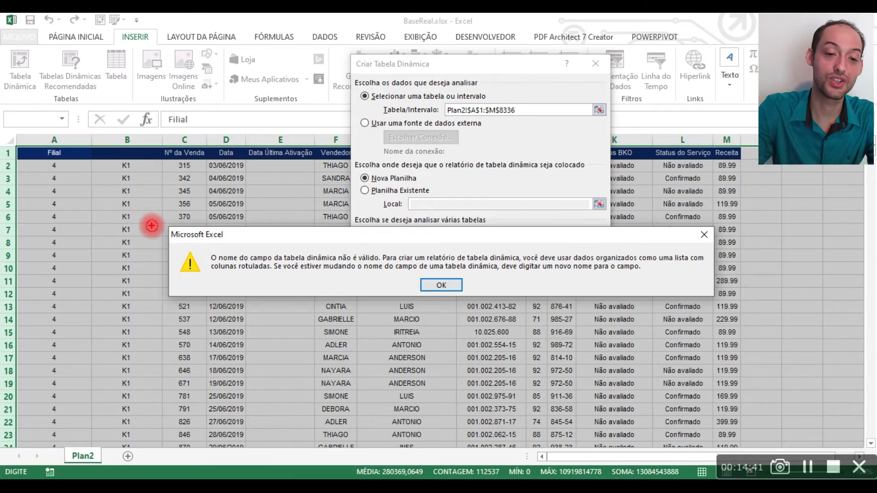
pyautogui.moveTo(151, 226); pyautogui.dragTo(738, 308)
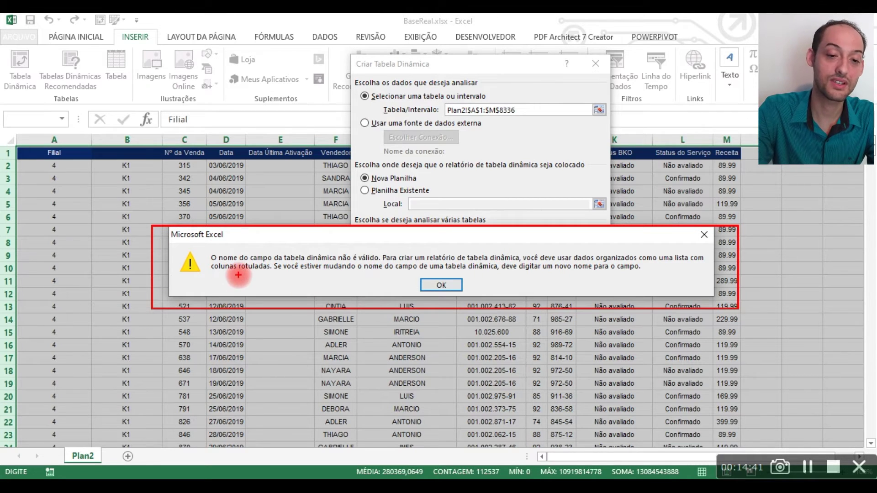
pyautogui.moveTo(223, 298); pyautogui.dragTo(211, 314)
pyautogui.press('Escape')
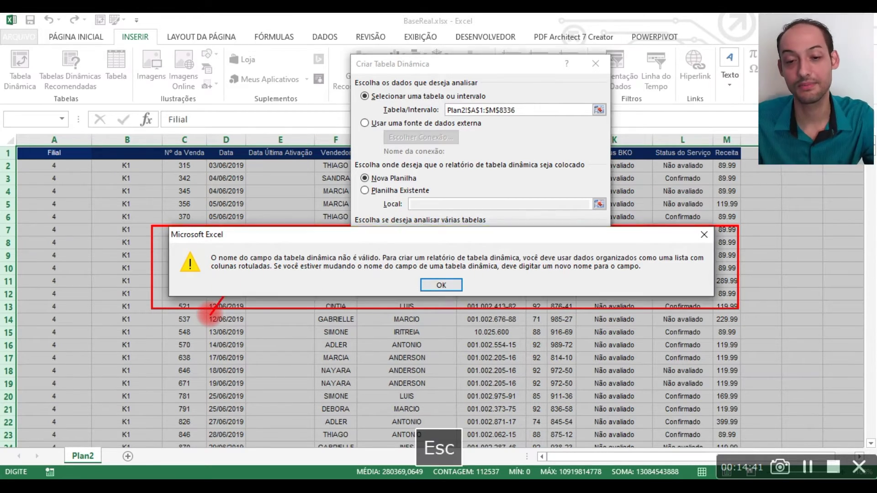
pyautogui.click(434, 286)
pyautogui.click(584, 251)
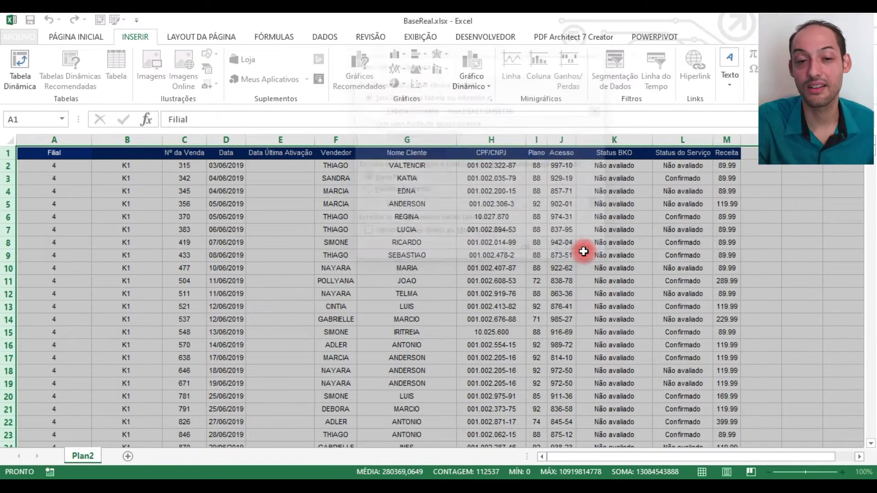
# Step: Undo the clearing of the Serviço header in cell B1
pyautogui.hotkey('ctrl', 'z')
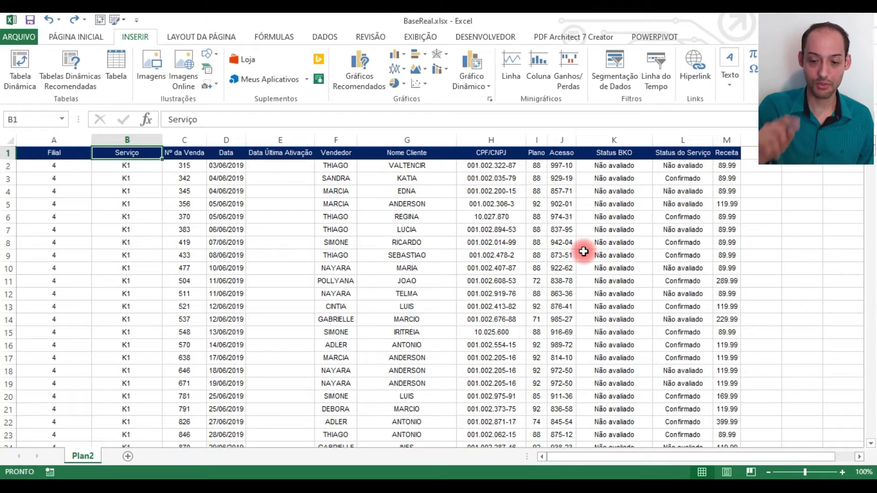
# Step: Try freezing the panes at cell B1, and unfreeze them after checking the rows down to row 30
pyautogui.click(407, 38)
pyautogui.click(531, 62)
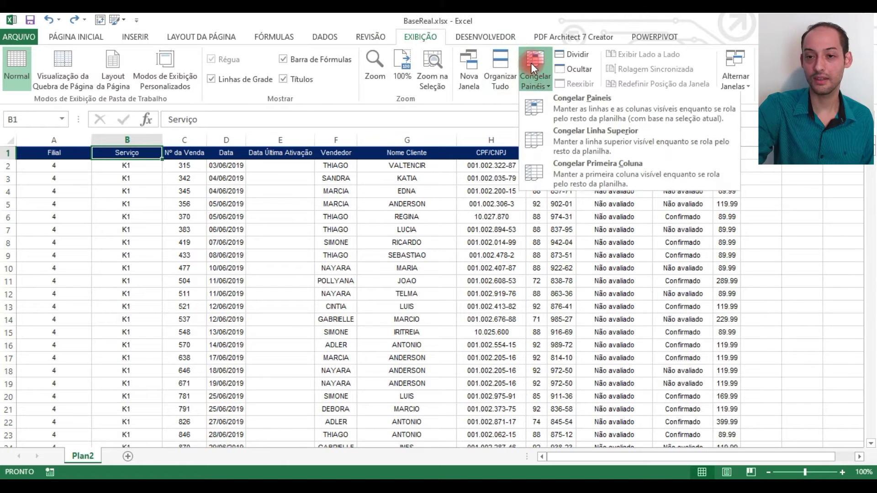
pyautogui.click(566, 96)
pyautogui.press('Down')
pyautogui.press('Left')
pyautogui.press('Down')
pyautogui.press('Down')
pyautogui.press('Down')
pyautogui.press('Down')
pyautogui.press('Down')
pyautogui.press('Down')
pyautogui.press('Down')
pyautogui.press('Down')
pyautogui.press('Down')
pyautogui.press('Down')
pyautogui.press('Down')
pyautogui.press('Down')
pyautogui.press('Down')
pyautogui.press('Down')
pyautogui.press('Down')
pyautogui.press('Down')
pyautogui.press('Down')
pyautogui.press('Down')
pyautogui.press('Down')
pyautogui.press('Down')
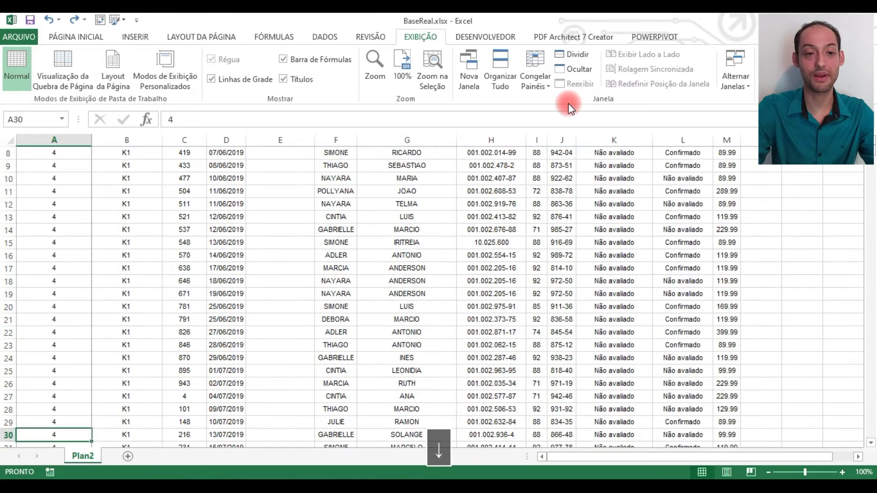
pyautogui.hotkey('ctrl', 'Up')
pyautogui.click(536, 86)
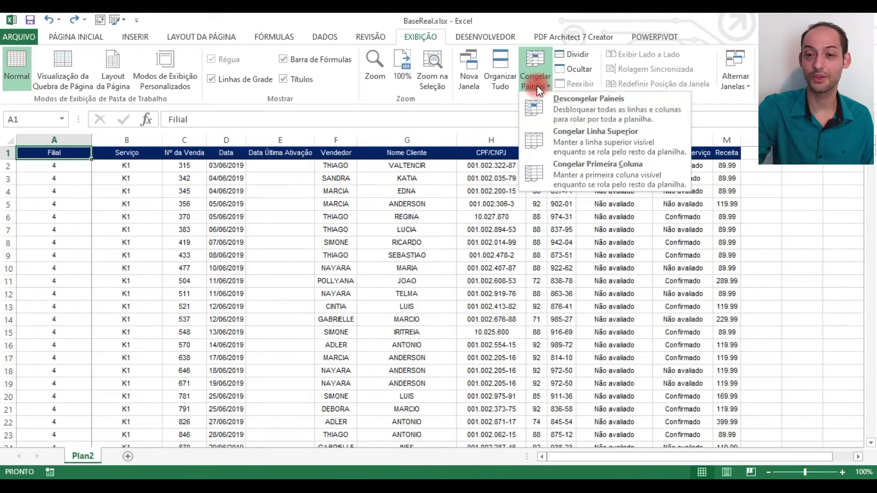
pyautogui.click(552, 97)
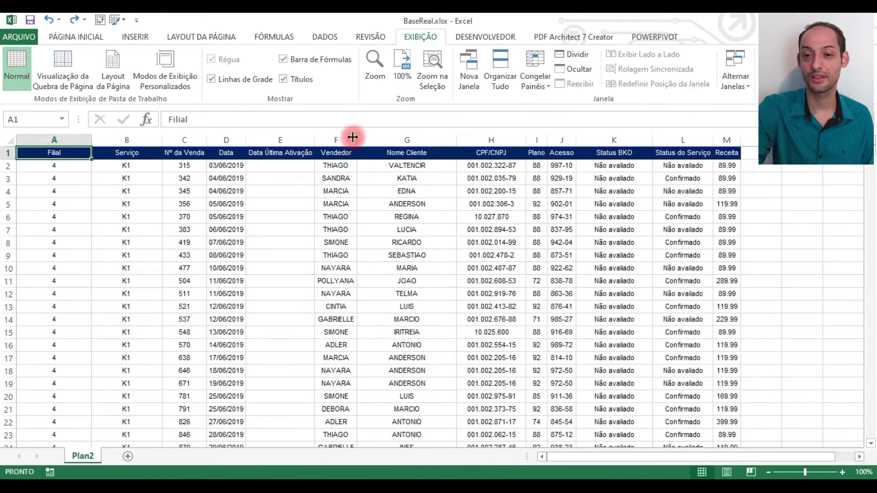
# Step: Freeze the panes at cell B2 to lock the header row and the Filial column
pyautogui.click(134, 168)
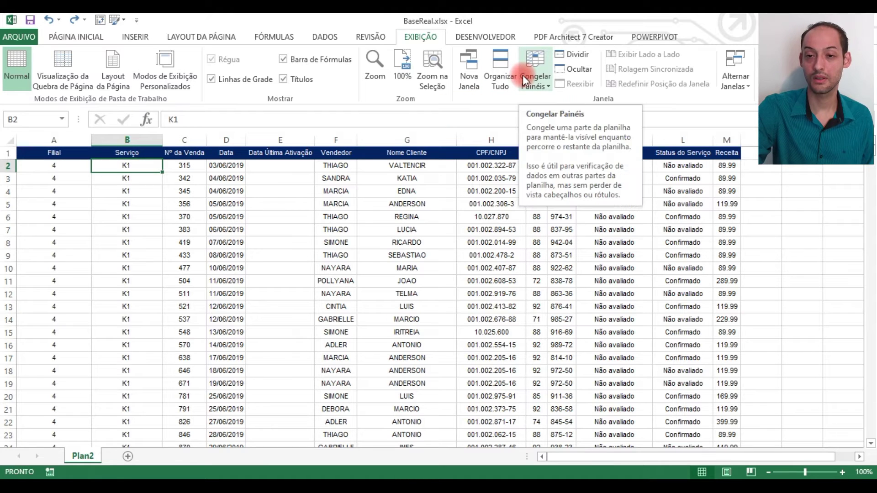
pyautogui.click(543, 89)
pyautogui.click(552, 101)
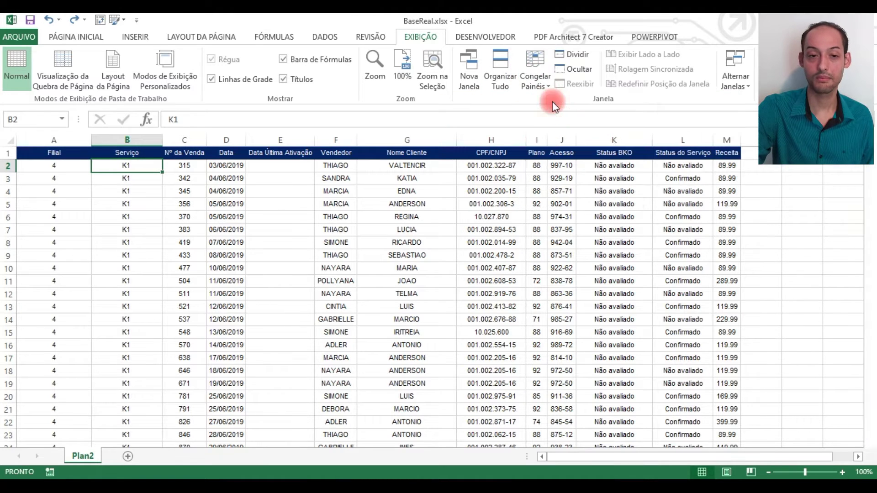
# Step: Check the frozen header row against the last data rows of the sheet
pyautogui.click(218, 204)
pyautogui.press('Left')
pyautogui.press('Left')
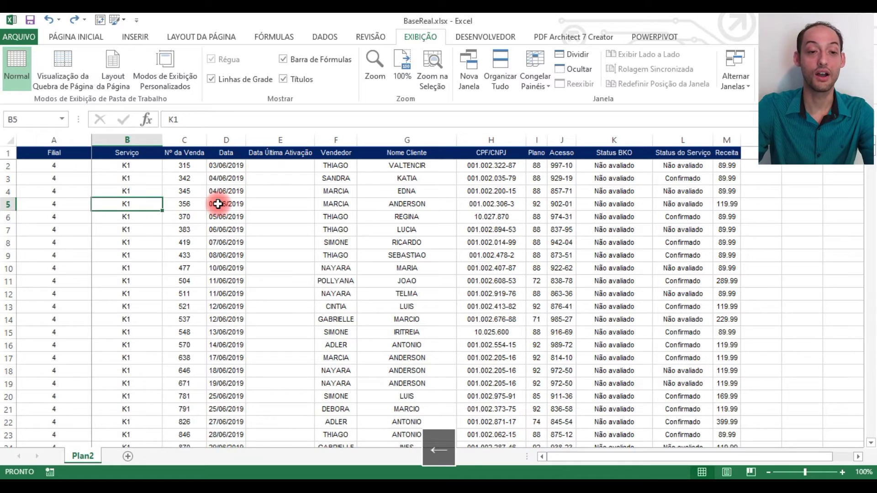
pyautogui.hotkey('ctrl', 'Down')
pyautogui.press('Down')
pyautogui.press('Down')
pyautogui.press('Up')
pyautogui.press('Up')
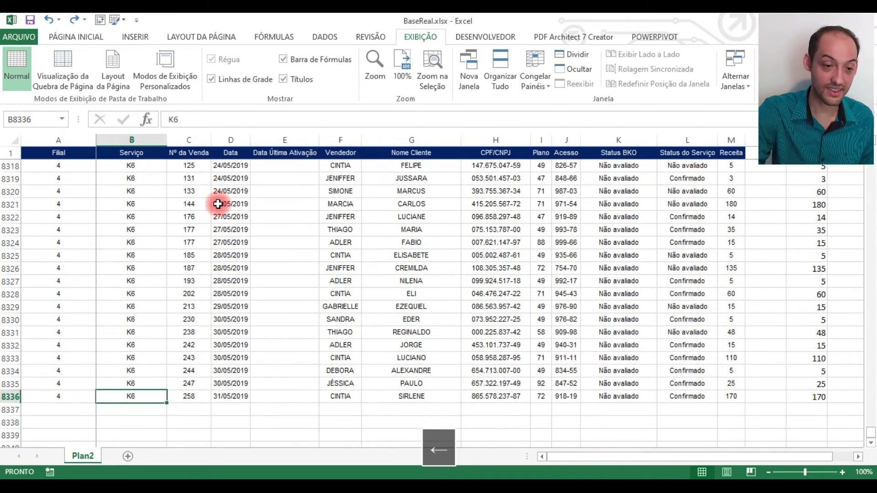
pyautogui.press('Left')
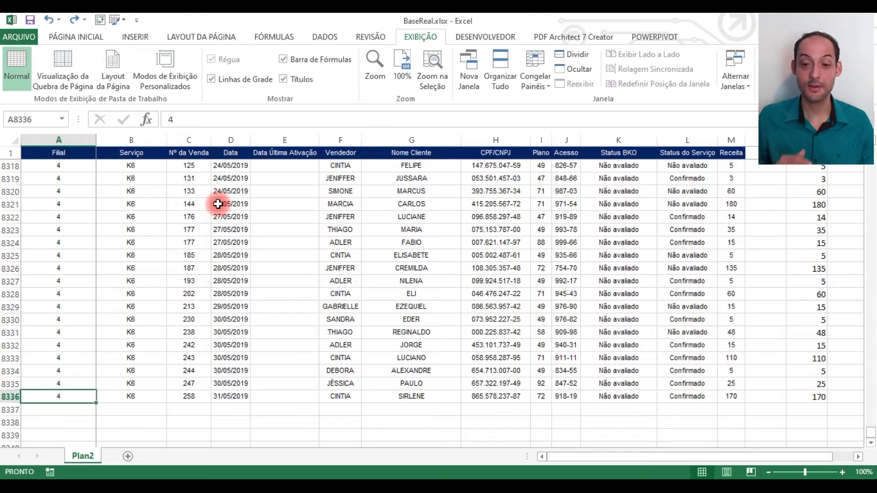
# Step: Clear the contents of cells A8326:O8326 to leave a blank row inside the sales data
pyautogui.press('Up')
pyautogui.press('Up')
pyautogui.press('Up')
pyautogui.press('Up')
pyautogui.press('Up')
pyautogui.press('Up')
pyautogui.press('Up')
pyautogui.press('Up')
pyautogui.press('Up')
pyautogui.press('Up')
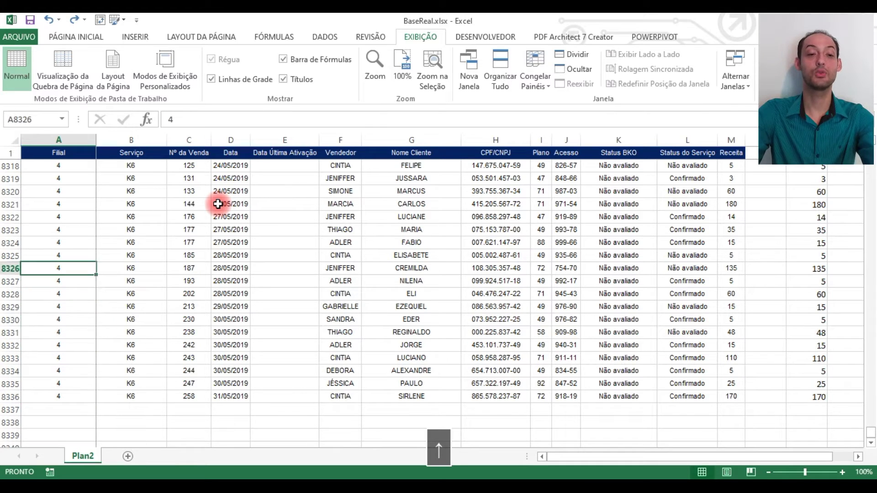
pyautogui.hotkey('shift', 'Right')
pyautogui.hotkey('shift', 'Right')
pyautogui.hotkey('shift', 'Right')
pyautogui.hotkey('shift', 'Right')
pyautogui.hotkey('shift', 'Right')
pyautogui.hotkey('shift', 'Right')
pyautogui.hotkey('shift', 'Right')
pyautogui.hotkey('shift', 'Right')
pyautogui.hotkey('shift', 'Right')
pyautogui.hotkey('shift', 'Right')
pyautogui.hotkey('shift', 'Right')
pyautogui.hotkey('shift', 'Right')
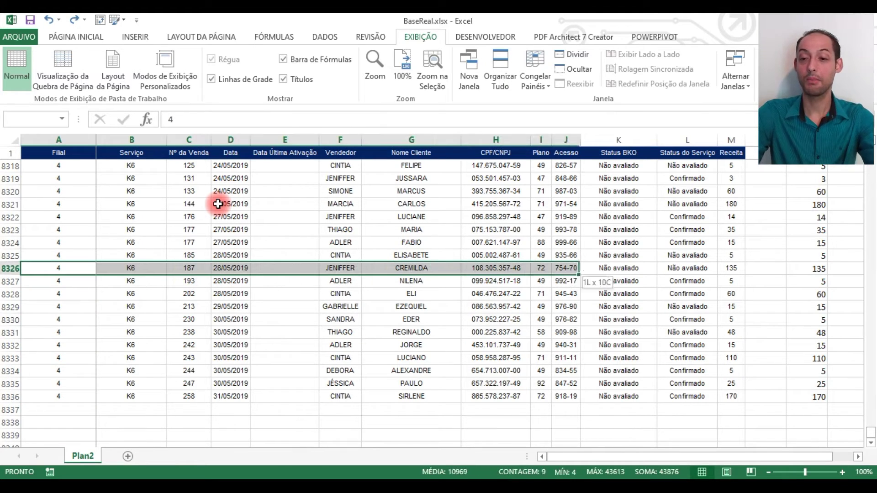
pyautogui.hotkey('shift', 'Right')
pyautogui.hotkey('shift', 'Right')
pyautogui.press('Delete')
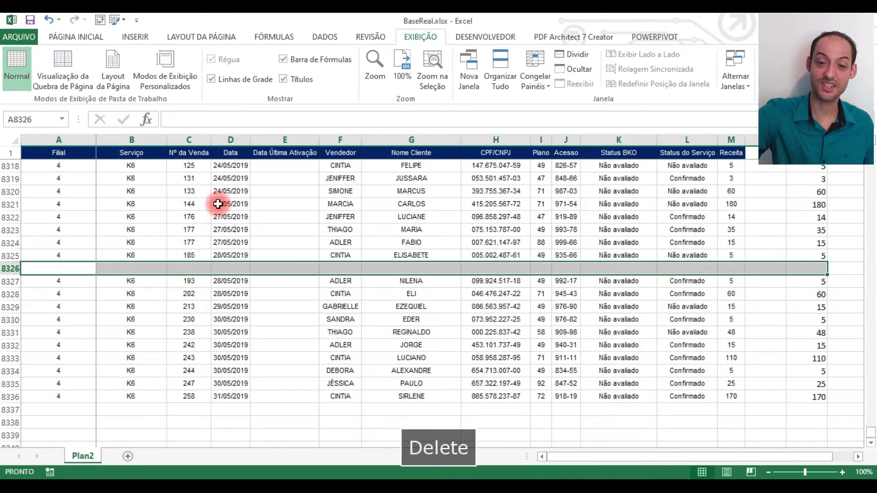
# Step: Look over the data rows above the blank row 8326
pyautogui.press('Up')
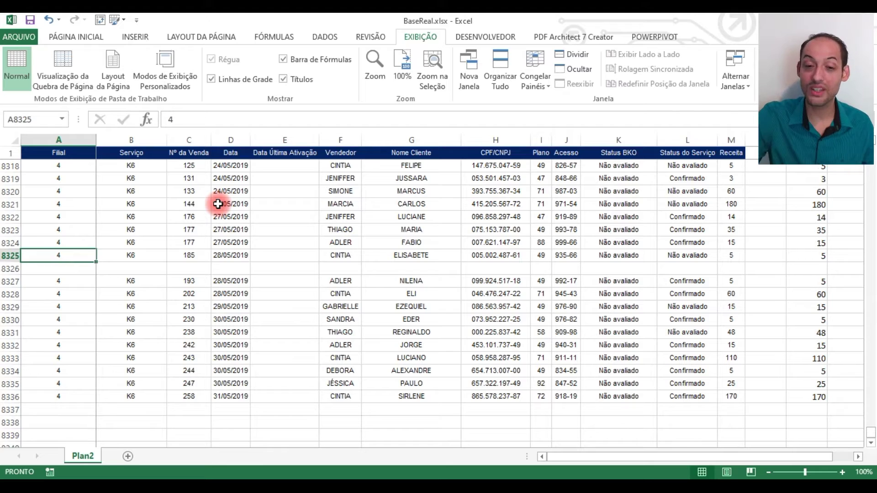
pyautogui.press('Up')
pyautogui.press('Up')
pyautogui.press('Up')
pyautogui.press('Up')
pyautogui.press('Up')
pyautogui.press('Up')
pyautogui.press('Up')
pyautogui.press('Up')
pyautogui.press('Up')
pyautogui.press('Up')
pyautogui.press('Up')
pyautogui.press('Up')
pyautogui.press('Up')
pyautogui.press('Up')
pyautogui.press('Up')
pyautogui.press('Up')
pyautogui.press('Up')
pyautogui.press('Up')
pyautogui.press('Up')
pyautogui.press('Up')
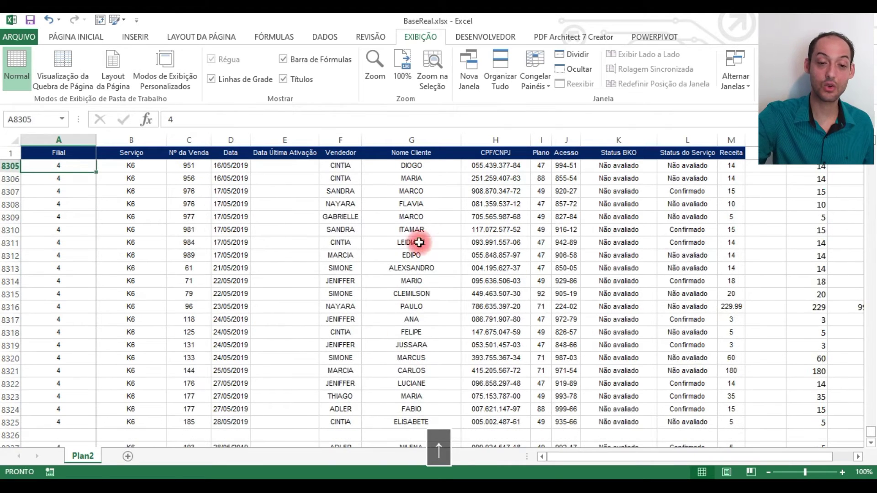
# Step: Examine the source range proposed for a new pivot table from cell G2 relative to blank row 8326, and cancel its creation
pyautogui.click(419, 243)
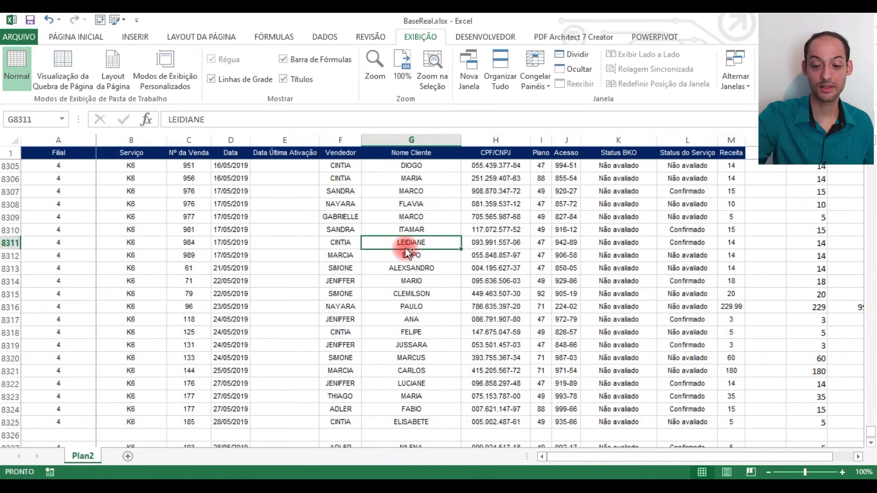
pyautogui.hotkey('ctrl', 'Up')
pyautogui.press('Down')
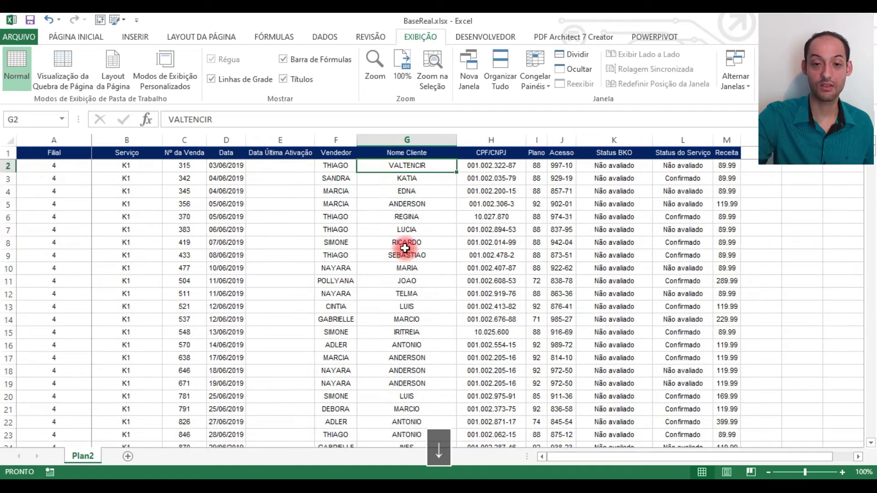
pyautogui.click(132, 35)
pyautogui.click(32, 67)
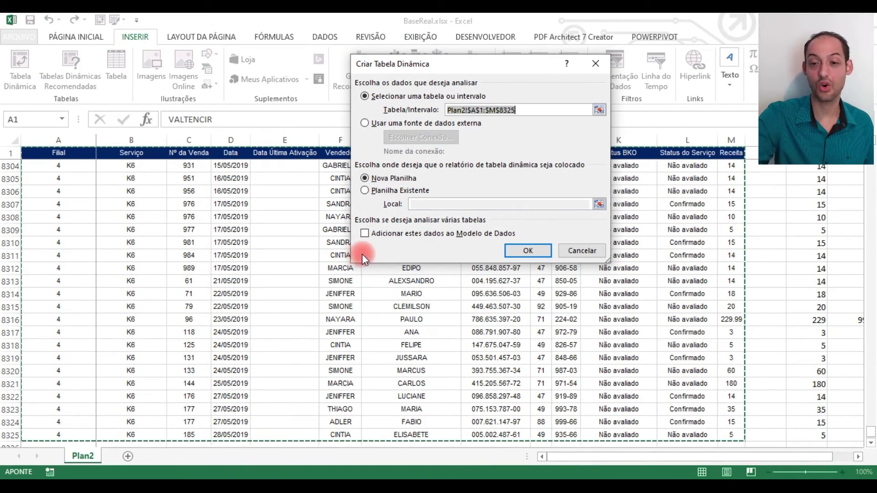
pyautogui.click(871, 443)
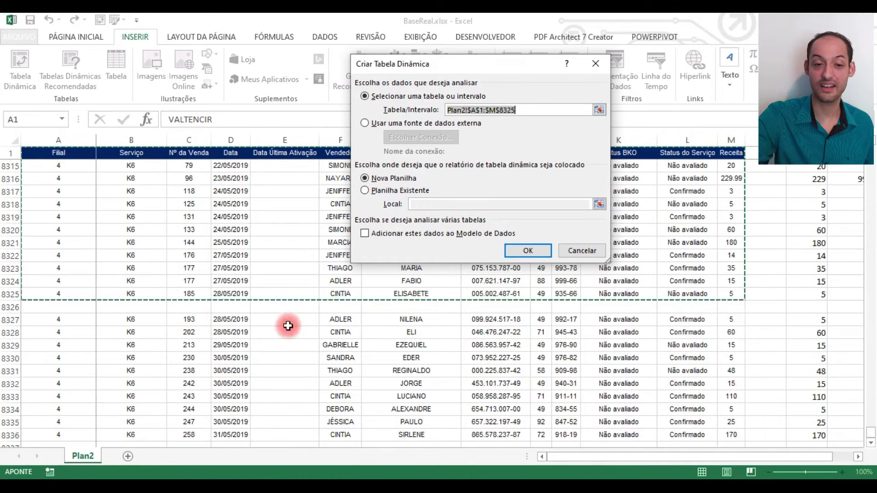
pyautogui.moveTo(4, 281)
pyautogui.mouseDown()
pyautogui.moveTo(114, 333)
pyautogui.moveTo(533, 336)
pyautogui.moveTo(691, 307)
pyautogui.moveTo(753, 315)
pyautogui.mouseUp()
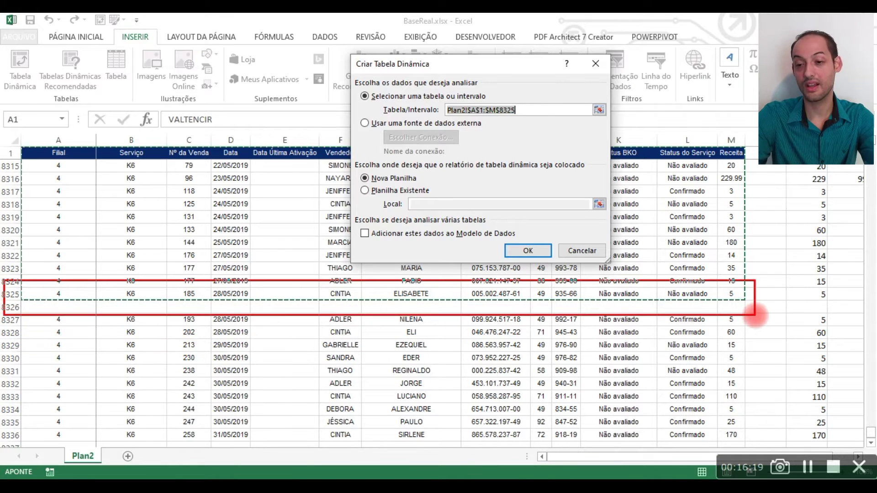
pyautogui.moveTo(751, 423); pyautogui.dragTo(781, 387)
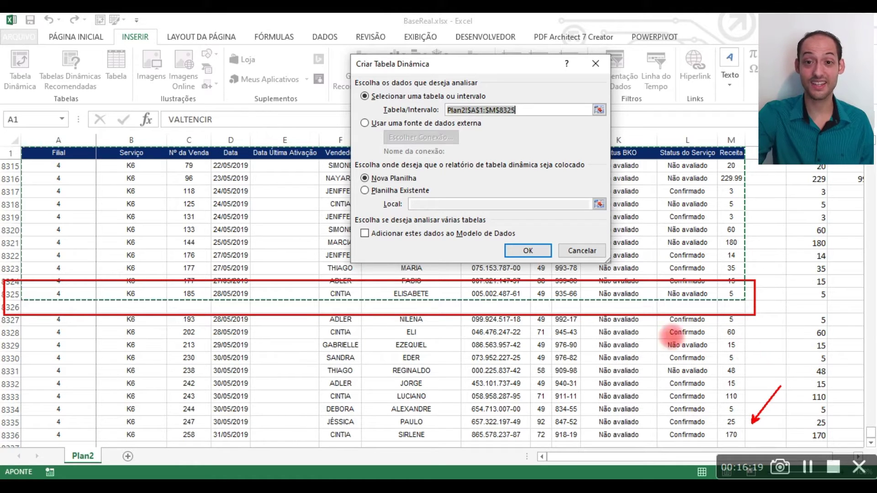
pyautogui.moveTo(493, 78)
pyautogui.mouseDown()
pyautogui.moveTo(443, 81)
pyautogui.moveTo(457, 146)
pyautogui.moveTo(555, 87)
pyautogui.moveTo(475, 70)
pyautogui.mouseUp()
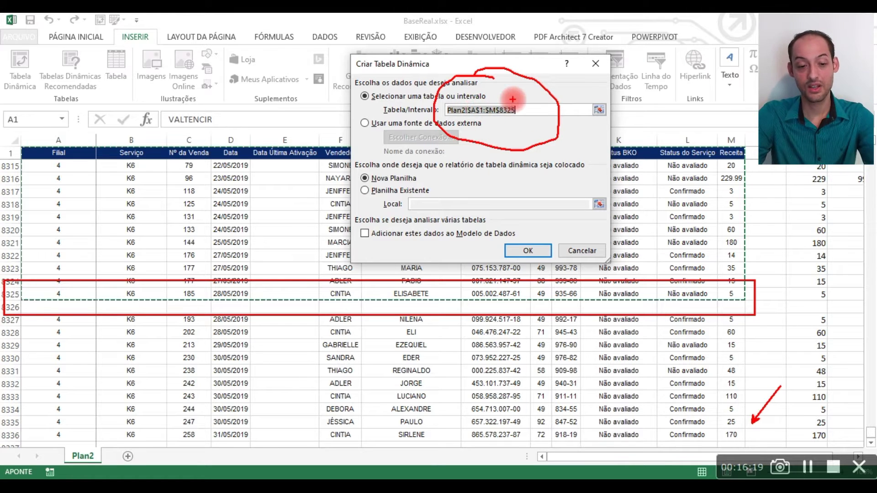
pyautogui.moveTo(513, 100); pyautogui.dragTo(539, 70)
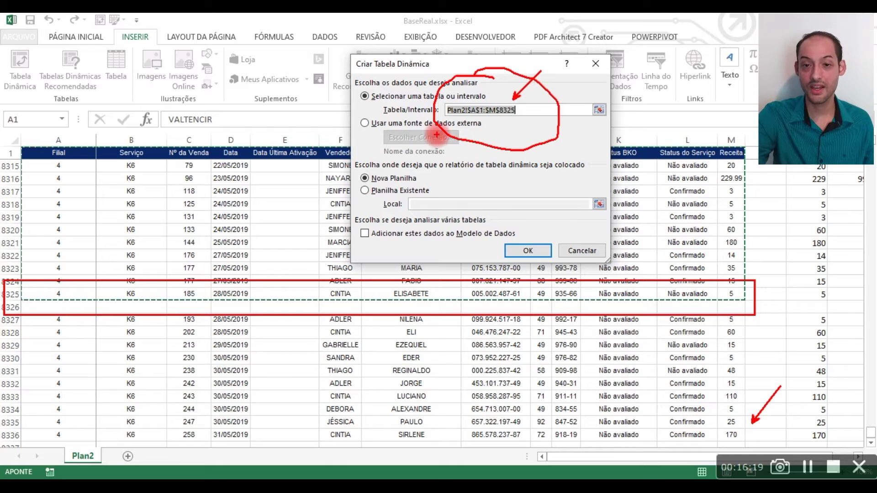
pyautogui.moveTo(480, 98); pyautogui.dragTo(502, 76)
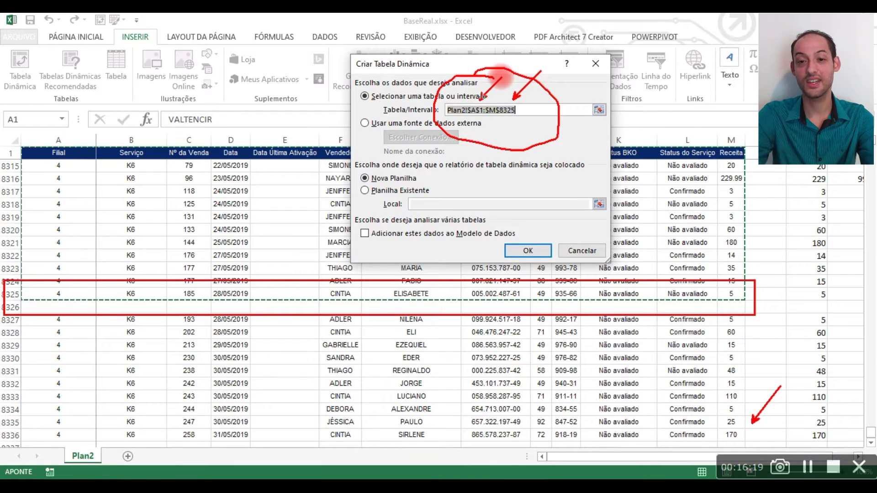
pyautogui.moveTo(14, 132)
pyautogui.mouseDown()
pyautogui.moveTo(19, 165)
pyautogui.moveTo(249, 178)
pyautogui.mouseUp()
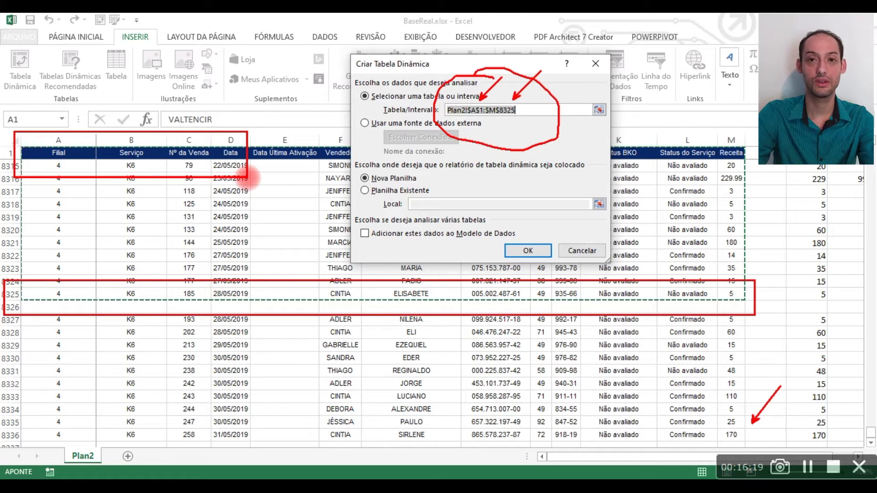
pyautogui.press('Escape')
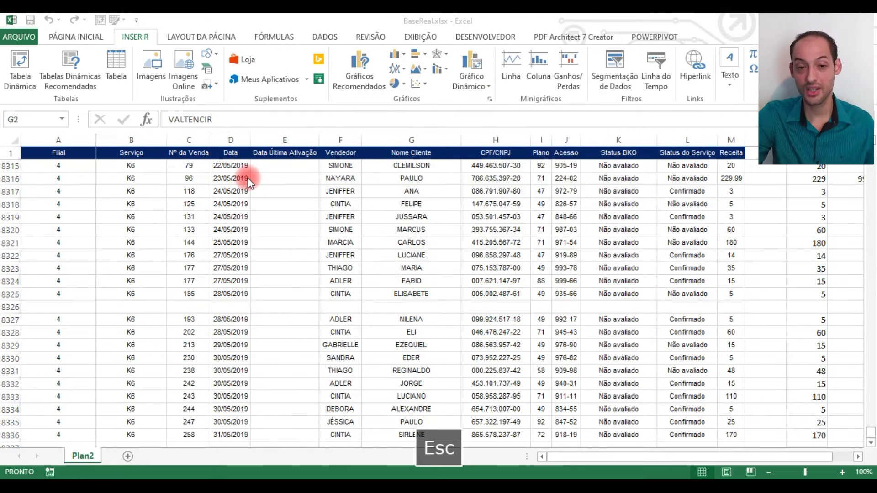
# Step: Test the source range proposed for a new pivot table with the Nº da Venda header in C1 cleared, and restore the header
pyautogui.click(177, 152)
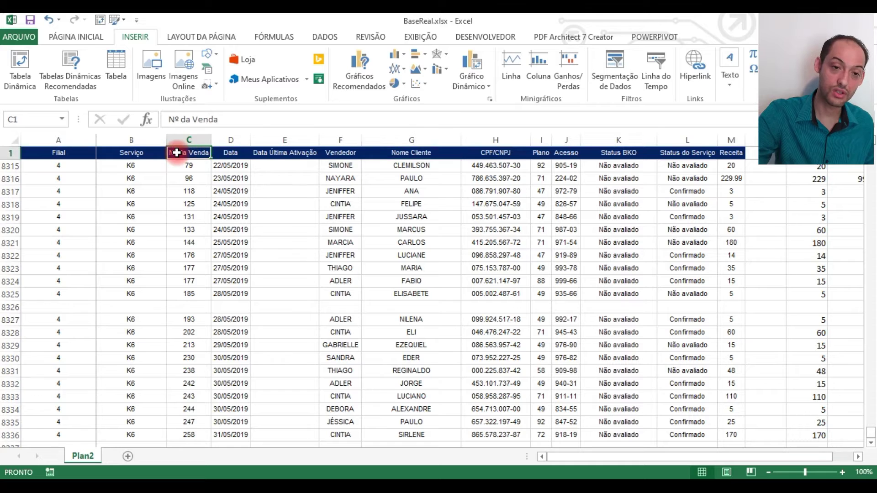
pyautogui.press('Delete')
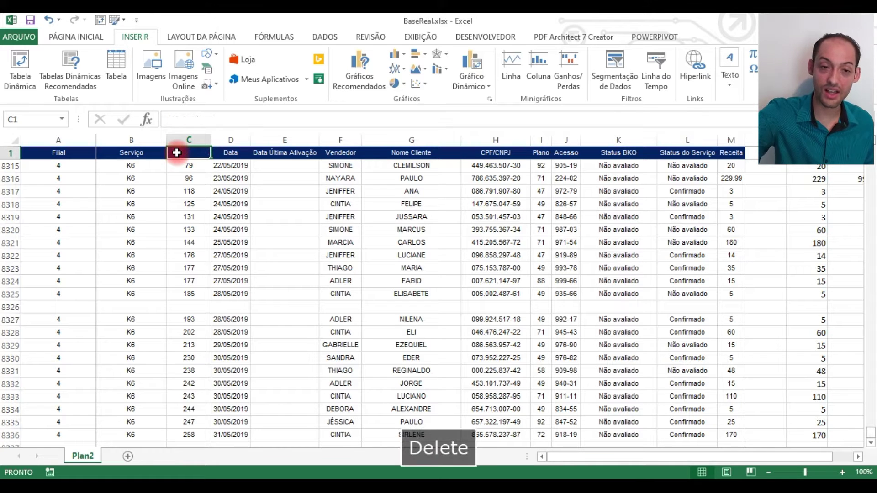
pyautogui.click(198, 190)
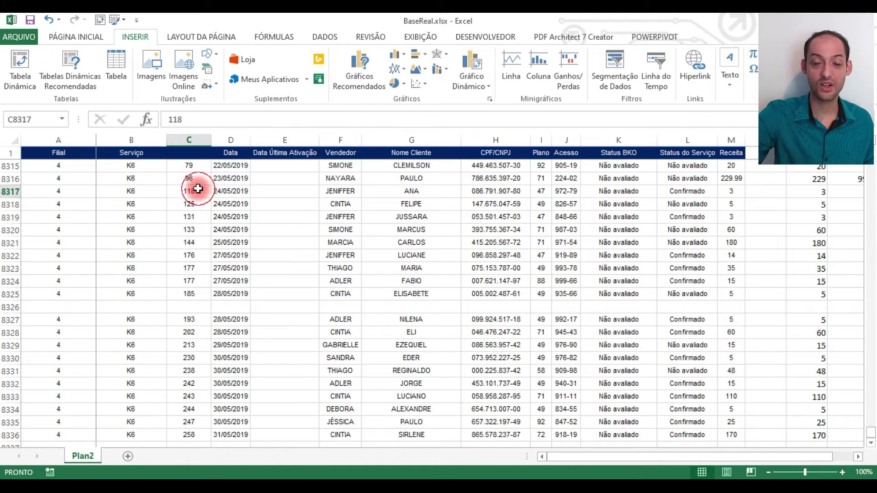
pyautogui.click(33, 85)
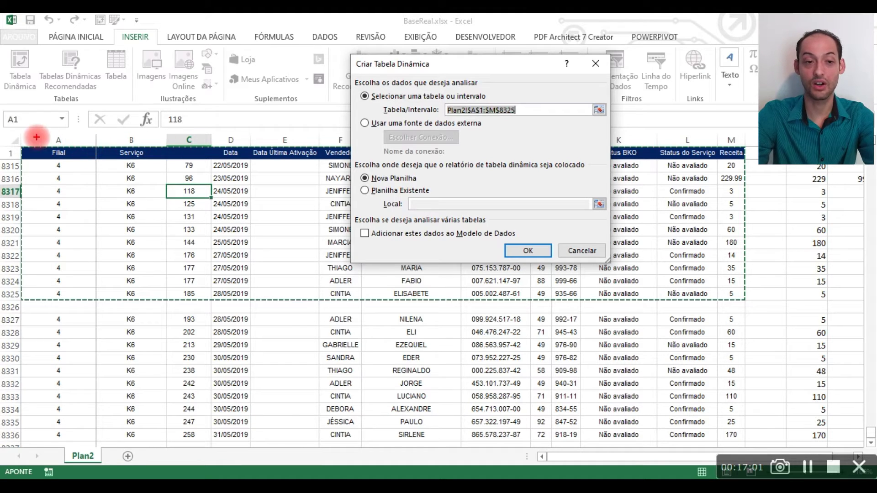
pyautogui.press('Escape')
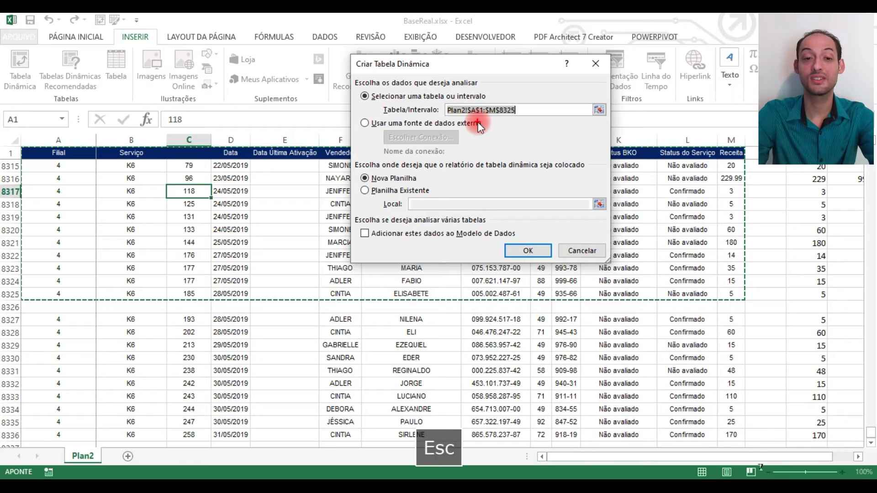
pyautogui.hotkey('ctrl', 'z')
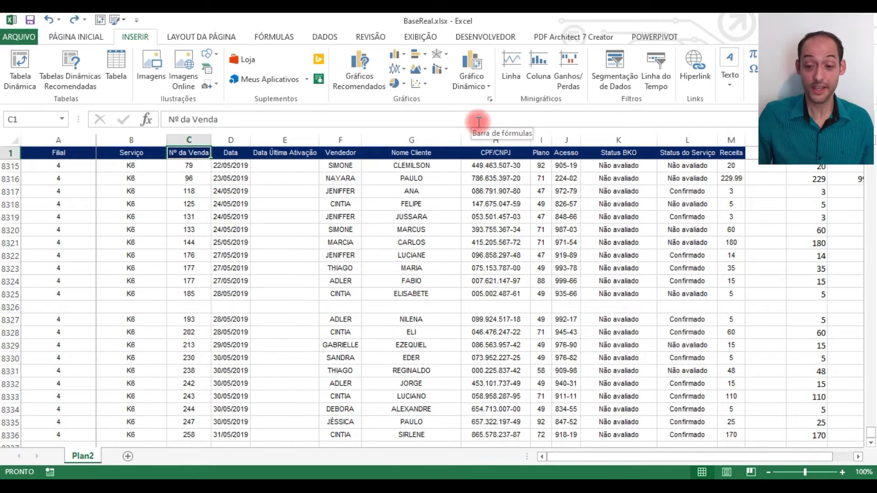
# Step: Create a pivot table on a new worksheet from the full sales range A1:M8336, including blank row 8326
pyautogui.hotkey('ctrl', 'Left')
pyautogui.hotkey('ctrl', 'shift', 'Down')
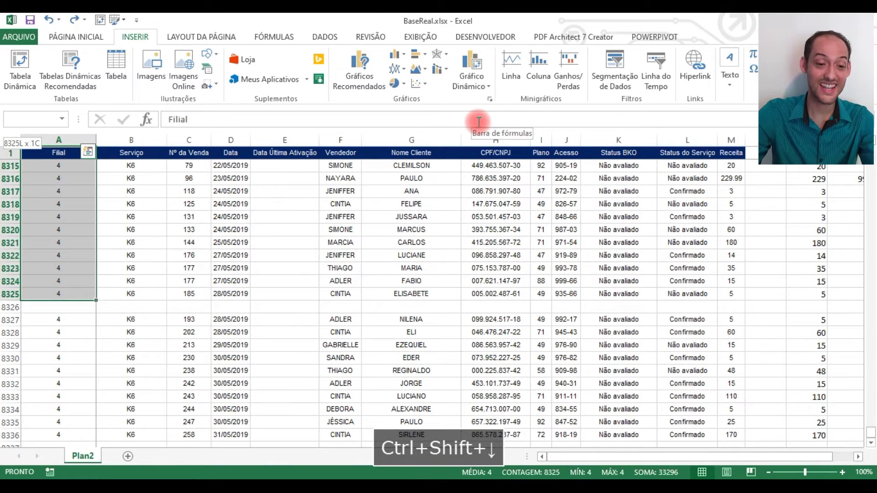
pyautogui.hotkey('ctrl', 'shift', 'Down')
pyautogui.hotkey('ctrl', 'shift', 'Down')
pyautogui.hotkey('ctrl', 'shift', 'Right')
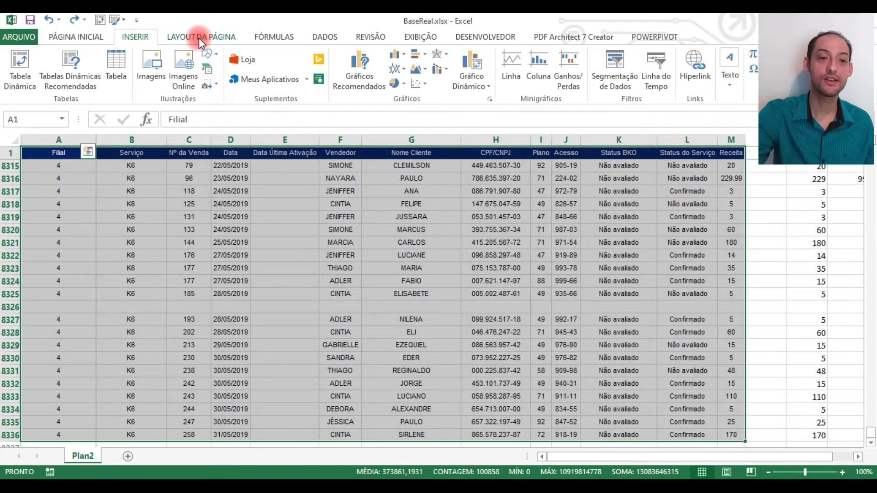
pyautogui.click(25, 76)
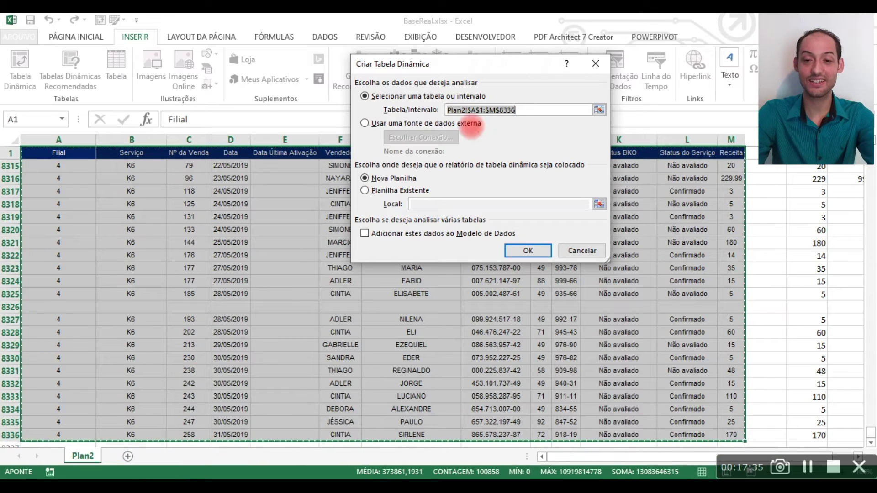
pyautogui.moveTo(443, 99); pyautogui.dragTo(565, 123)
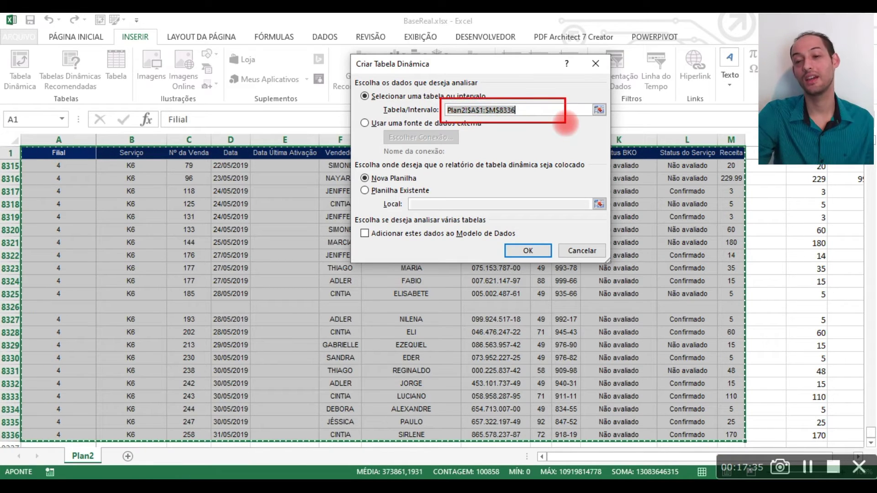
pyautogui.moveTo(454, 82)
pyautogui.mouseDown()
pyautogui.moveTo(446, 84)
pyautogui.moveTo(450, 151)
pyautogui.moveTo(437, 63)
pyautogui.mouseUp()
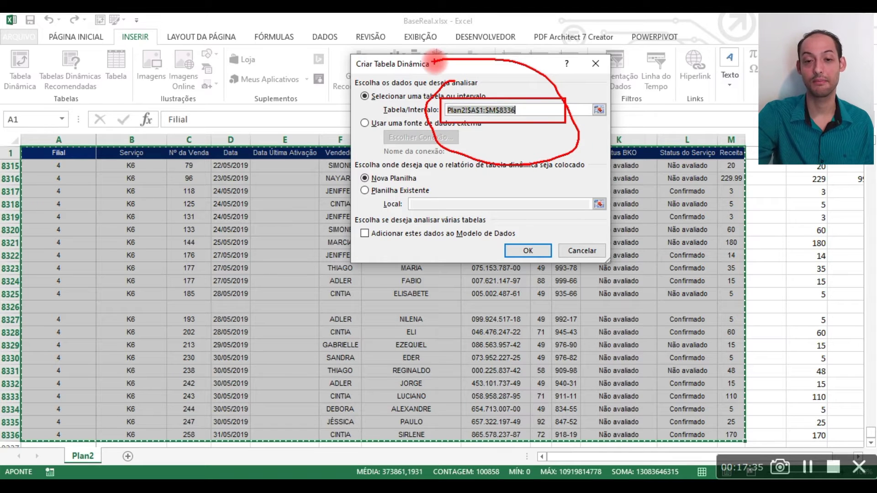
pyautogui.press('Escape')
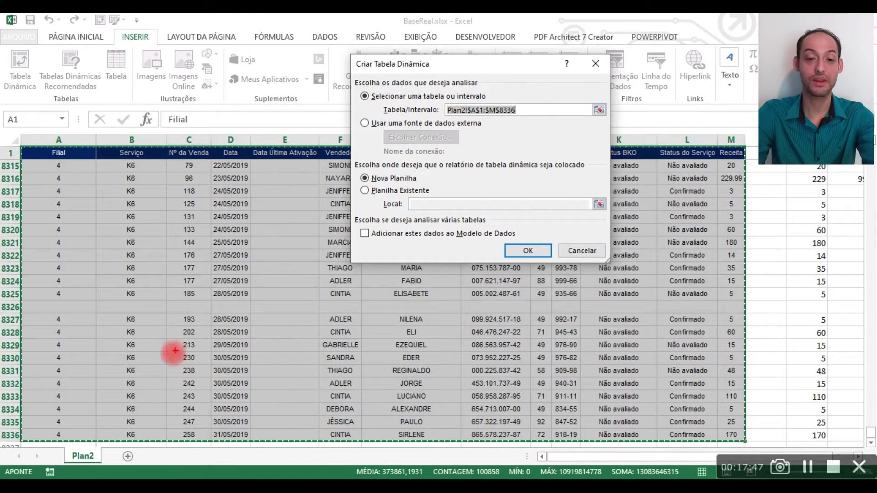
pyautogui.moveTo(130, 445); pyautogui.dragTo(173, 386)
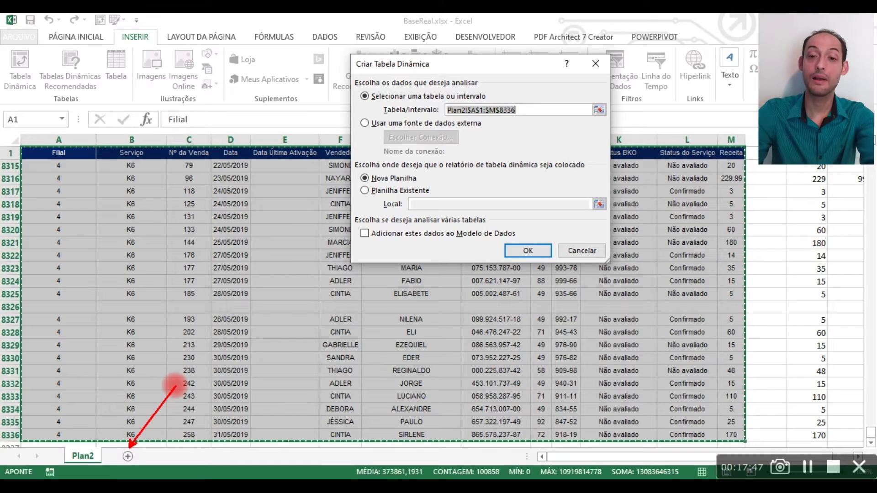
pyautogui.press('Escape')
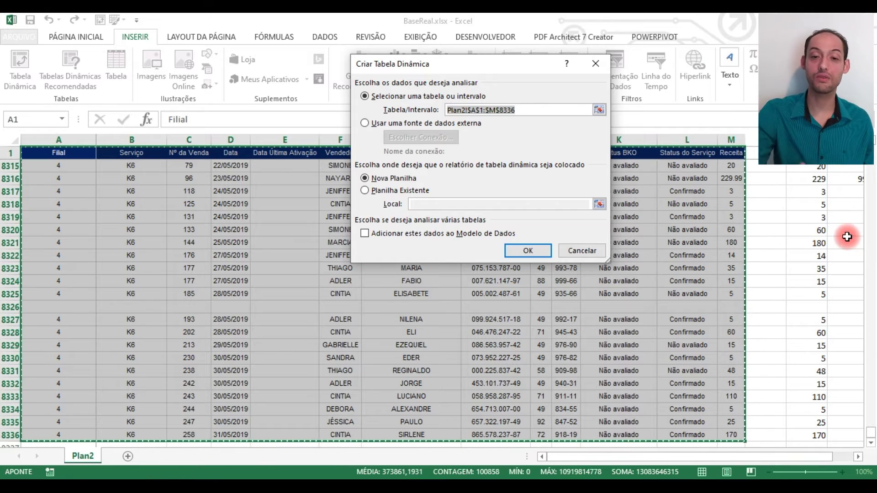
pyautogui.click(543, 250)
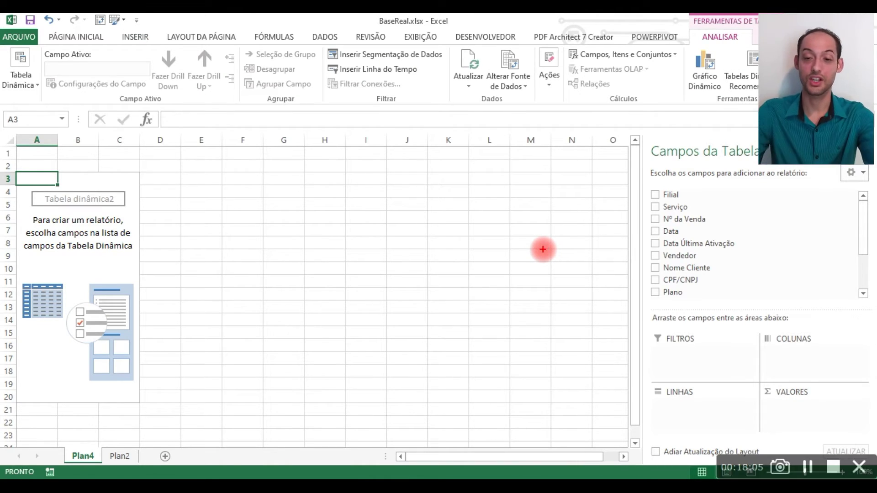
pyautogui.moveTo(643, 152)
pyautogui.mouseDown()
pyautogui.moveTo(811, 180)
pyautogui.moveTo(875, 389)
pyautogui.moveTo(874, 418)
pyautogui.mouseUp()
pyautogui.moveTo(677, 310)
pyautogui.mouseDown()
pyautogui.moveTo(652, 337)
pyautogui.moveTo(668, 303)
pyautogui.mouseUp()
pyautogui.moveTo(777, 319)
pyautogui.mouseDown()
pyautogui.moveTo(753, 336)
pyautogui.moveTo(836, 311)
pyautogui.moveTo(797, 303)
pyautogui.mouseUp()
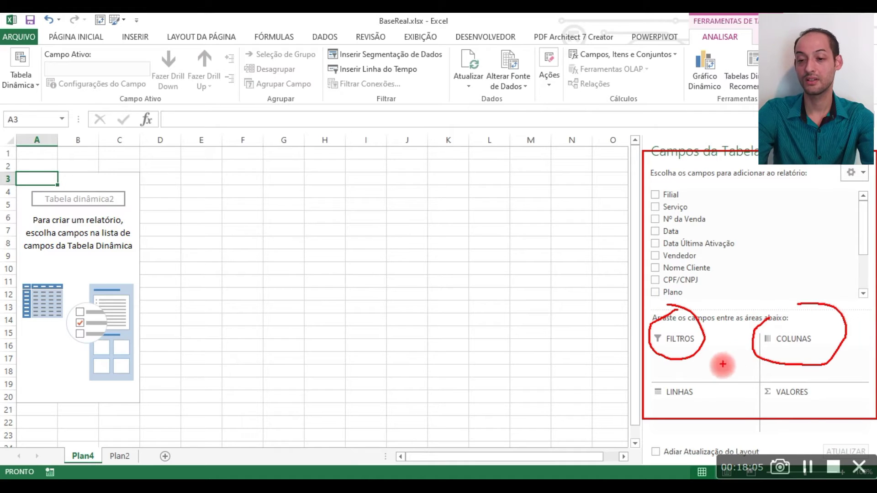
pyautogui.moveTo(711, 377); pyautogui.dragTo(735, 318)
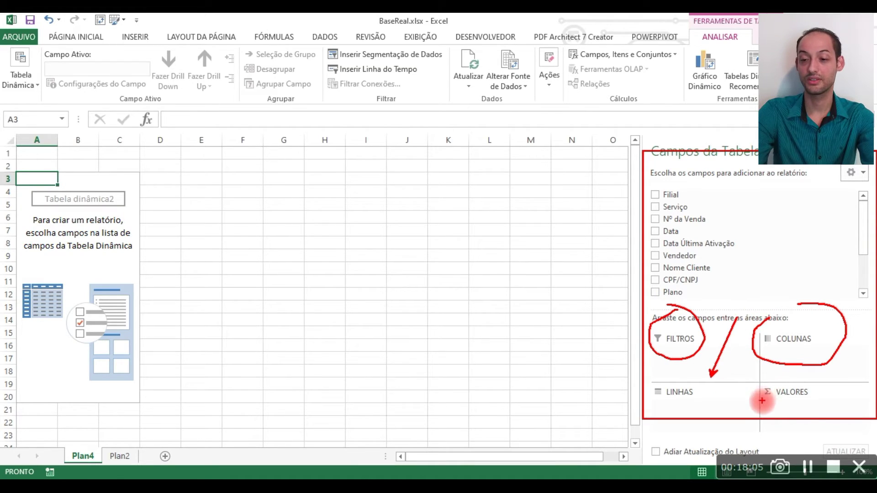
pyautogui.moveTo(771, 414); pyautogui.dragTo(718, 451)
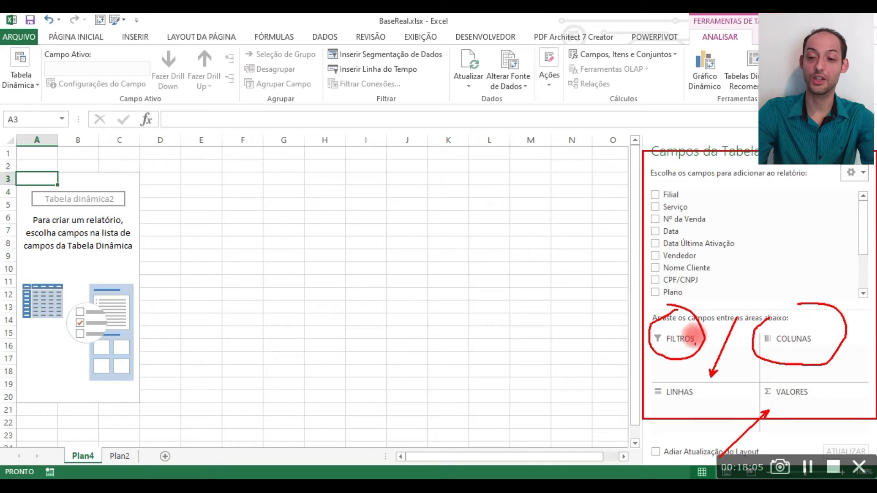
pyautogui.moveTo(648, 173)
pyautogui.mouseDown()
pyautogui.moveTo(721, 232)
pyautogui.moveTo(738, 309)
pyautogui.moveTo(733, 302)
pyautogui.mouseUp()
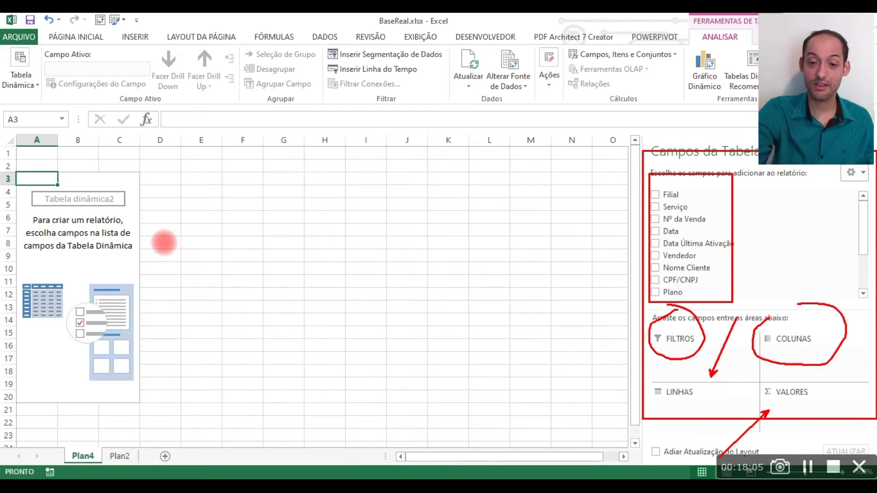
pyautogui.moveTo(128, 247); pyautogui.dragTo(319, 189)
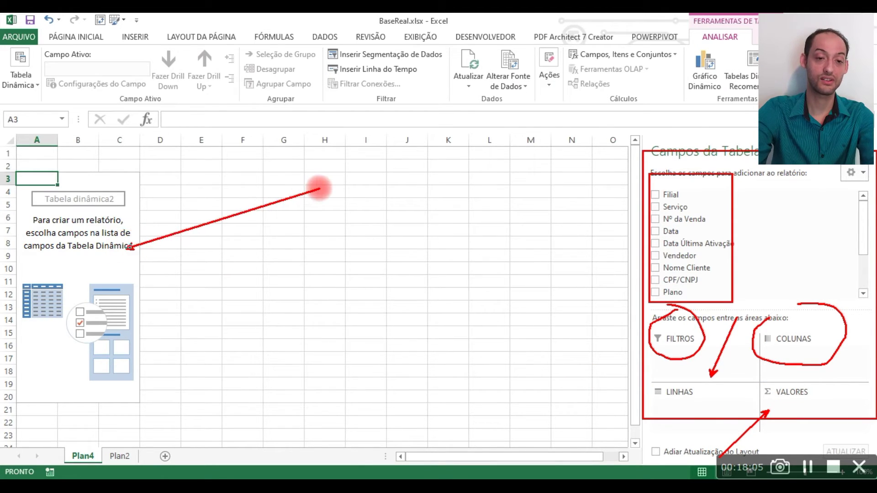
pyautogui.press('Escape')
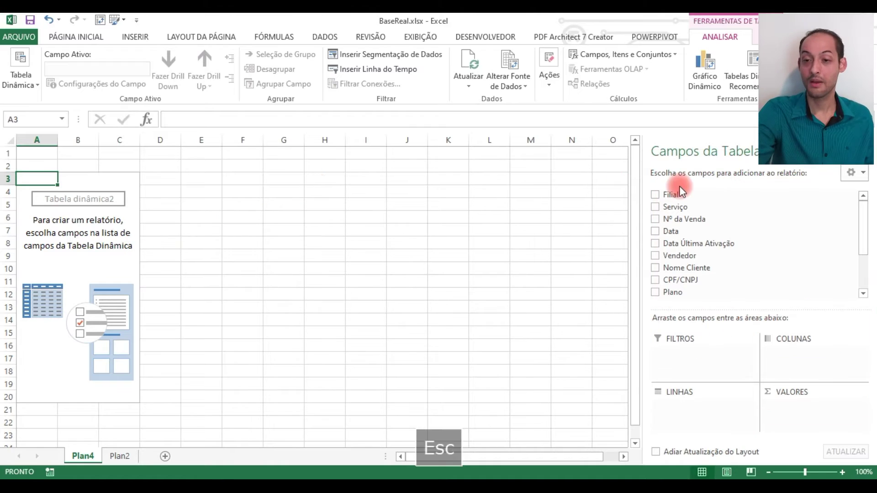
# Step: Try Data as the row field of the pivot table, and replace it with Vendedor in the rows
pyautogui.click(655, 232)
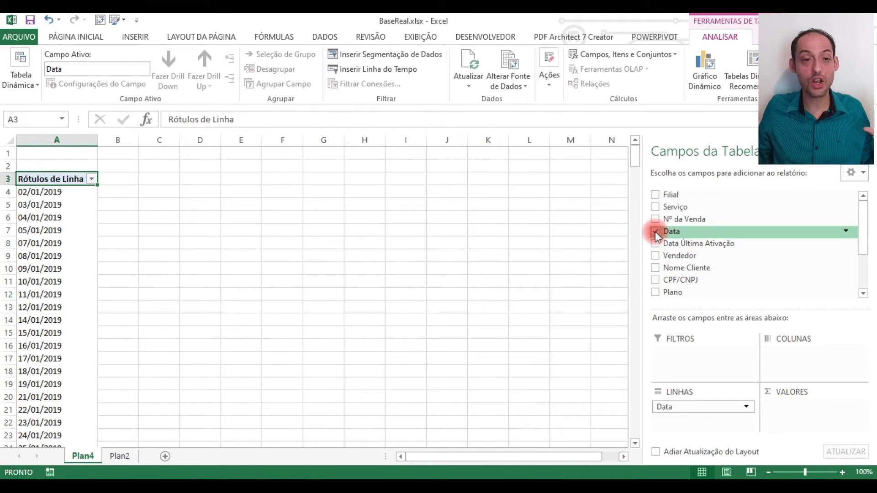
pyautogui.click(655, 232)
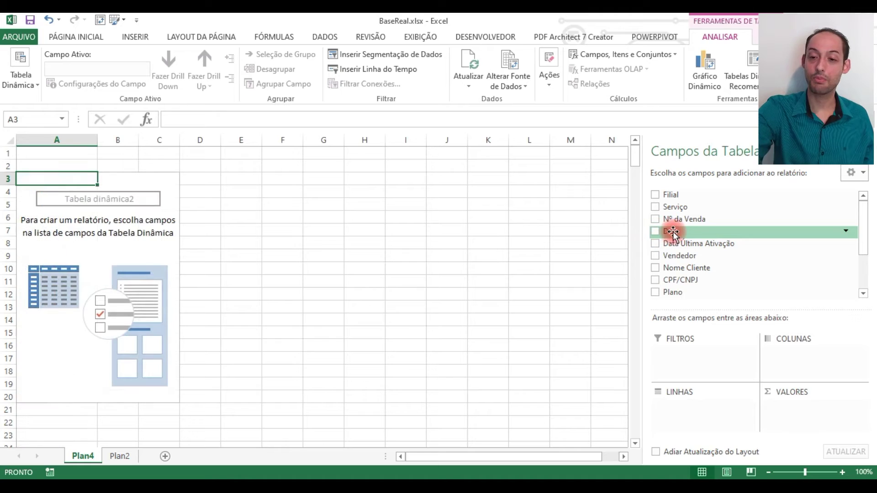
pyautogui.moveTo(674, 232)
pyautogui.mouseDown()
pyautogui.moveTo(689, 270)
pyautogui.moveTo(695, 351)
pyautogui.moveTo(693, 415)
pyautogui.moveTo(685, 411)
pyautogui.moveTo(807, 367)
pyautogui.moveTo(717, 407)
pyautogui.moveTo(667, 221)
pyautogui.moveTo(676, 222)
pyautogui.mouseUp()
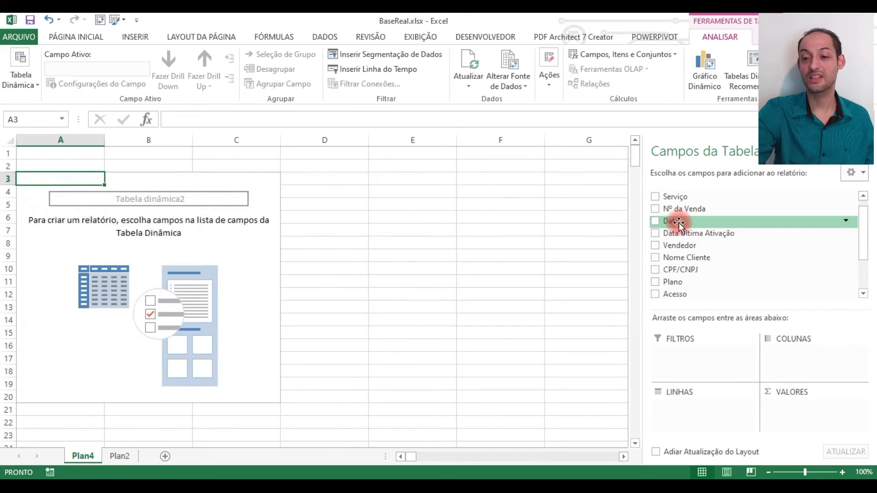
pyautogui.click(655, 248)
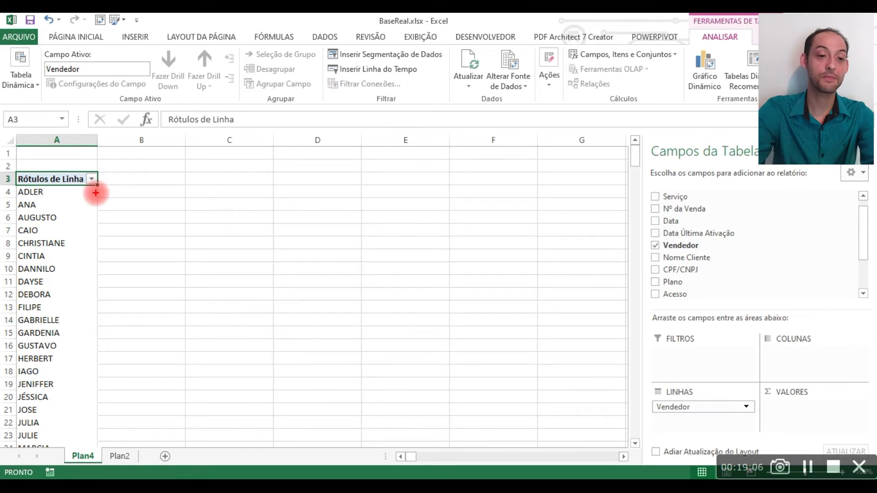
pyautogui.moveTo(95, 193); pyautogui.dragTo(140, 165)
pyautogui.moveTo(85, 292); pyautogui.dragTo(145, 264)
pyautogui.moveTo(88, 376); pyautogui.dragTo(170, 327)
pyautogui.press('Escape')
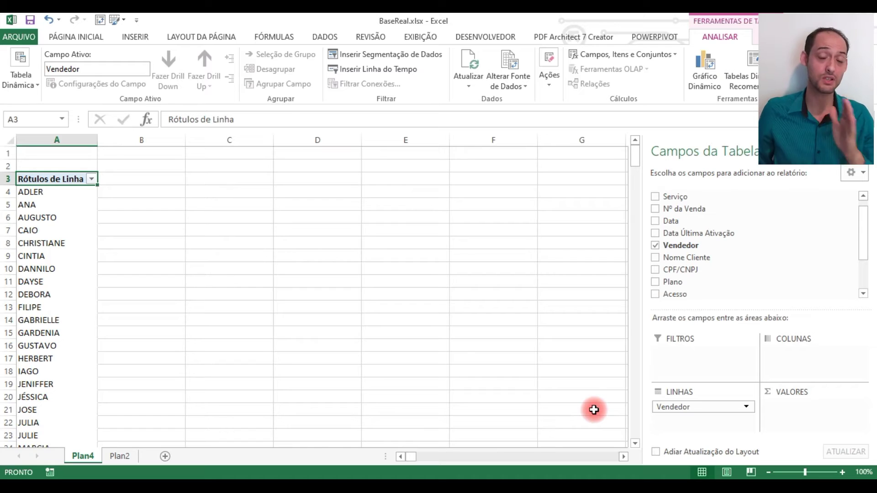
# Step: Try the Vendedor field as column labels of the pivot table, and return it to the rows
pyautogui.moveTo(673, 406); pyautogui.dragTo(769, 378)
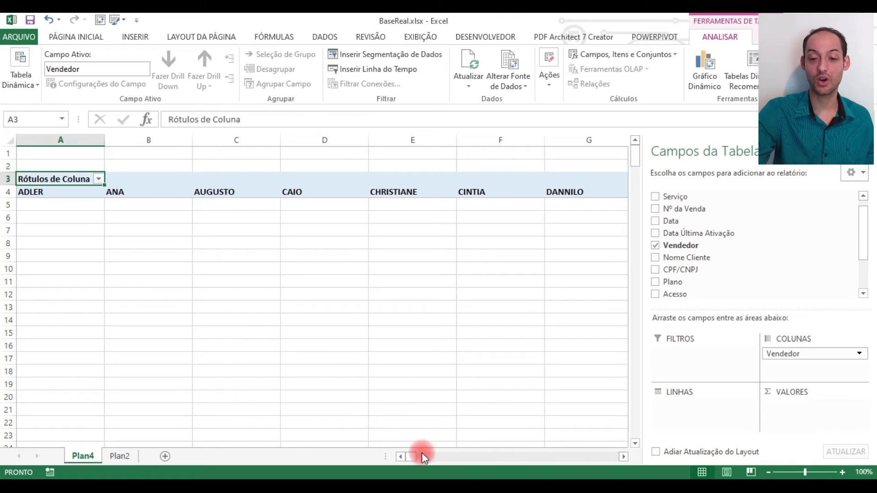
pyautogui.moveTo(414, 456); pyautogui.dragTo(349, 449)
pyautogui.moveTo(413, 460); pyautogui.dragTo(386, 457)
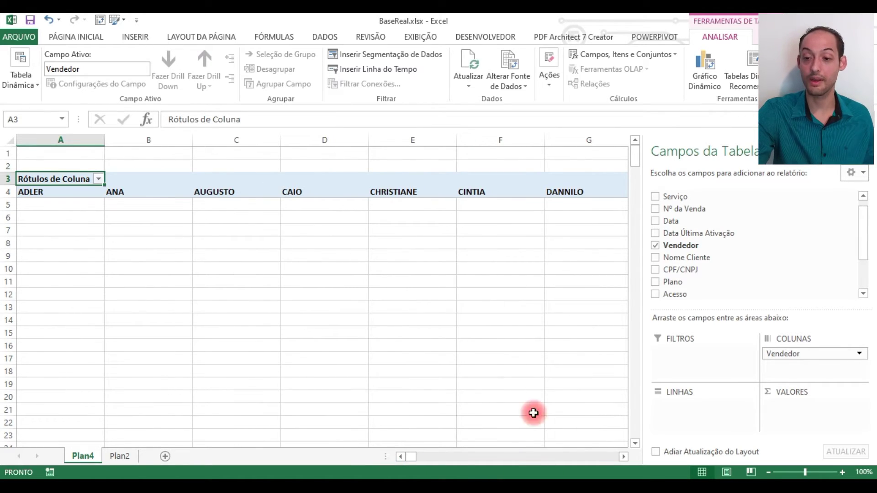
pyautogui.moveTo(804, 355); pyautogui.dragTo(722, 407)
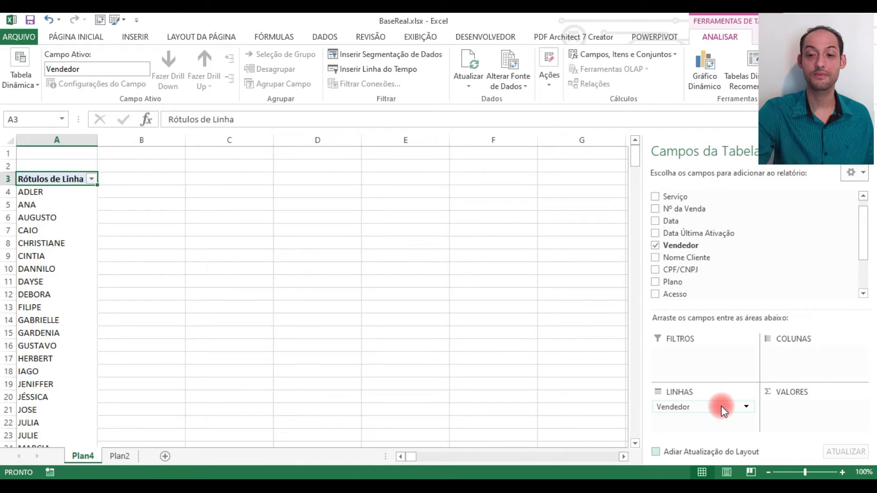
# Step: Add the Data field to the pivot table as a report filter above the row labels
pyautogui.moveTo(863, 228); pyautogui.dragTo(866, 258)
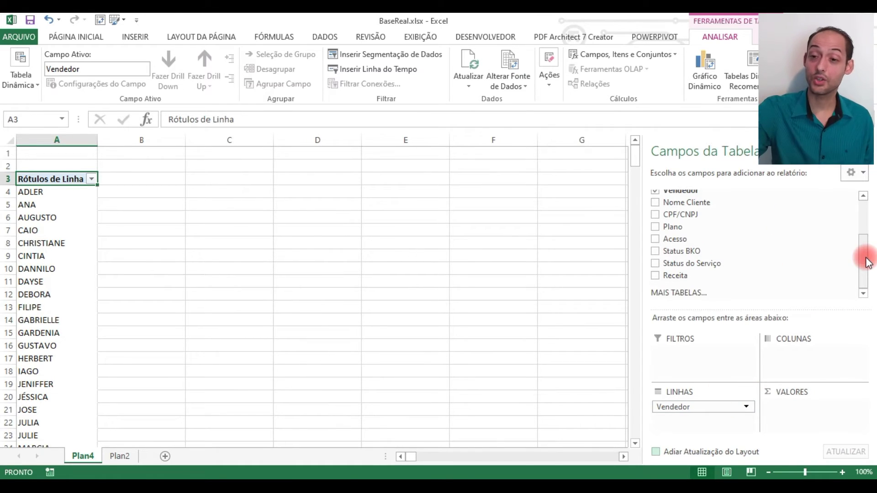
pyautogui.moveTo(866, 262); pyautogui.dragTo(864, 215)
pyautogui.moveTo(728, 231); pyautogui.dragTo(697, 361)
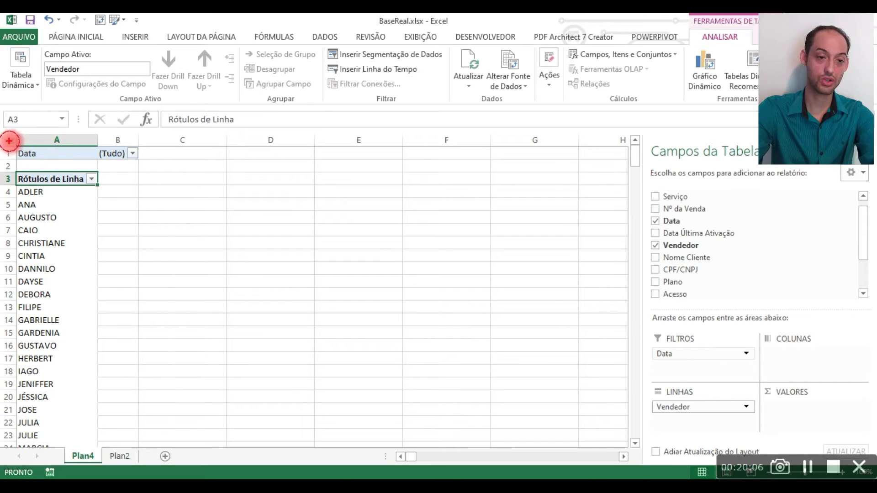
pyautogui.moveTo(9, 141); pyautogui.dragTo(196, 174)
pyautogui.press('Escape')
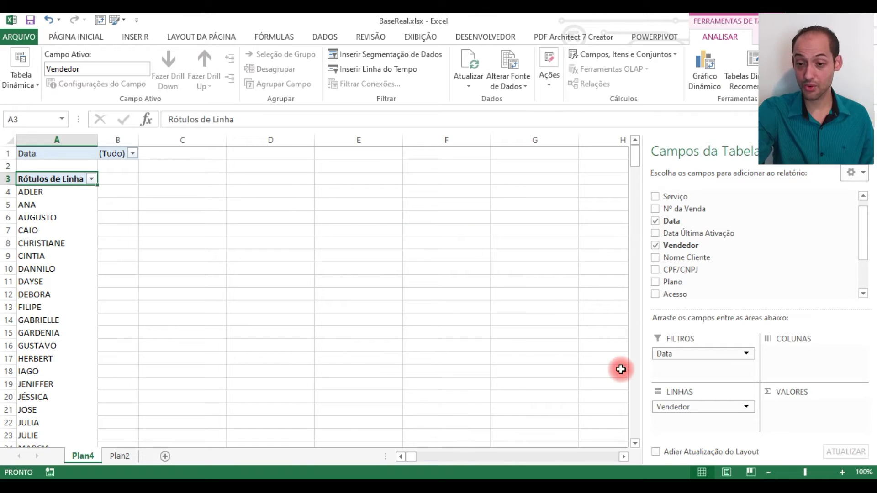
# Step: Look at the filter options of the Vendedor row labels, and remove the Data report filter from the pivot table
pyautogui.click(93, 179)
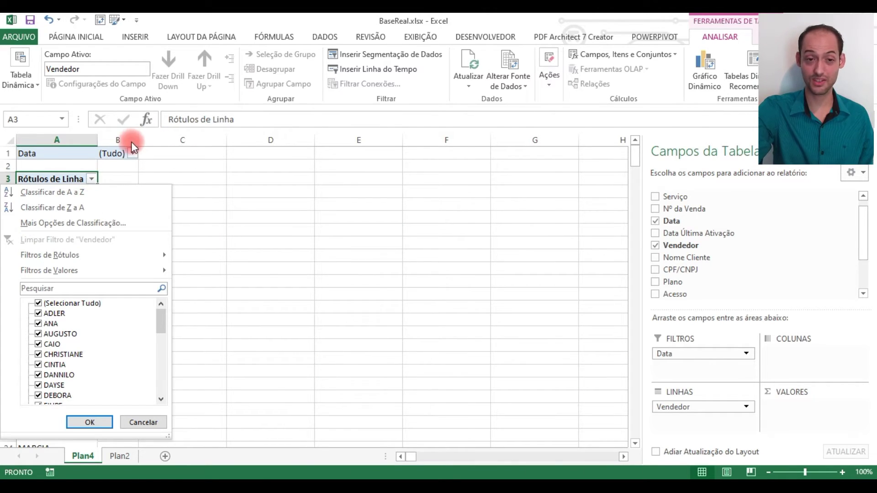
pyautogui.click(132, 158)
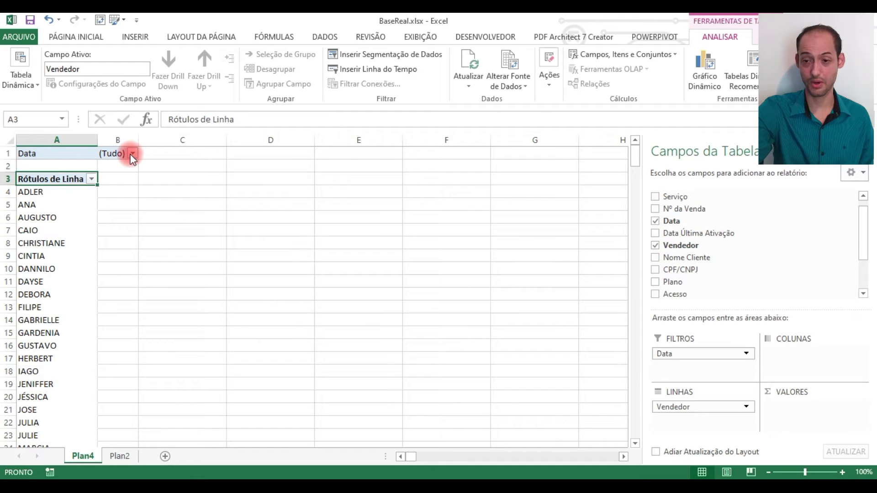
pyautogui.moveTo(678, 354); pyautogui.dragTo(720, 254)
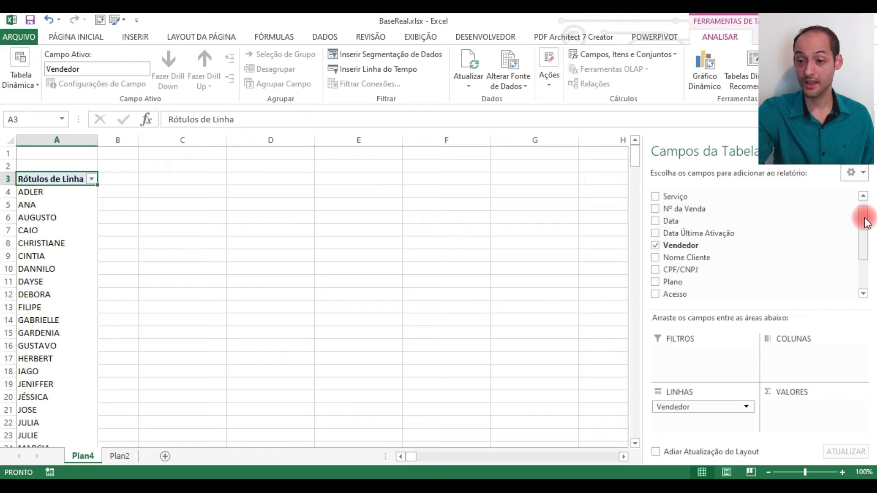
# Step: Add the Receita field to the values area of the pivot table with Vendedor as rows
pyautogui.moveTo(866, 224); pyautogui.dragTo(867, 254)
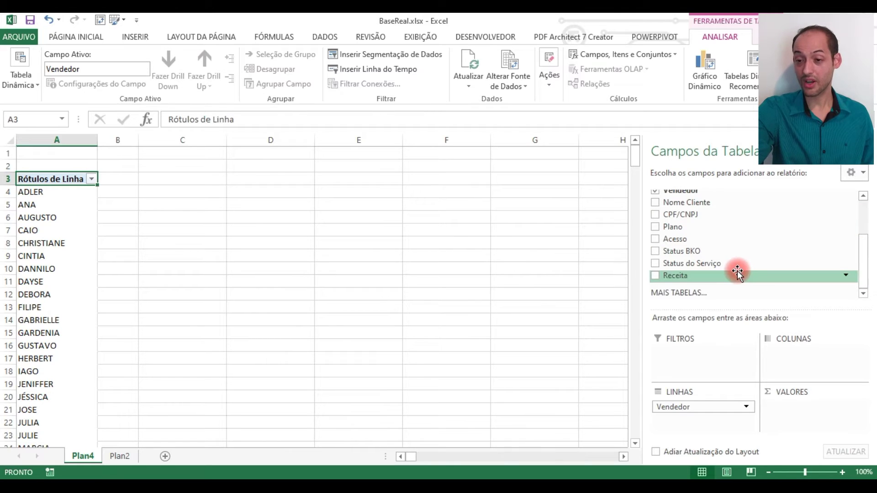
pyautogui.moveTo(738, 271); pyautogui.dragTo(808, 423)
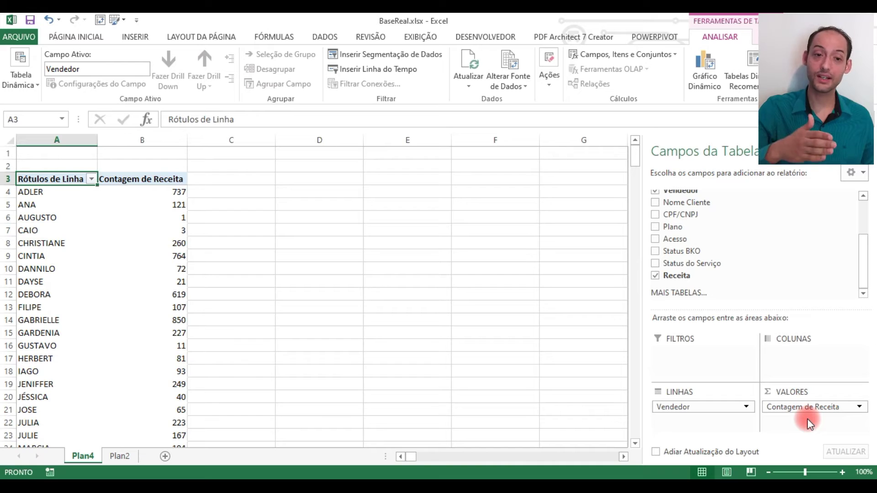
pyautogui.hotkey('ctrl', '2')
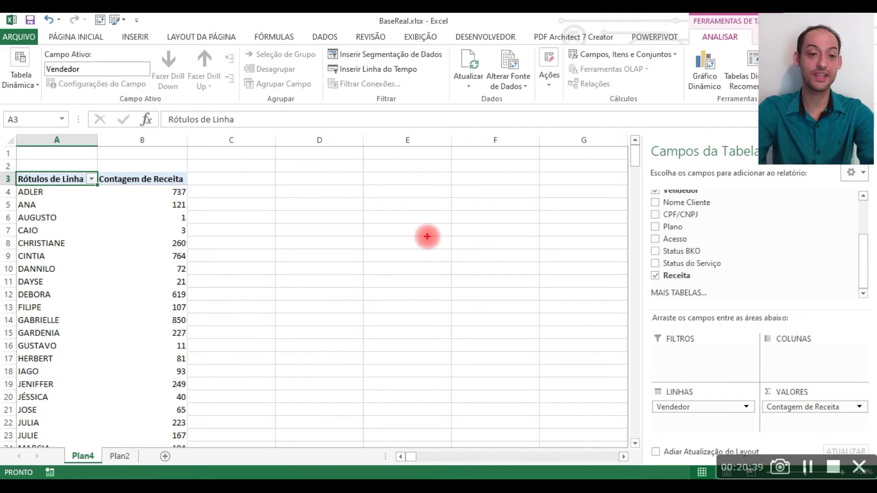
pyautogui.moveTo(94, 154)
pyautogui.mouseDown()
pyautogui.moveTo(156, 203)
pyautogui.moveTo(210, 201)
pyautogui.mouseUp()
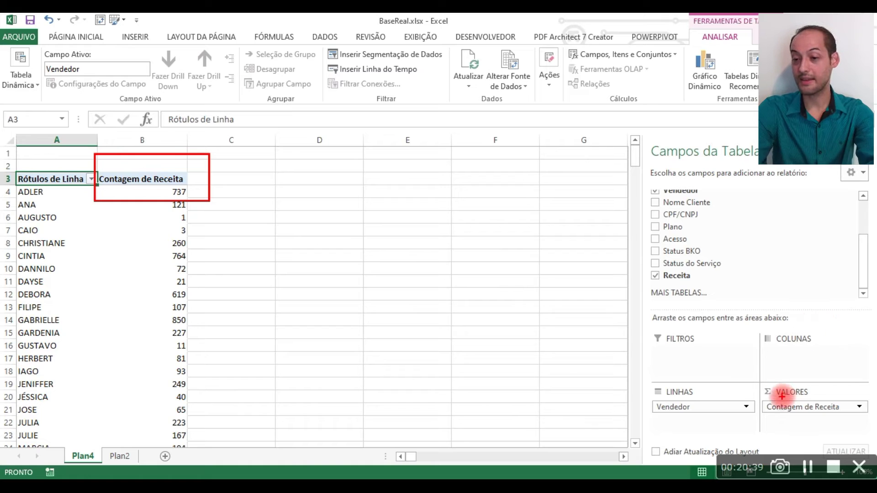
pyautogui.moveTo(782, 397); pyautogui.dragTo(734, 303)
pyautogui.press('Escape')
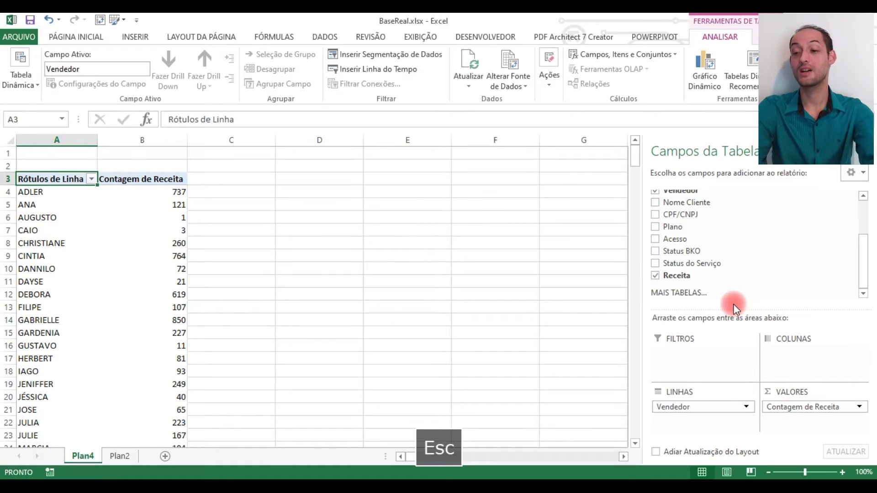
# Step: Set the Receita value field to be summarized by Soma
pyautogui.click(860, 407)
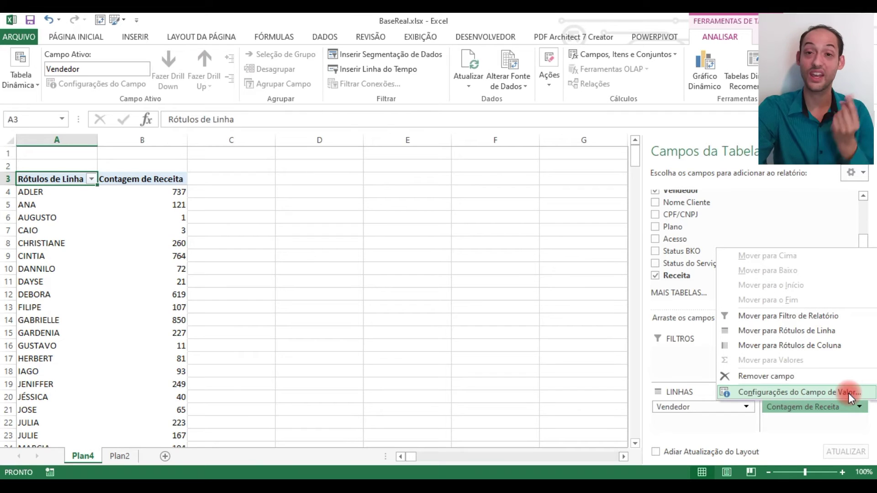
pyautogui.click(848, 393)
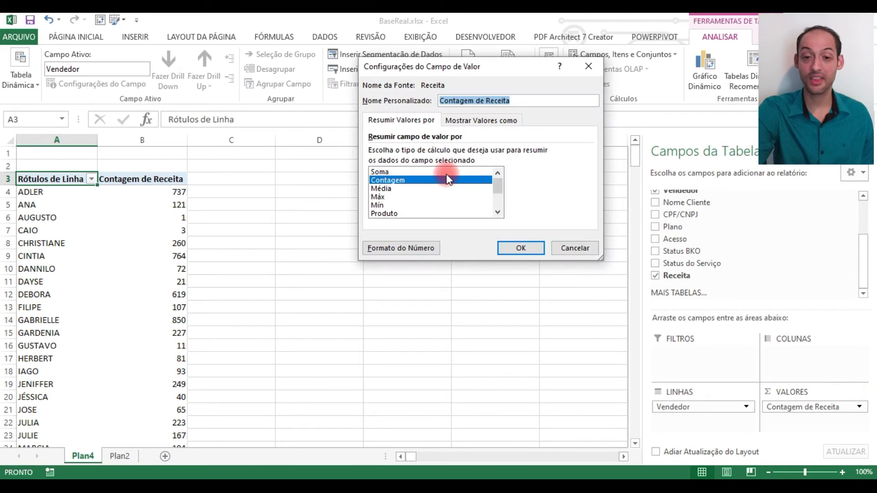
pyautogui.click(446, 172)
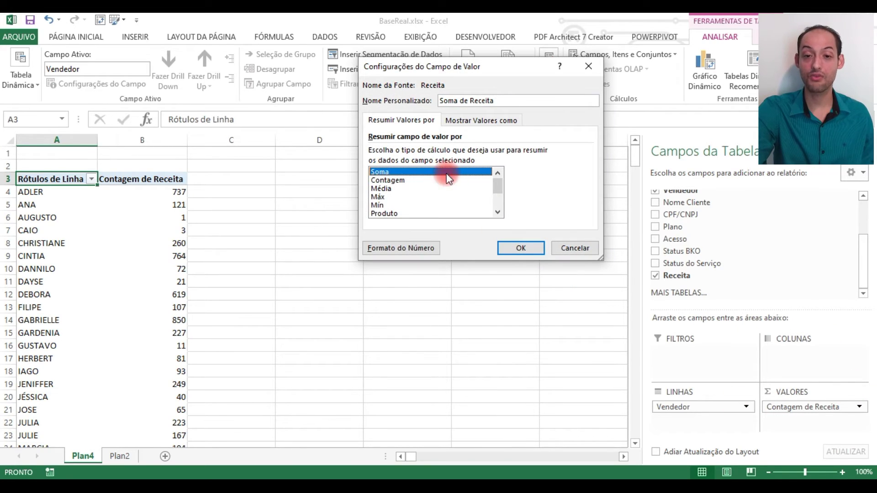
pyautogui.click(530, 248)
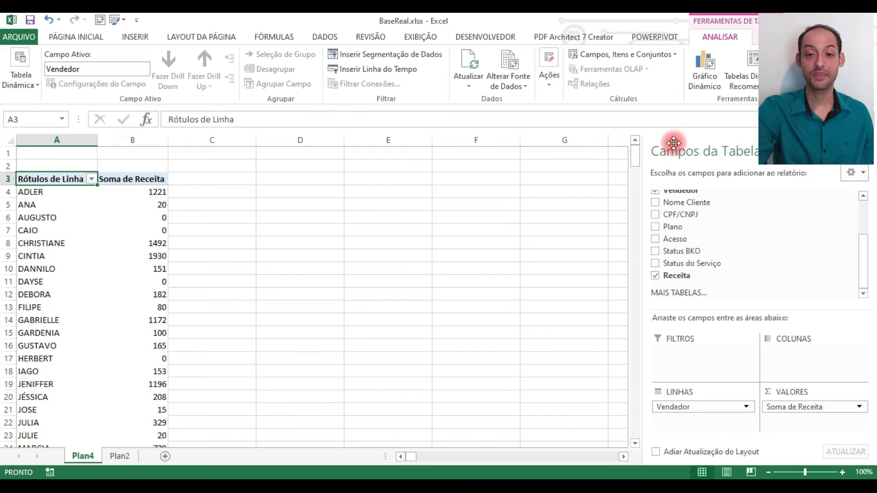
# Step: Look through the Receita sums of the individual sellers and the Total Geral row of the pivot table
pyautogui.click(50, 191)
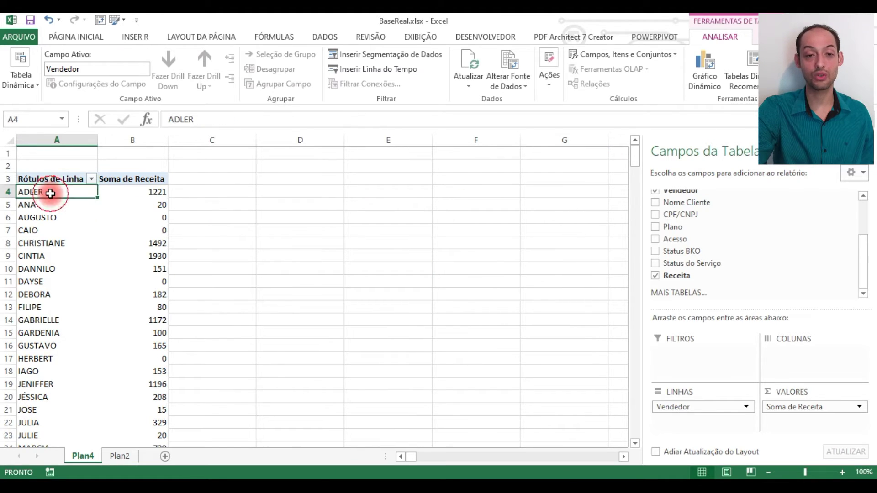
pyautogui.click(132, 197)
pyautogui.click(45, 205)
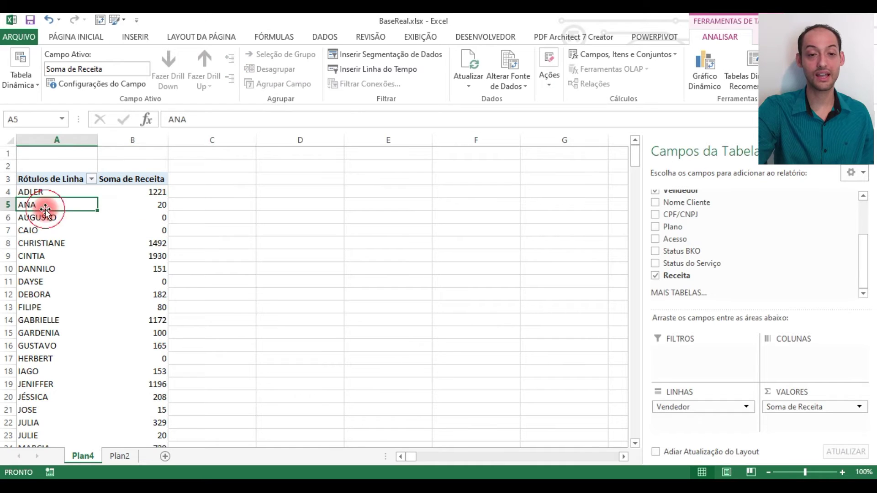
pyautogui.click(55, 217)
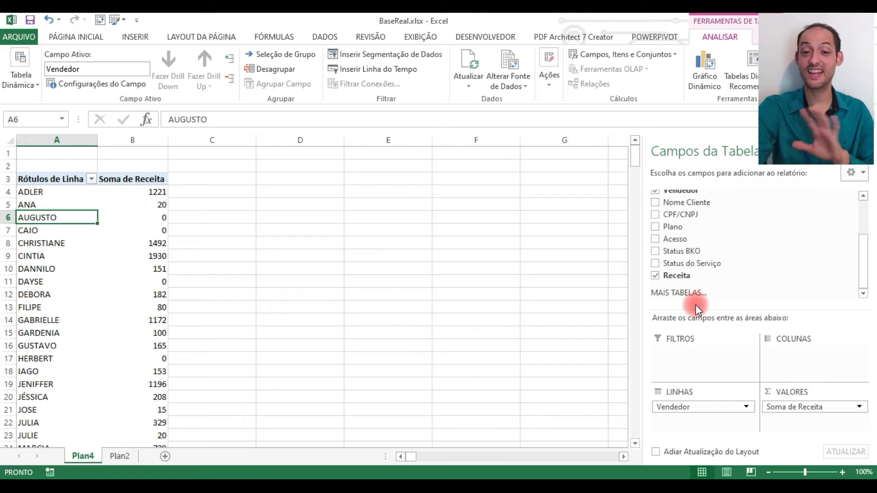
pyautogui.hotkey('ctrl', 'Down')
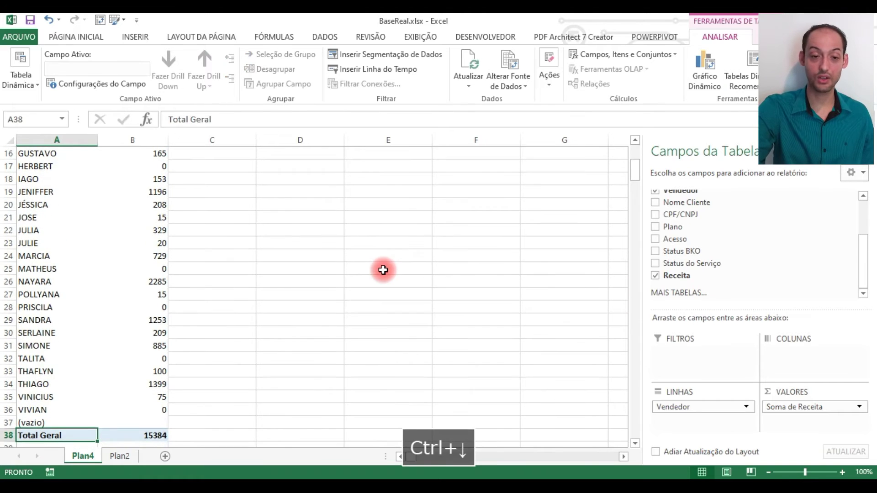
pyautogui.press('Right')
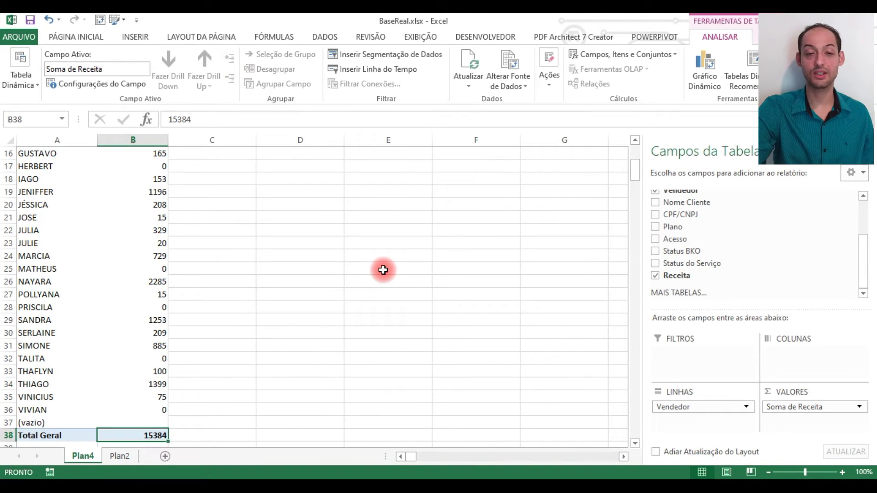
pyautogui.hotkey('ctrl', 'Up')
pyautogui.press('Left')
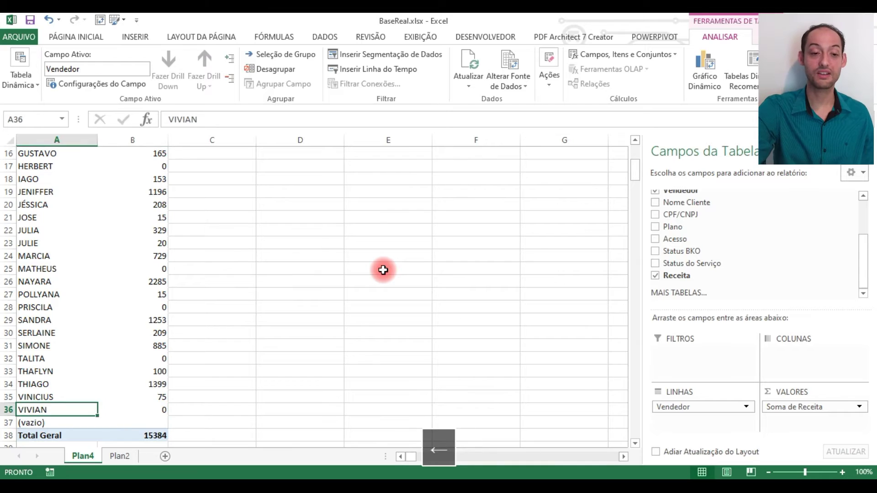
pyautogui.hotkey('ctrl', 'Up')
pyautogui.press('Down')
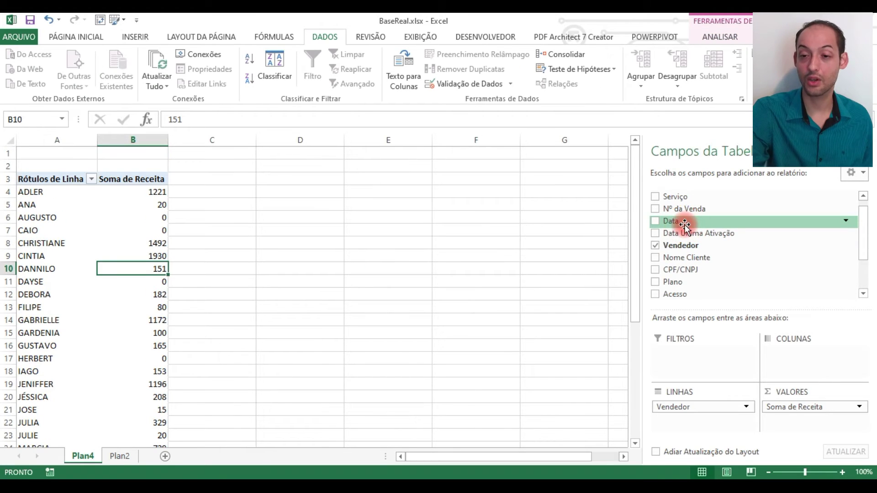
# Step: Add the Data field as a report filter to the pivot table and restrict it to 30/12/2019
pyautogui.moveTo(685, 224); pyautogui.dragTo(686, 361)
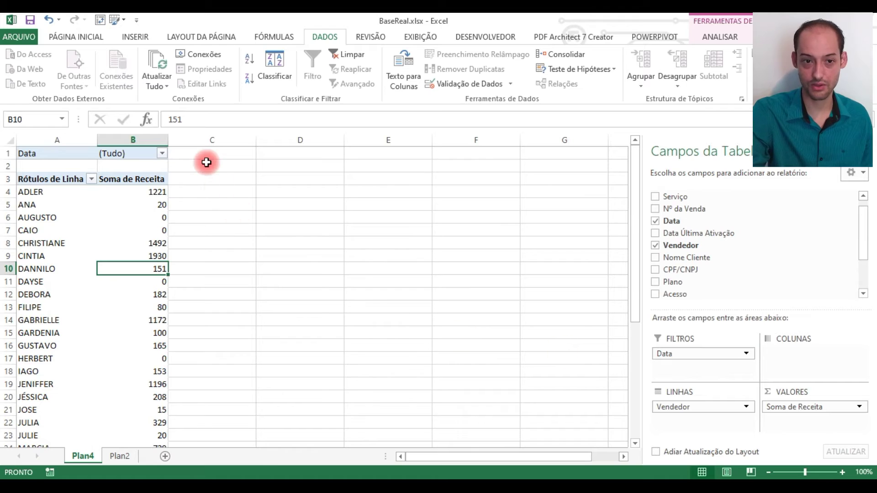
pyautogui.click(163, 153)
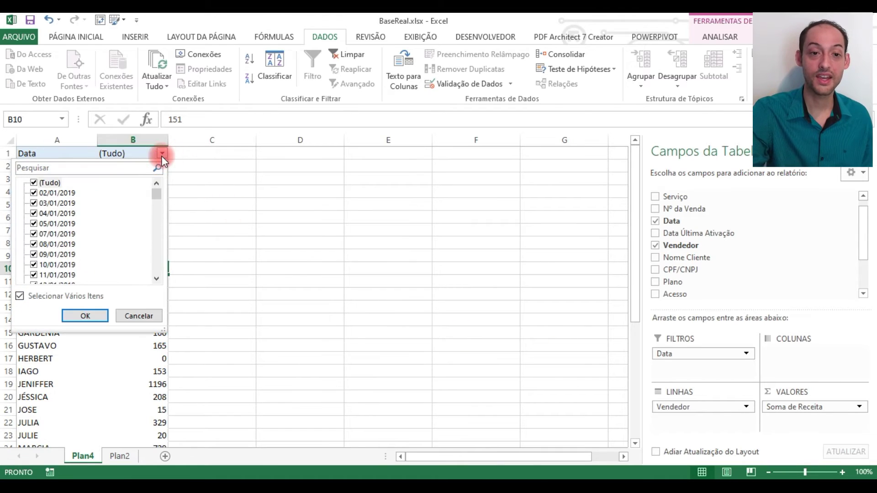
pyautogui.click(32, 183)
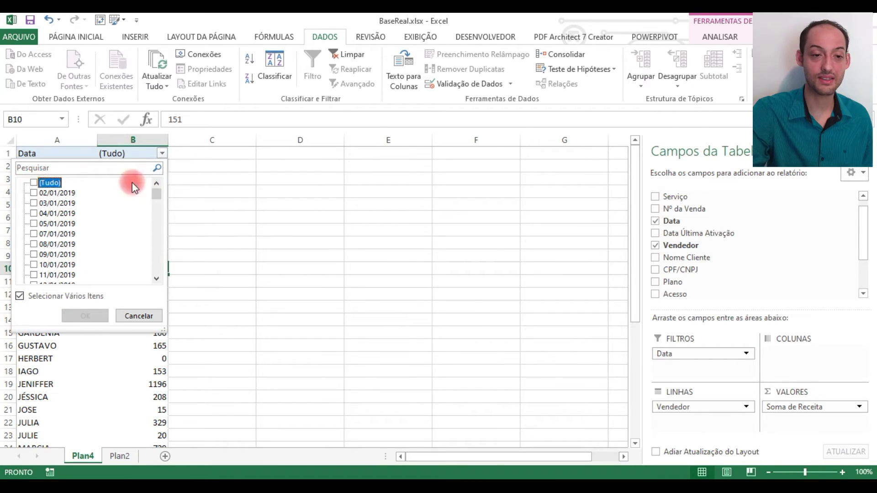
pyautogui.moveTo(156, 192); pyautogui.dragTo(154, 289)
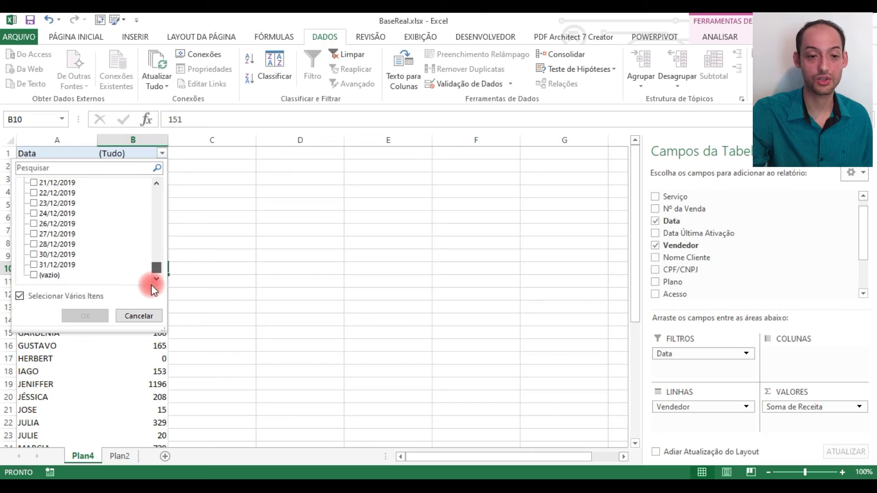
pyautogui.click(36, 264)
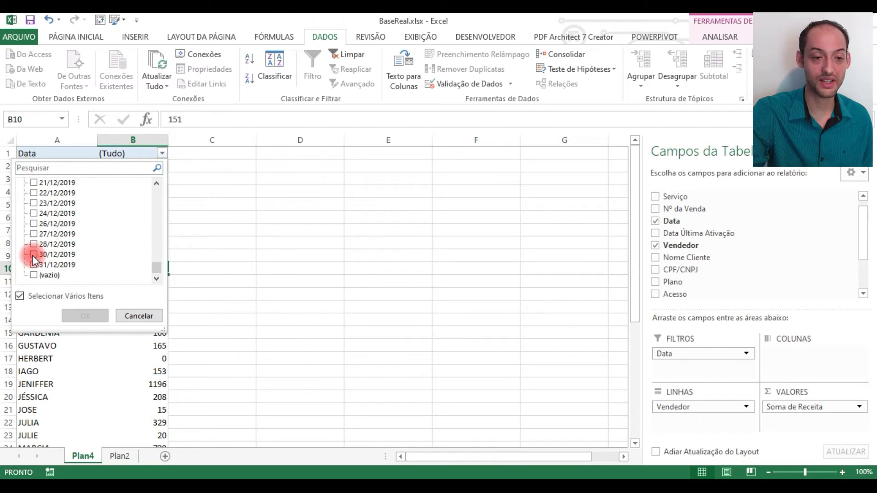
pyautogui.click(32, 255)
pyautogui.click(86, 316)
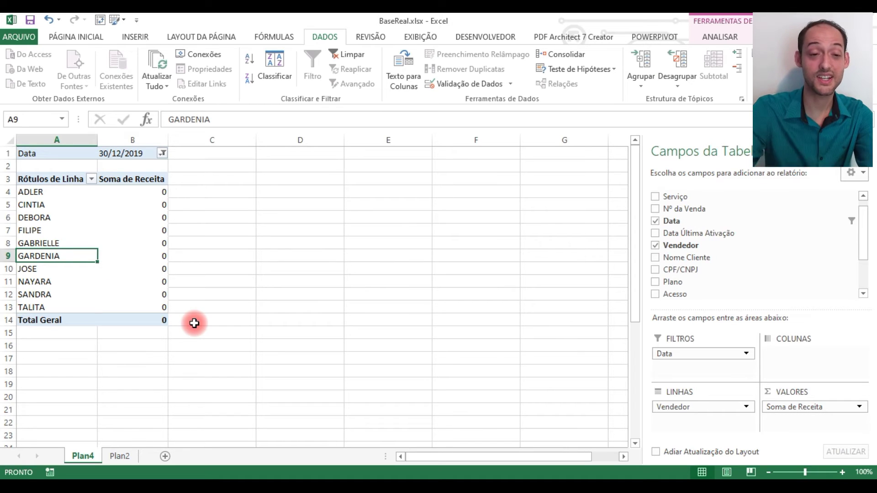
# Step: Check the filtered Receita sums, and examine the decimal separator of the first Receita value on sheet Plan2
pyautogui.moveTo(144, 215); pyautogui.dragTo(144, 251)
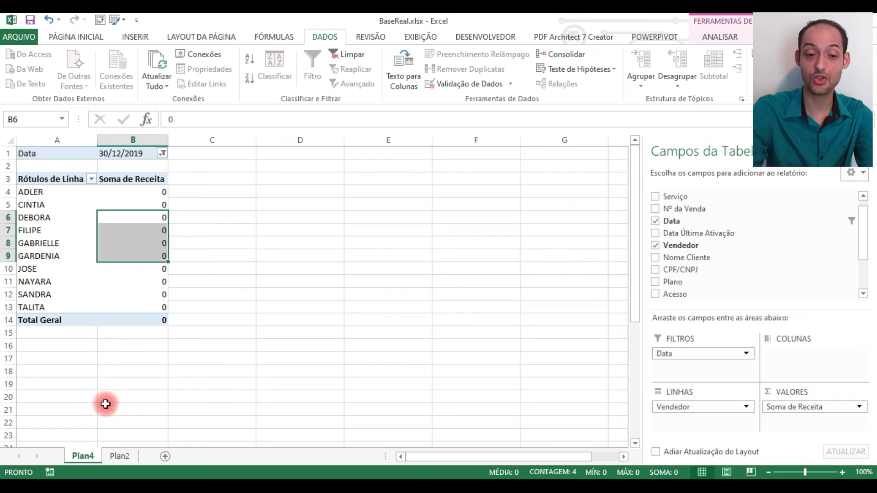
pyautogui.click(116, 456)
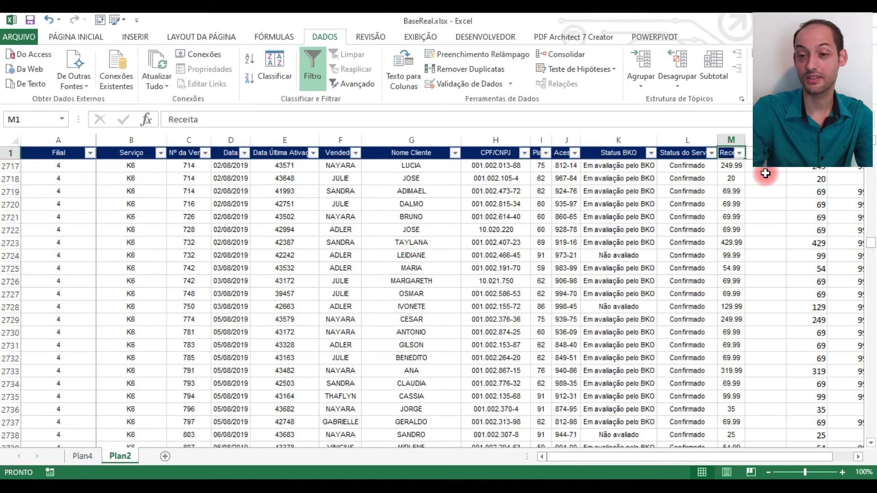
pyautogui.press('Down')
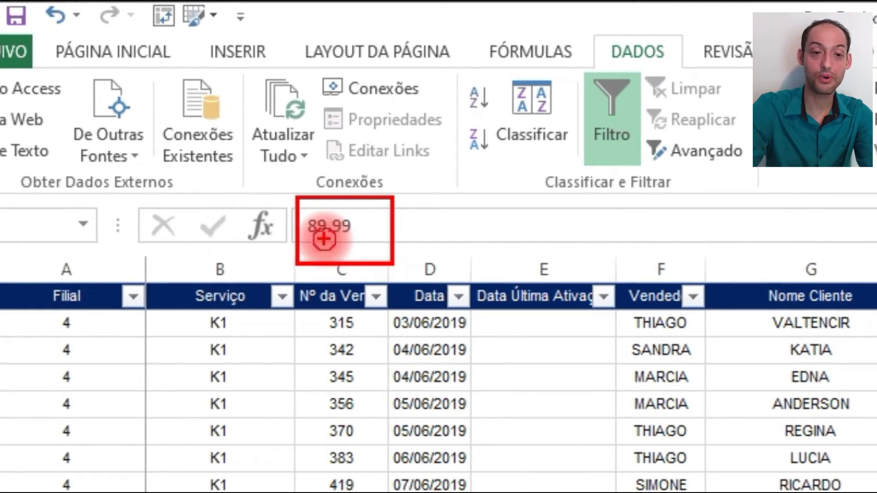
pyautogui.moveTo(324, 238); pyautogui.dragTo(326, 296)
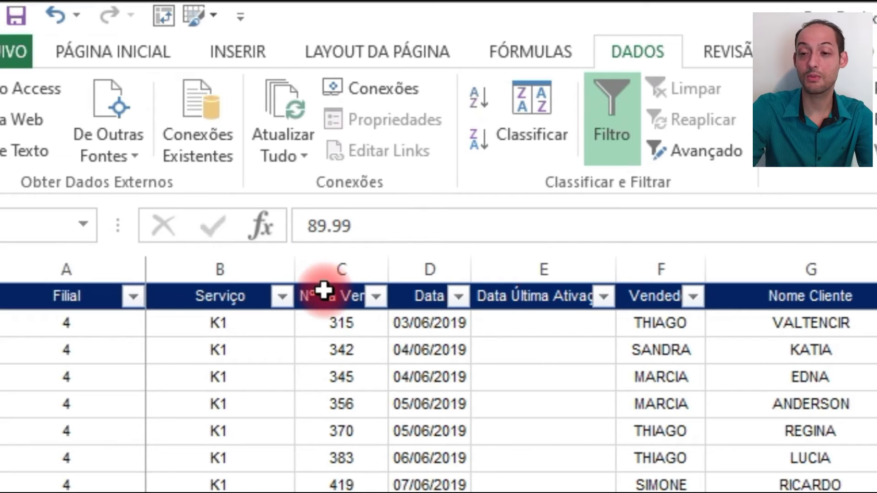
# Step: Replace every period with a comma in all values of the Receita column on sheet Plan2
pyautogui.hotkey('ctrl', 'shift', 'Down')
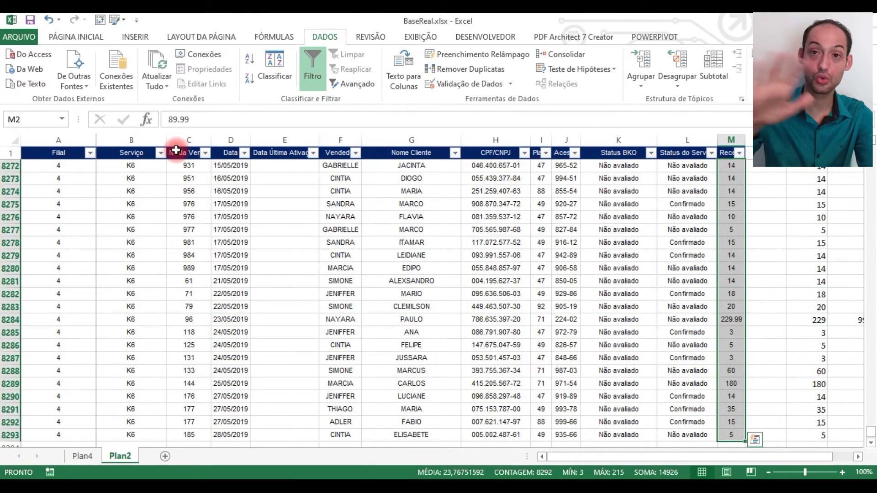
pyautogui.hotkey('ctrl', 'u')
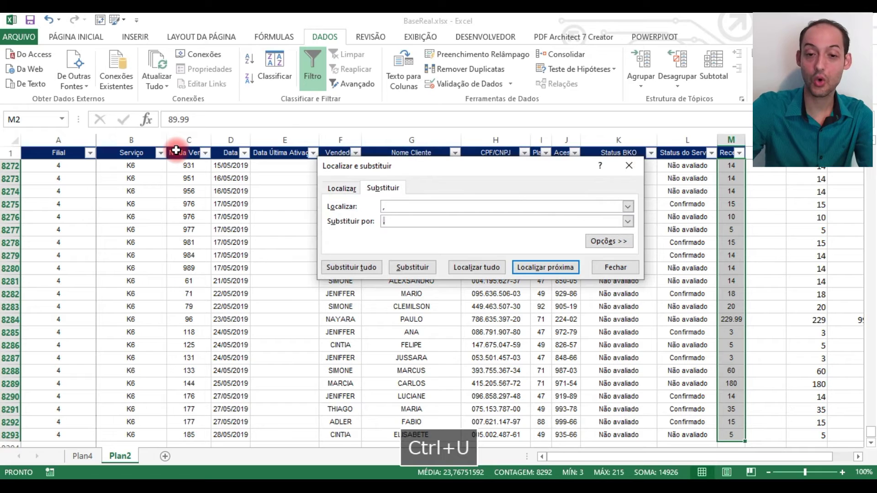
pyautogui.write(',')
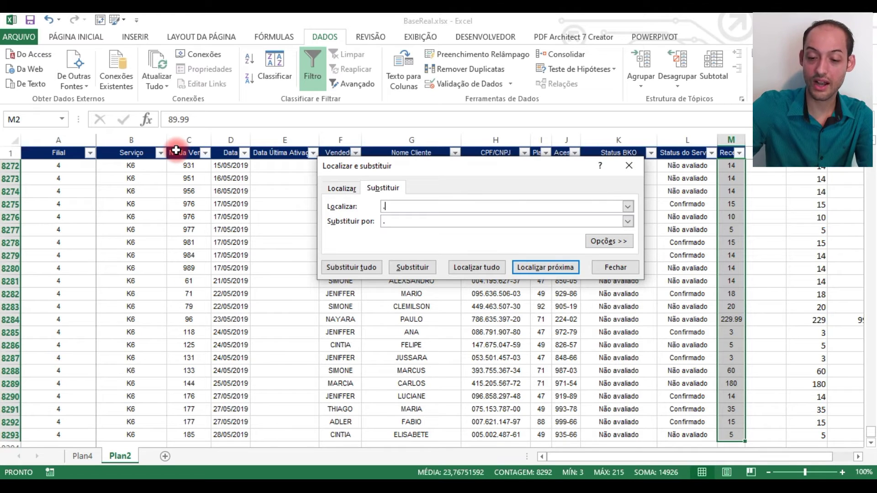
pyautogui.press('Tab')
pyautogui.write(',')
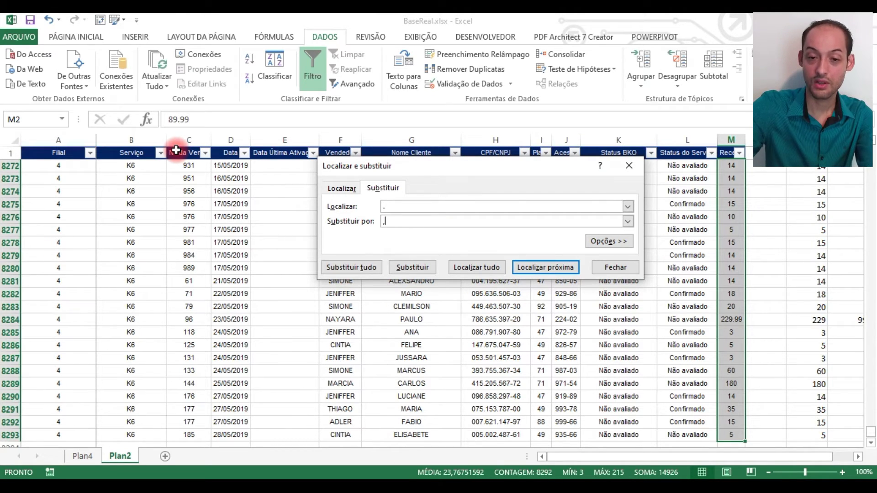
pyautogui.click(327, 268)
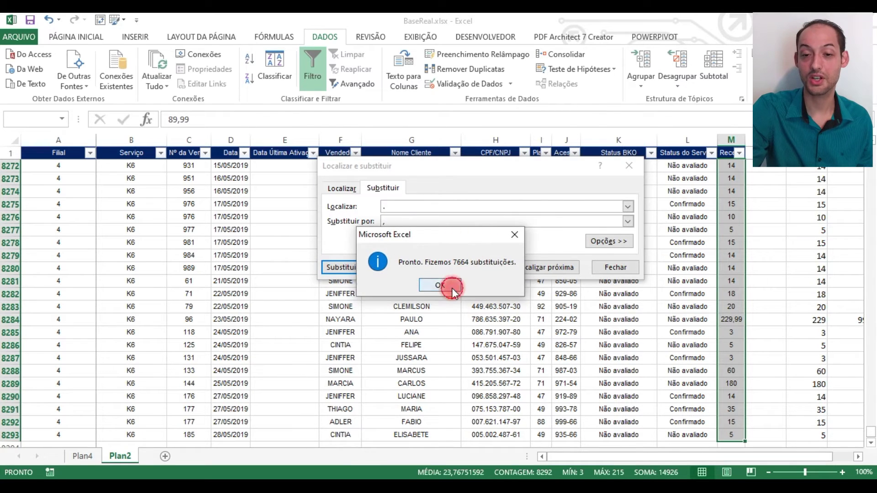
pyautogui.click(452, 286)
pyautogui.click(625, 176)
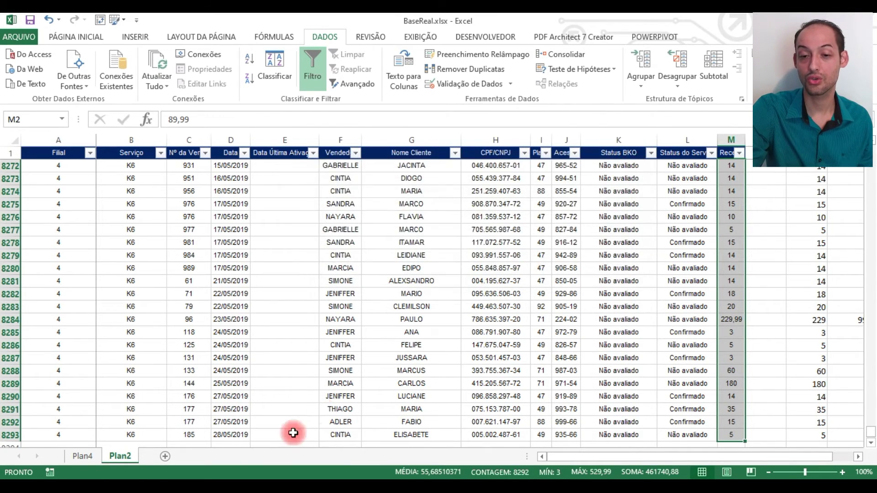
# Step: Refresh all data so the pivot table on sheet Plan4 uses the corrected Receita values
pyautogui.click(80, 456)
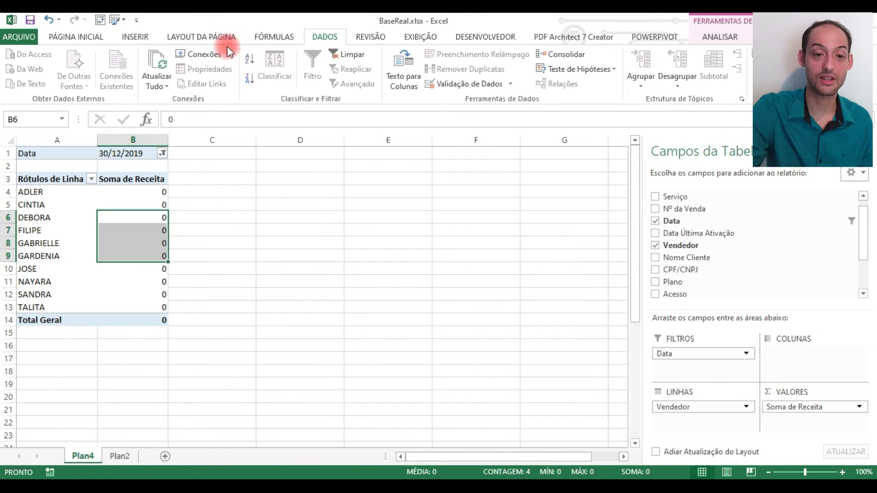
pyautogui.click(208, 51)
pyautogui.click(155, 62)
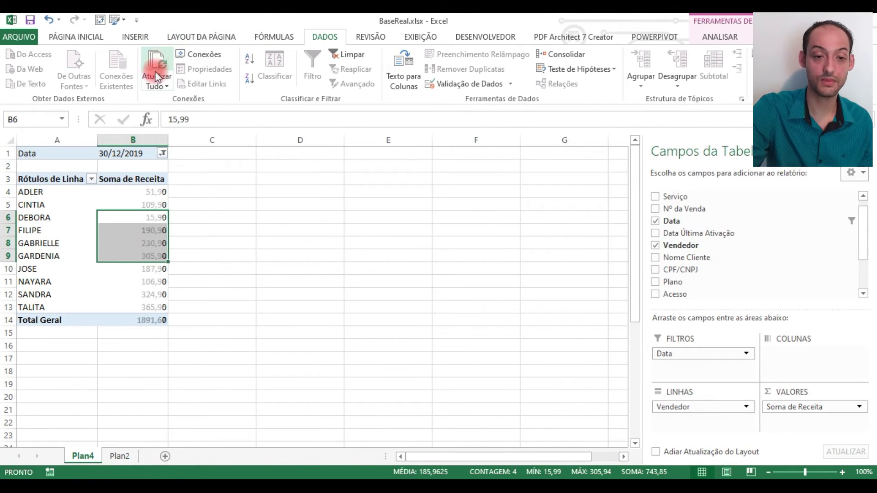
pyautogui.click(311, 321)
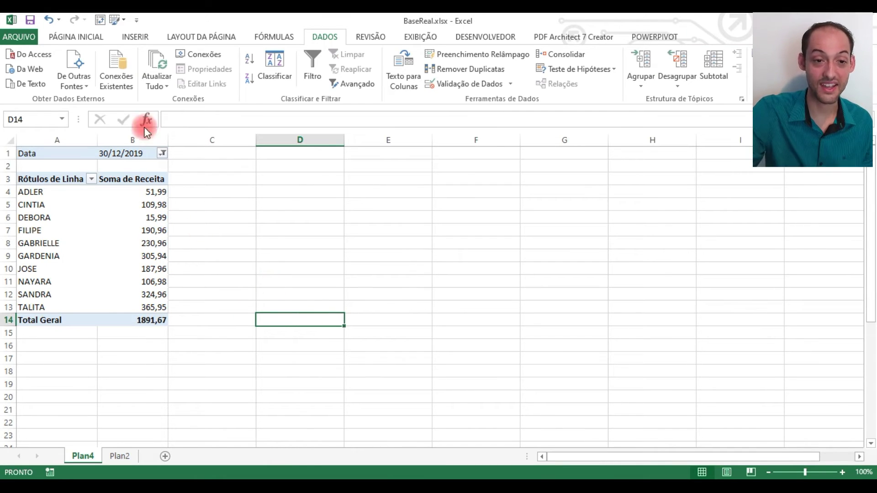
# Step: Clear the 30/12/2019 date filter and remove the Data field from the pivot table on sheet Plan4
pyautogui.click(60, 273)
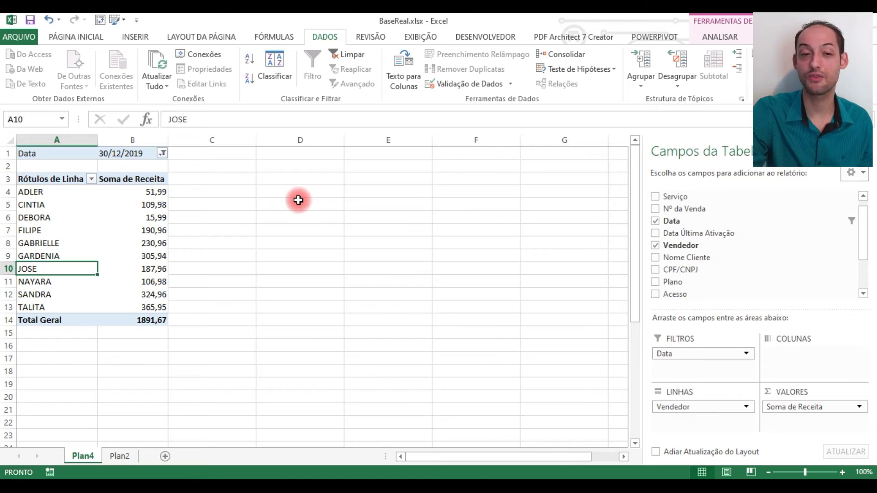
pyautogui.click(162, 153)
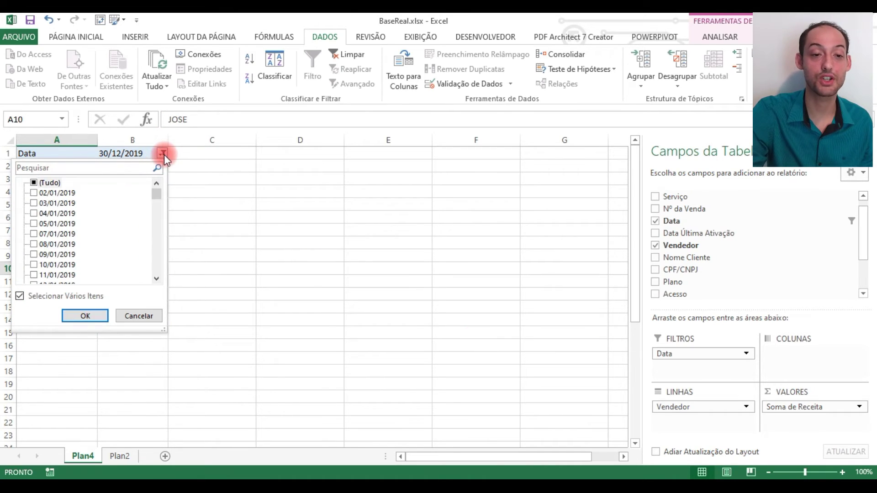
pyautogui.click(35, 182)
pyautogui.click(85, 316)
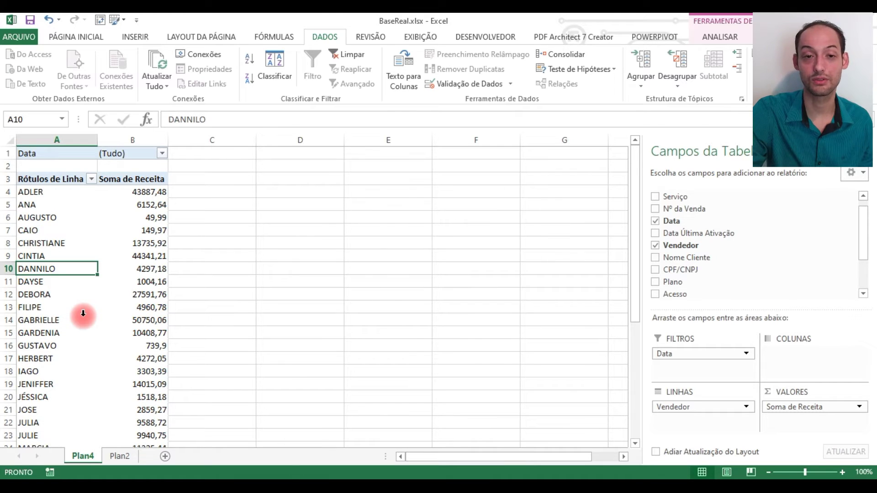
pyautogui.click(654, 222)
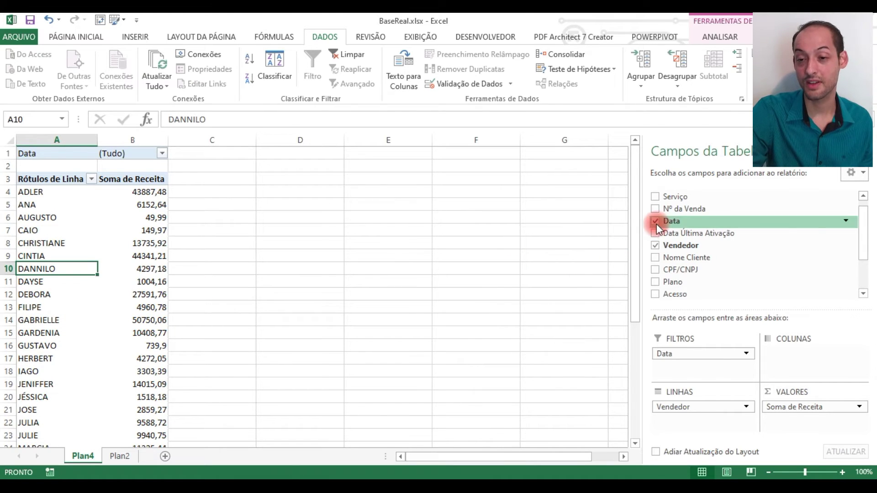
# Step: Insert a slicer for the Data field of the pivot table on sheet Plan4
pyautogui.click(139, 34)
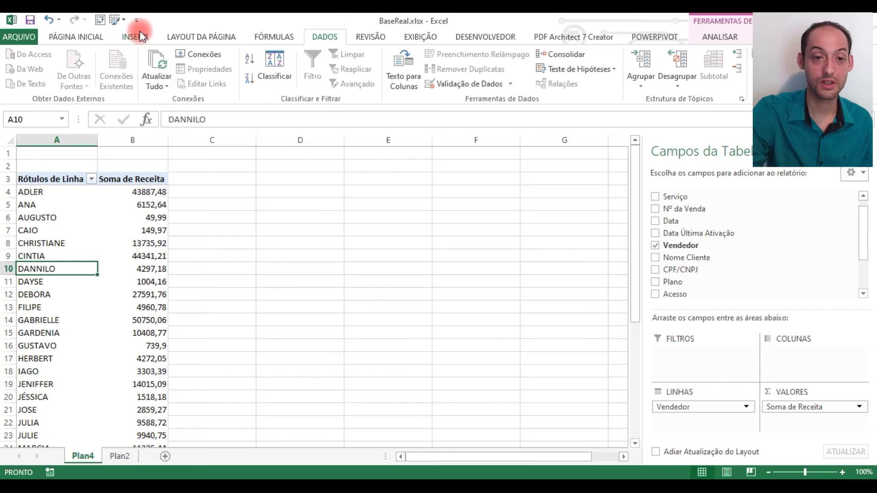
pyautogui.click(606, 85)
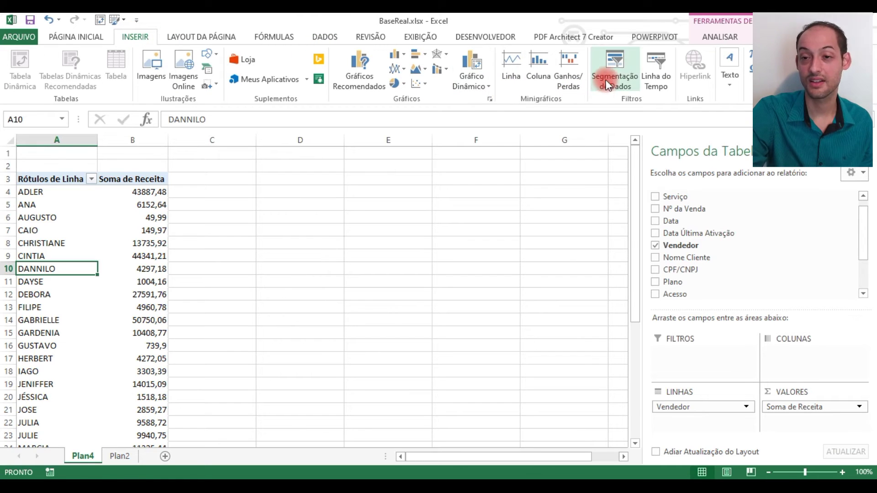
pyautogui.click(557, 155)
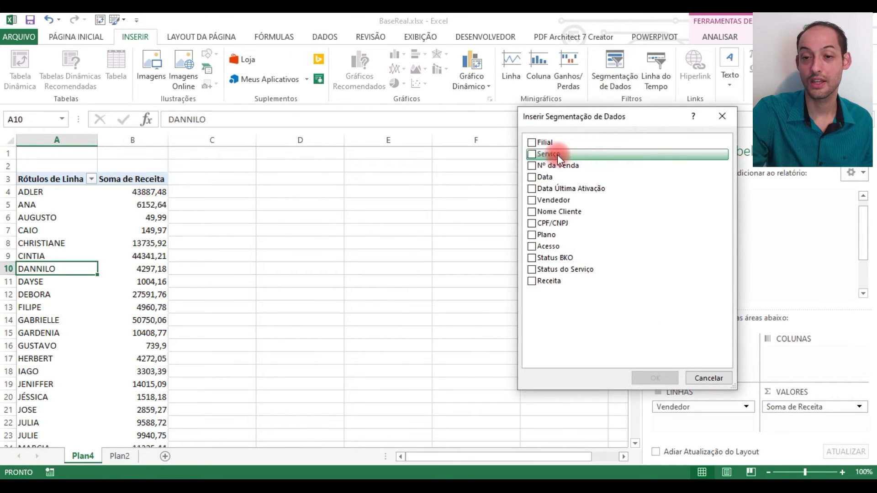
pyautogui.click(534, 177)
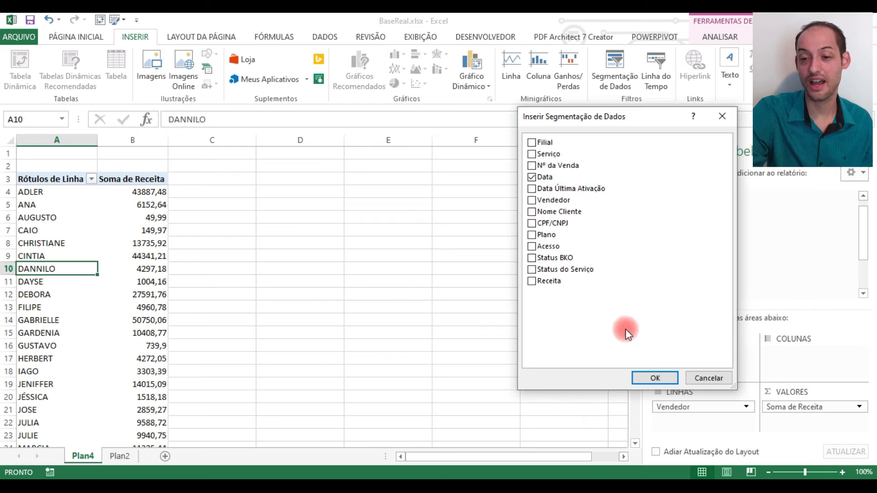
pyautogui.click(645, 377)
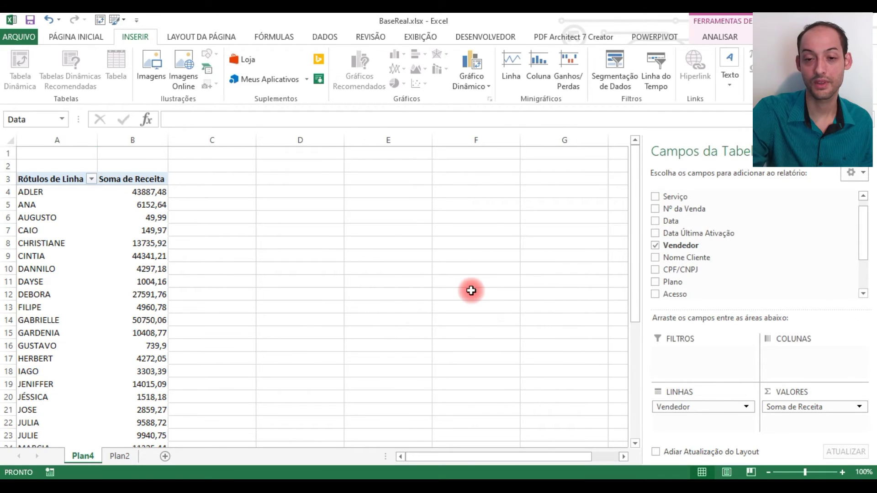
# Step: Filter the pivot table with the Data slicer by single dates in turn, from 02/01/2019 through 07/01/2019
pyautogui.click(333, 238)
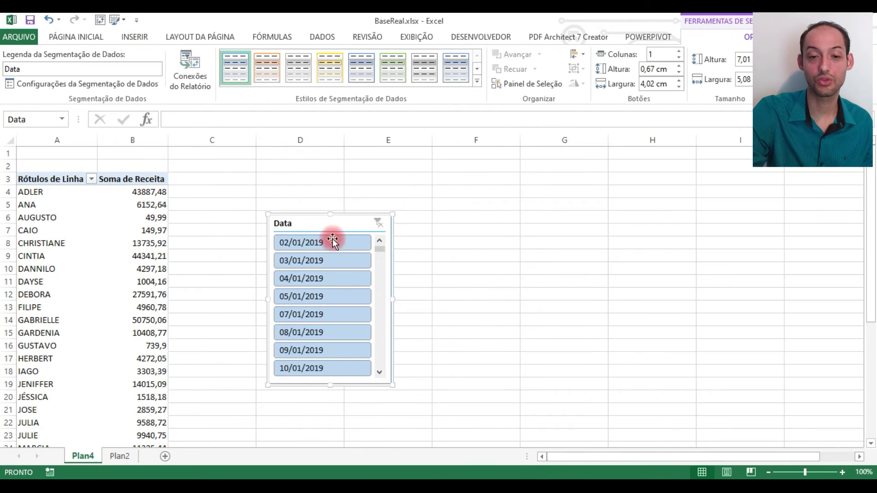
pyautogui.click(331, 258)
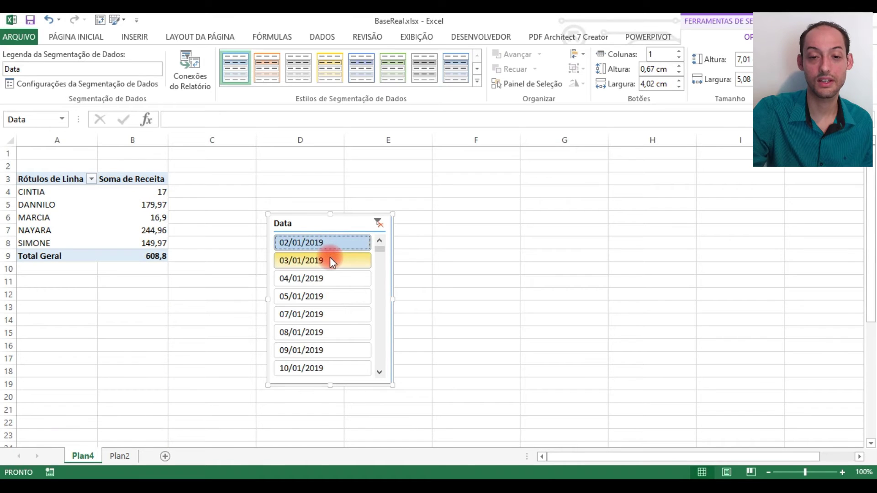
pyautogui.click(330, 273)
pyautogui.click(325, 295)
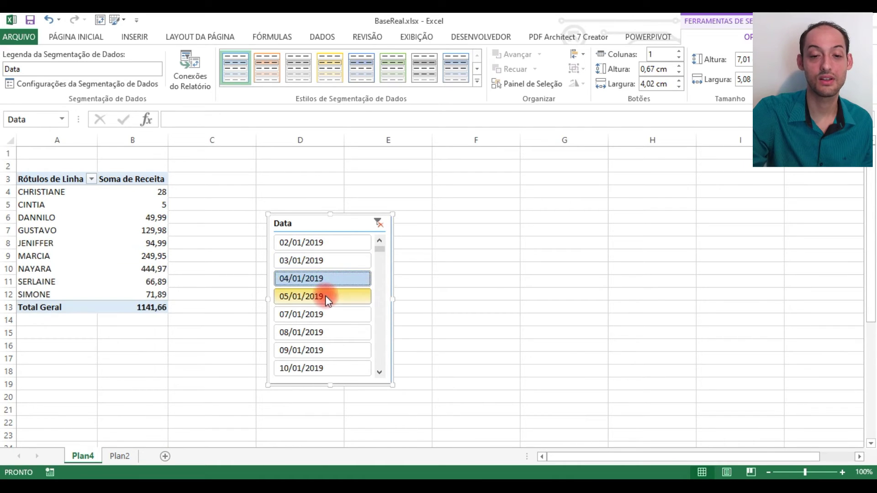
pyautogui.click(327, 313)
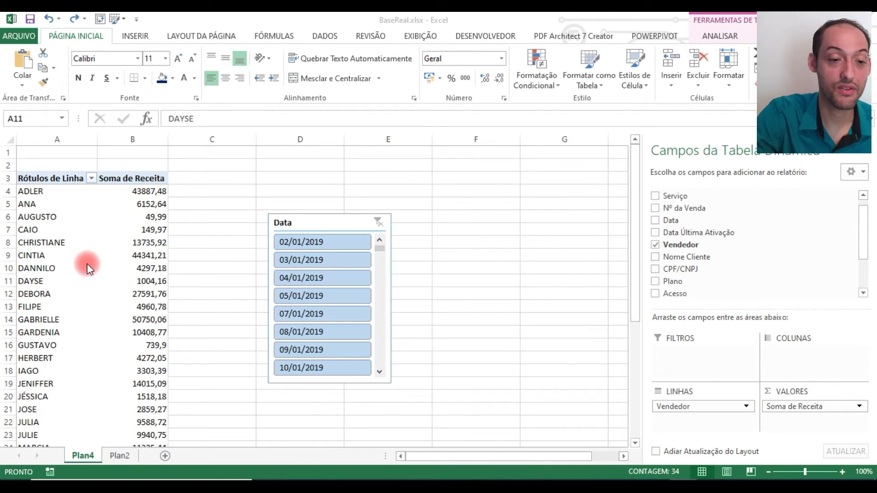
# Step: Add the Data field to the pivot table rows above Vendedor
pyautogui.hotkey('ctrl', 'space')
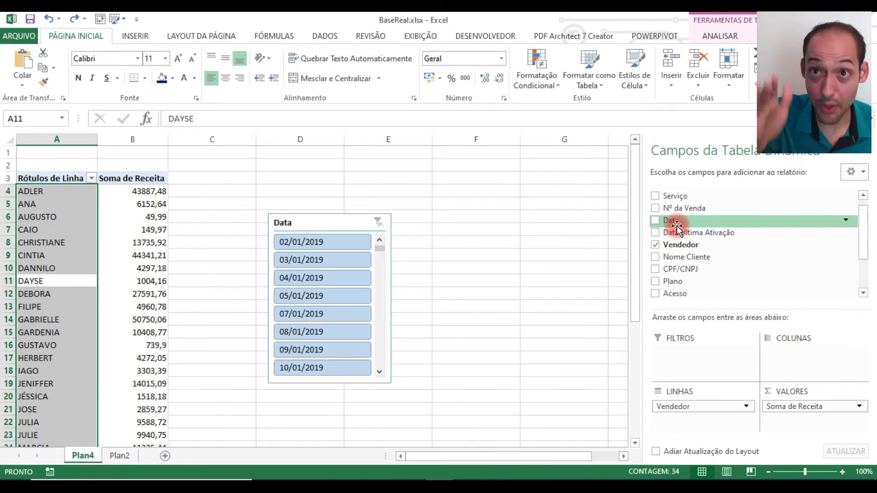
pyautogui.moveTo(677, 226); pyautogui.dragTo(704, 400)
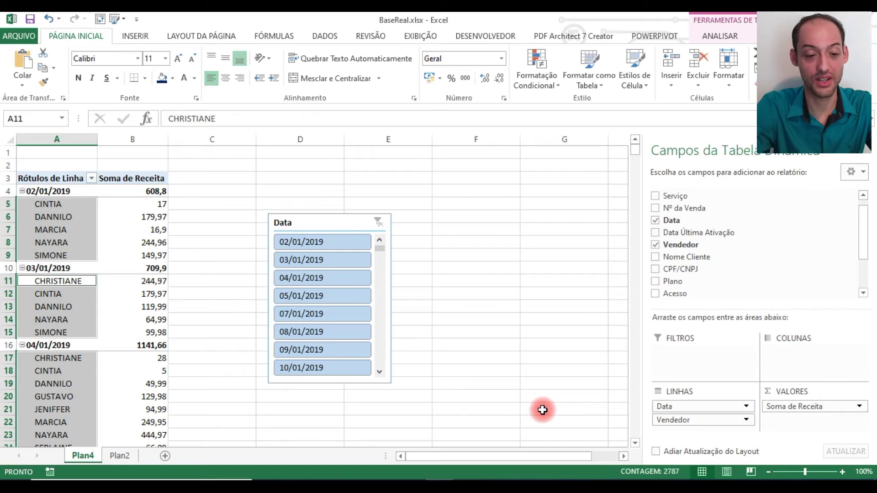
pyautogui.moveTo(19, 153)
pyautogui.mouseDown()
pyautogui.moveTo(121, 241)
pyautogui.moveTo(200, 270)
pyautogui.mouseUp()
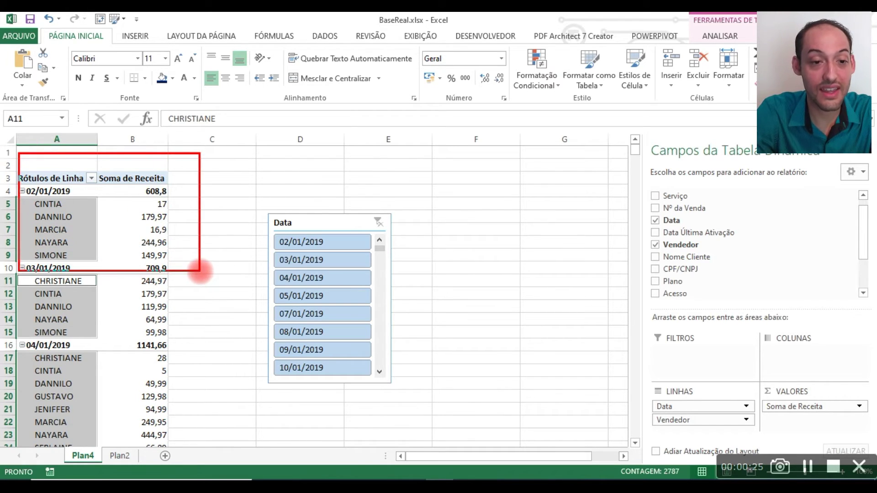
pyautogui.moveTo(169, 204)
pyautogui.mouseDown()
pyautogui.moveTo(203, 167)
pyautogui.moveTo(203, 176)
pyautogui.mouseUp()
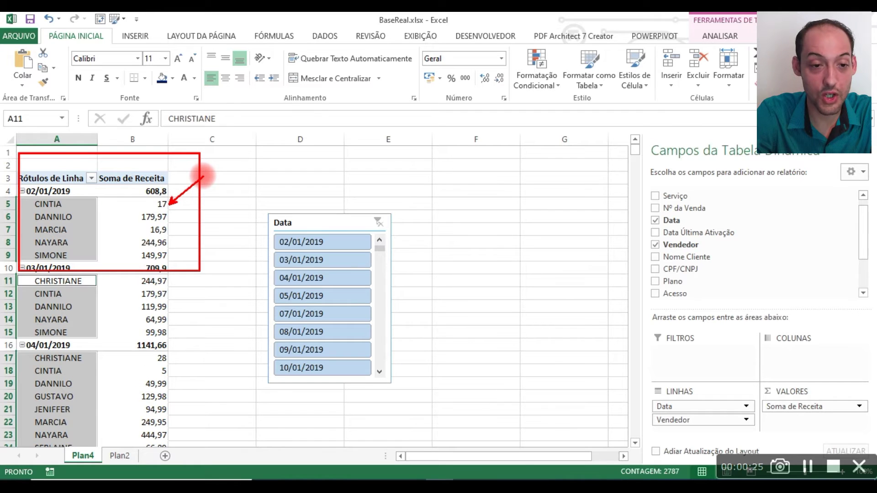
pyautogui.moveTo(174, 214); pyautogui.dragTo(212, 197)
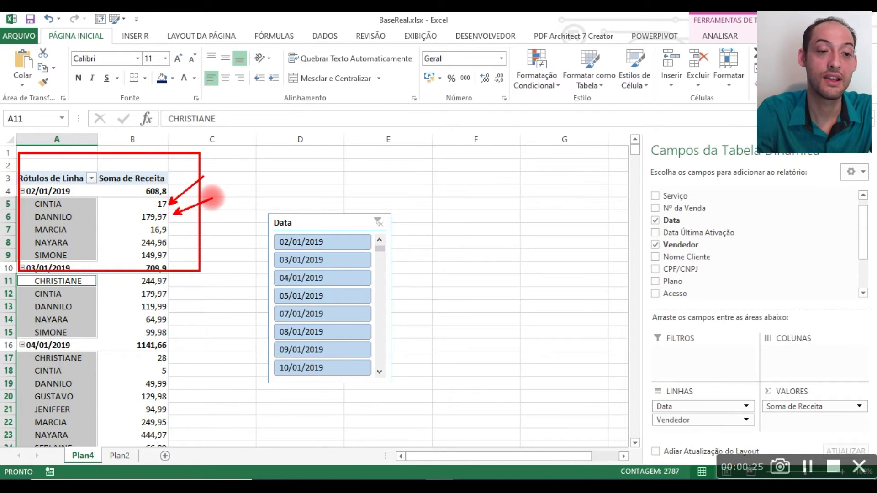
pyautogui.press('Escape')
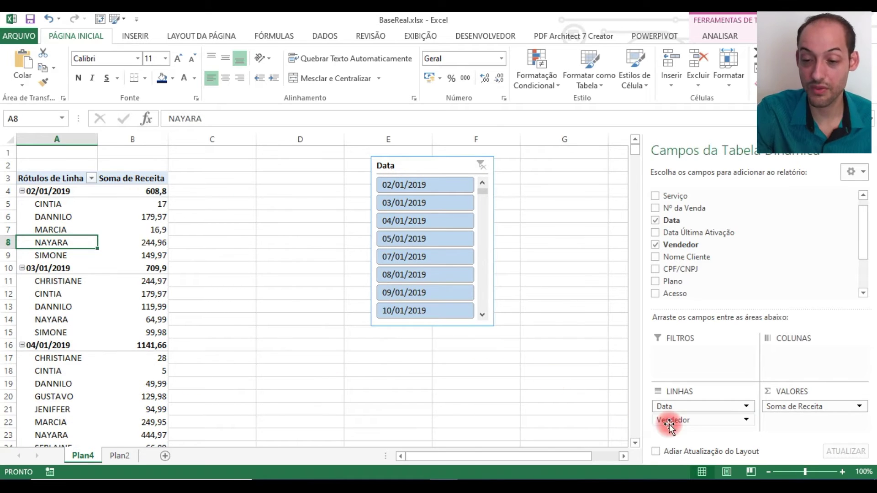
# Step: Reorder the pivot table rows so Data is nested under Vendedor, and collapse the first two sellers' date details
pyautogui.moveTo(708, 406); pyautogui.dragTo(706, 424)
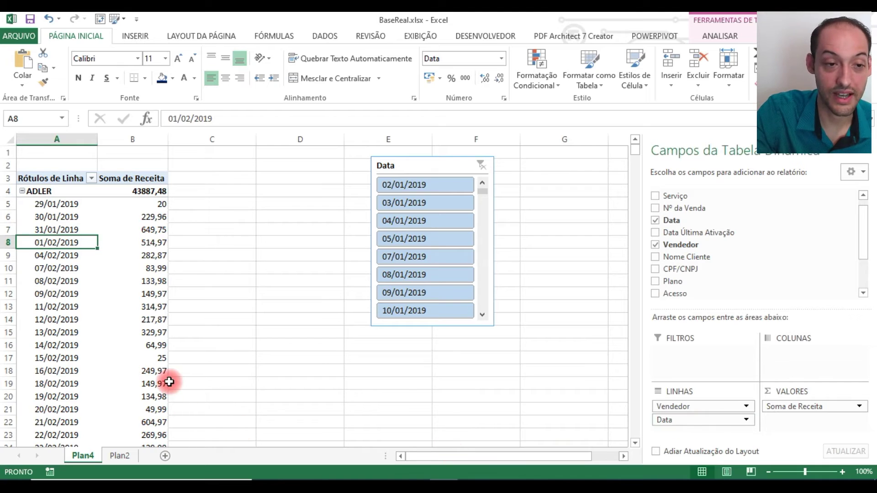
pyautogui.click(33, 198)
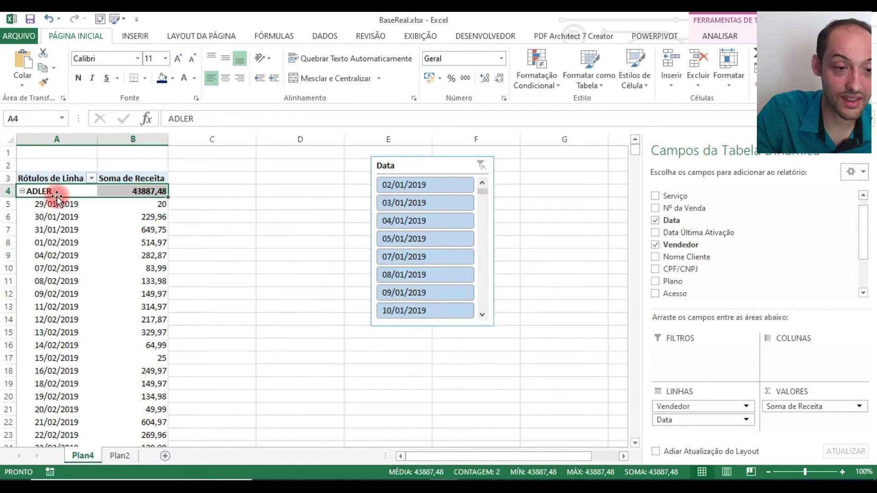
pyautogui.click(22, 191)
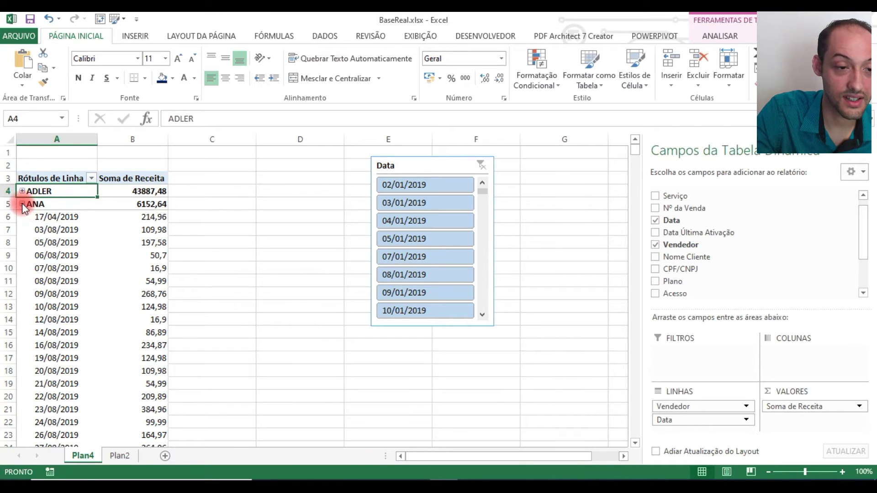
pyautogui.click(22, 204)
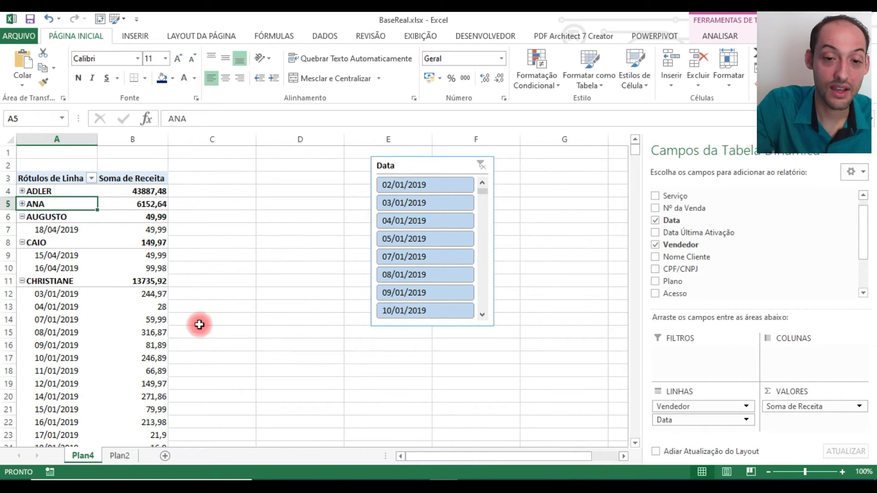
# Step: Delete the pivot table sheet Plan4 from the workbook
pyautogui.rightClick(86, 454)
pyautogui.click(122, 321)
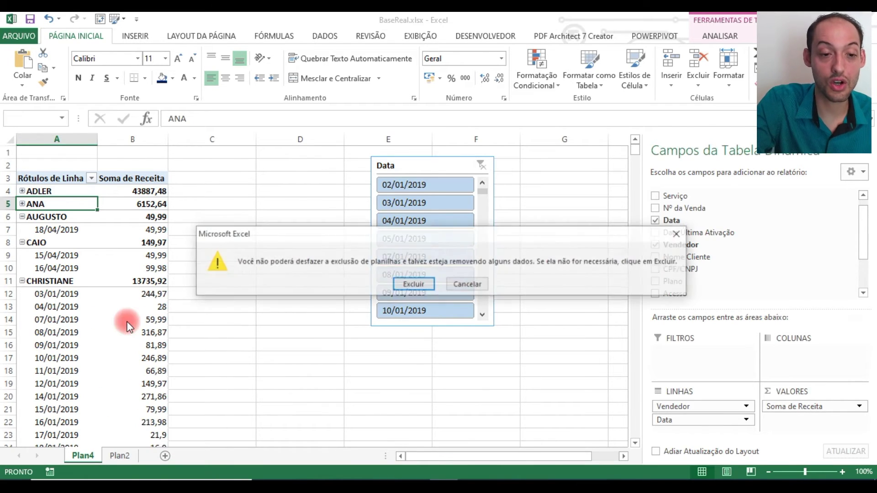
pyautogui.click(413, 285)
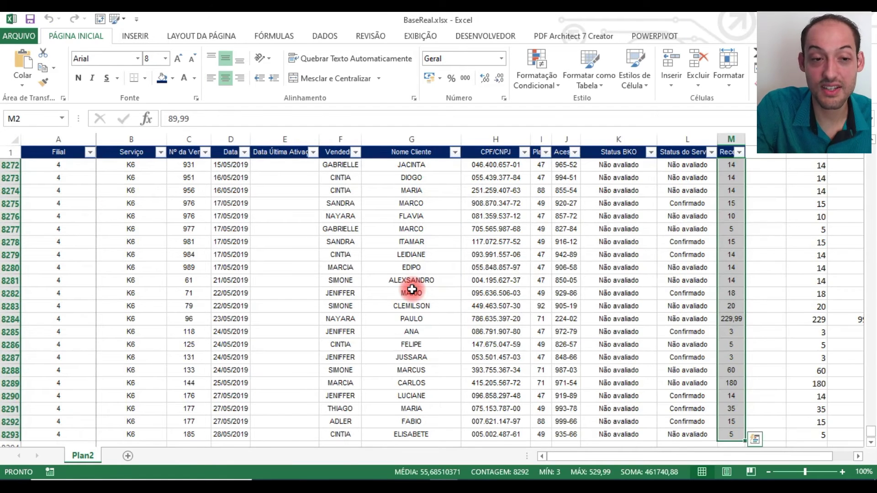
# Step: Delete the leftover helper columns beyond the Receita column on sheet Plan2
pyautogui.press('Up')
pyautogui.press('Right')
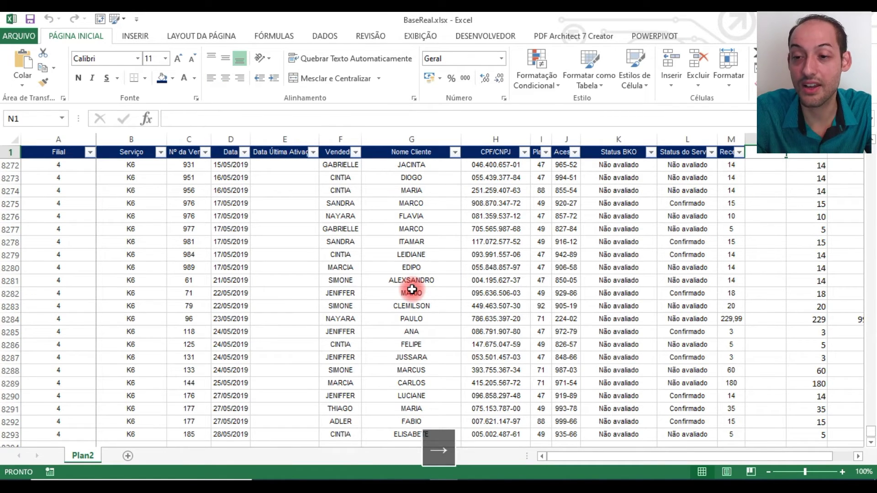
pyautogui.hotkey('ctrl', 'space')
pyautogui.hotkey('ctrl', 'shift', 'Right')
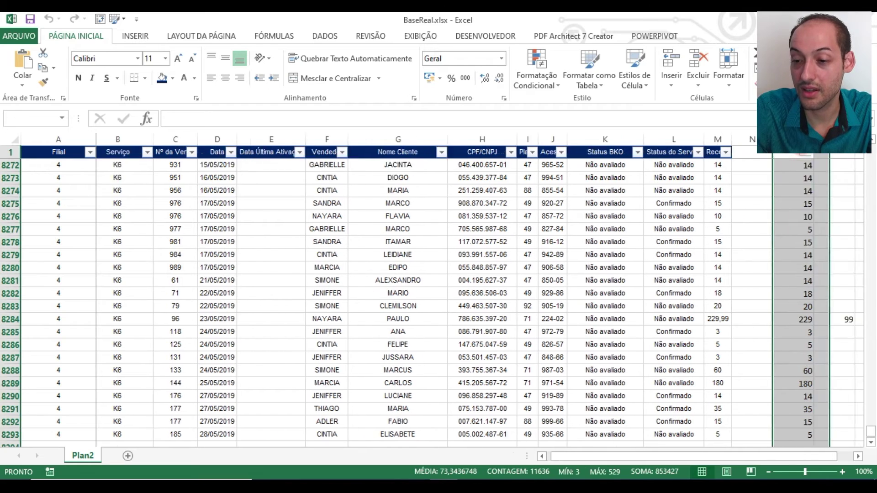
pyautogui.hotkey('ctrl', '-')
# Step: Add the column headers Mês in N1 and Ano in O1, directly after the Receita column
pyautogui.press('Left')
pyautogui.press('Right')
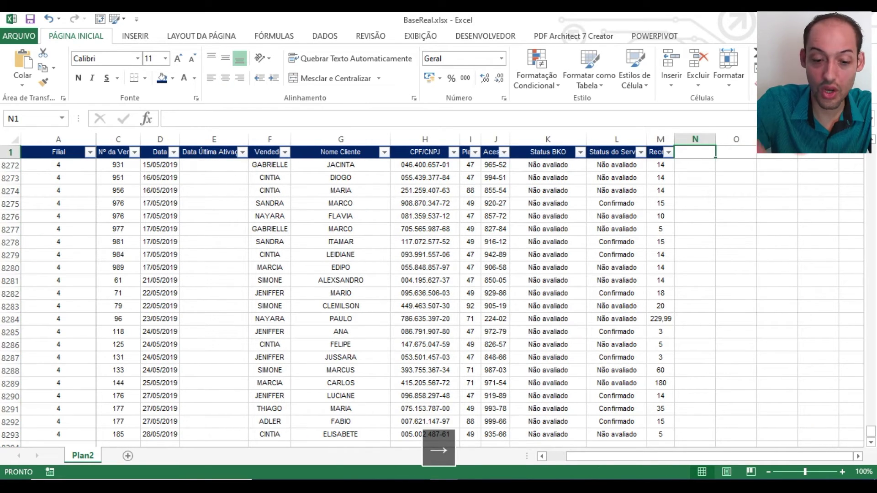
pyautogui.write('Mês')
pyautogui.press('Tab')
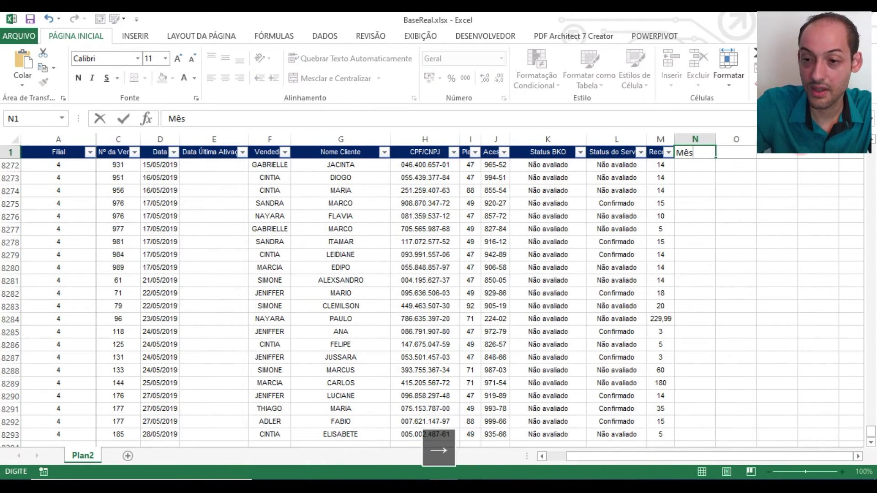
pyautogui.write('Ano')
pyautogui.press('Return')
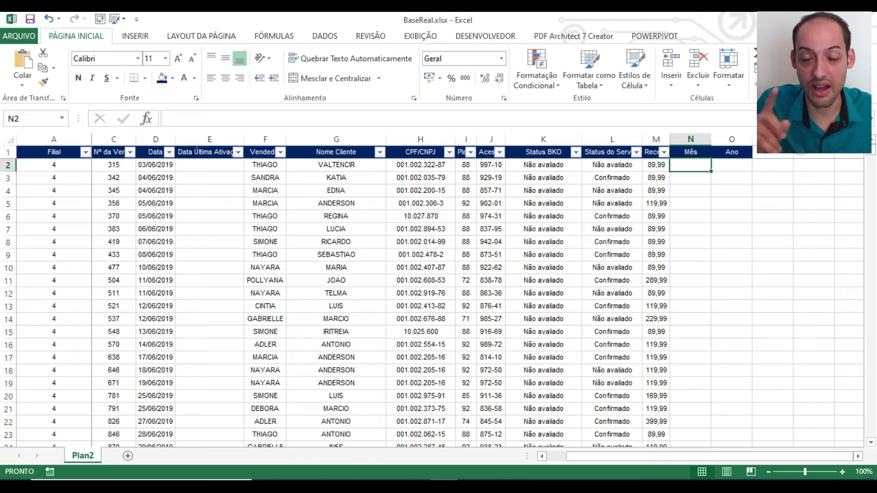
# Step: Enter the formula =TEXTO(D2;"mmmm") in N2 to derive the month name from the Data column
pyautogui.write('=text')
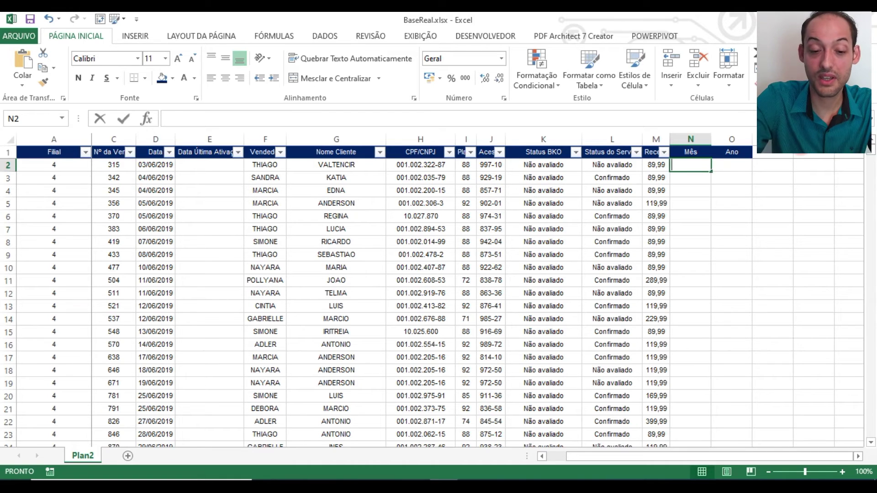
pyautogui.press('Tab')
pyautogui.press('Left')
pyautogui.press('Left')
pyautogui.press('Left')
pyautogui.press('Left')
pyautogui.press('Left')
pyautogui.press('Left')
pyautogui.press('Left')
pyautogui.press('Left')
pyautogui.press('Left')
pyautogui.press('Left')
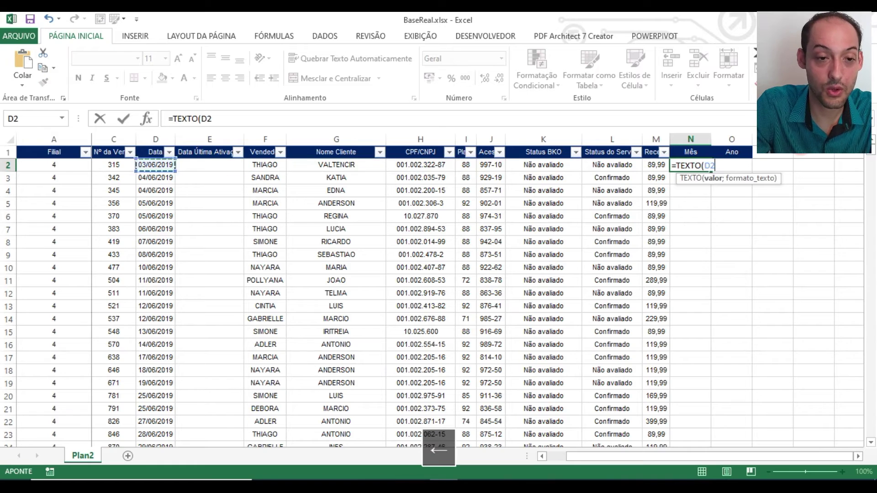
pyautogui.write(';"mmmm')
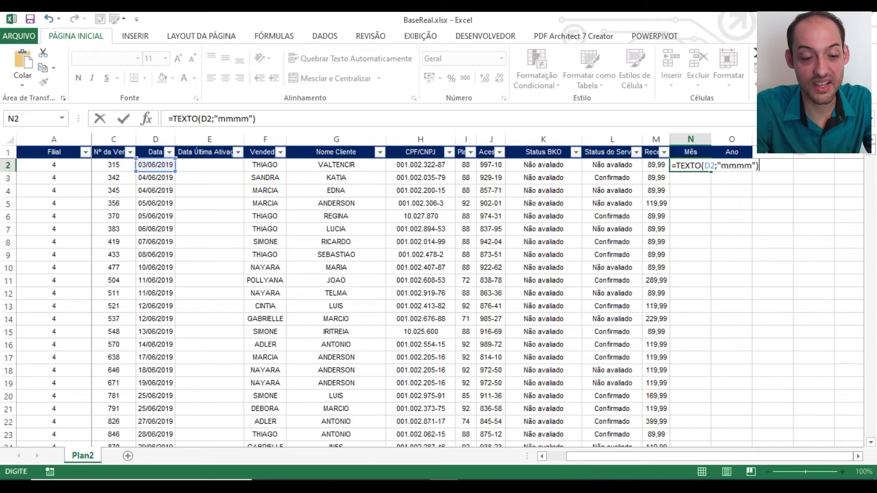
pyautogui.moveTo(664, 147); pyautogui.dragTo(720, 189)
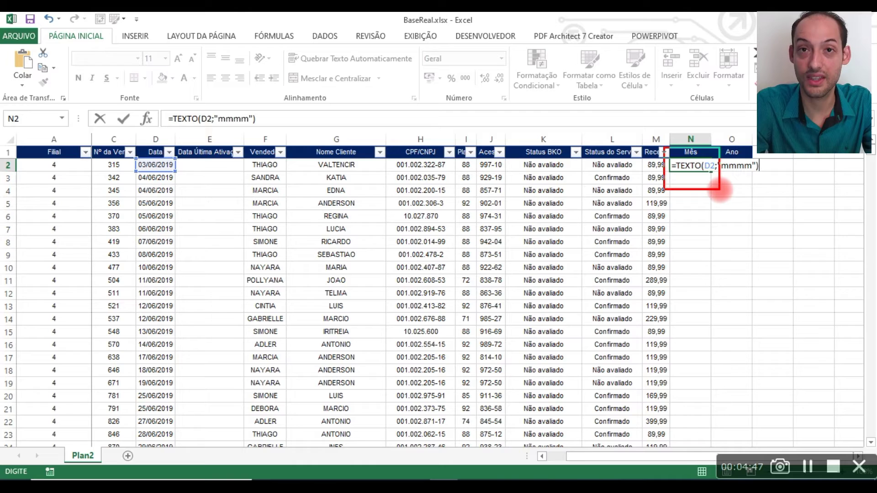
pyautogui.moveTo(720, 190); pyautogui.dragTo(772, 185)
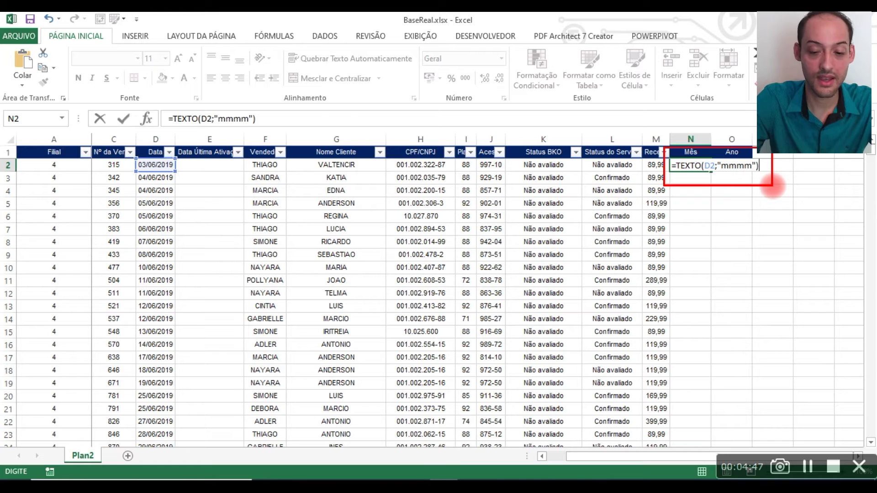
pyautogui.press('Return')
pyautogui.press('Up')
# Step: Enter the formula =TEXTO(D2;"aaaa") in O2 to derive the year from the Data column
pyautogui.press('Right')
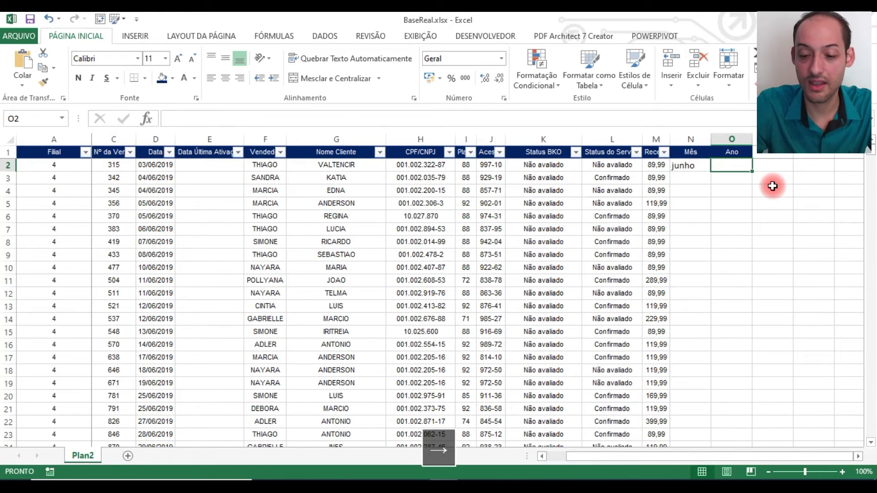
pyautogui.write('=te')
pyautogui.press('Tab')
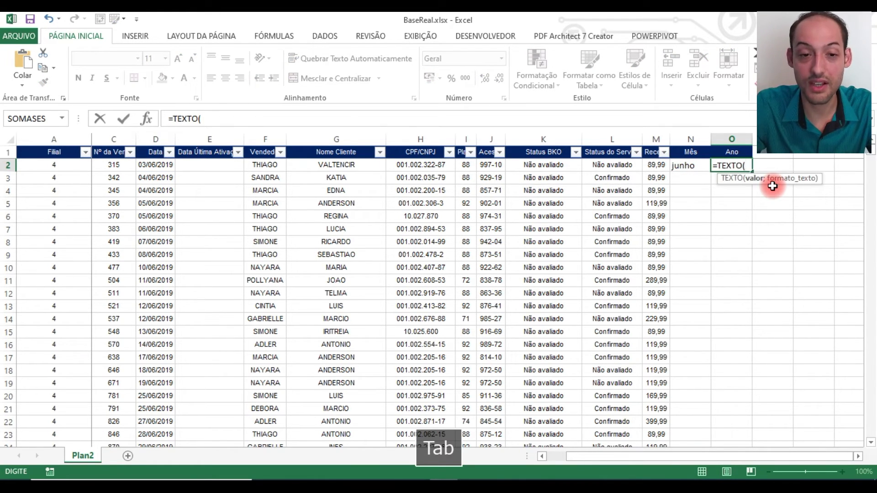
pyautogui.click(162, 162)
pyautogui.write(';"aaaa')
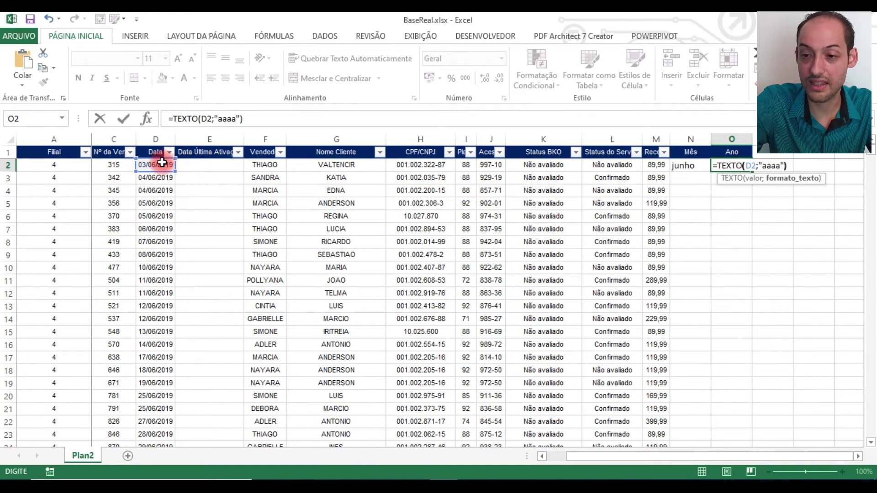
pyautogui.press('Return')
# Step: Copy the Mês and Ano formulas from N2:O2 down to the last data row, 8293, and check the bottom rows
pyautogui.press('Up')
pyautogui.press('Left')
pyautogui.hotkey('shift', 'Right')
pyautogui.hotkey('ctrl', 'c')
pyautogui.press('Left')
pyautogui.press('Right')
pyautogui.hotkey('ctrl', 'shift', 'Down')
pyautogui.hotkey('shift', 'Right')
pyautogui.hotkey('ctrl', 'v')
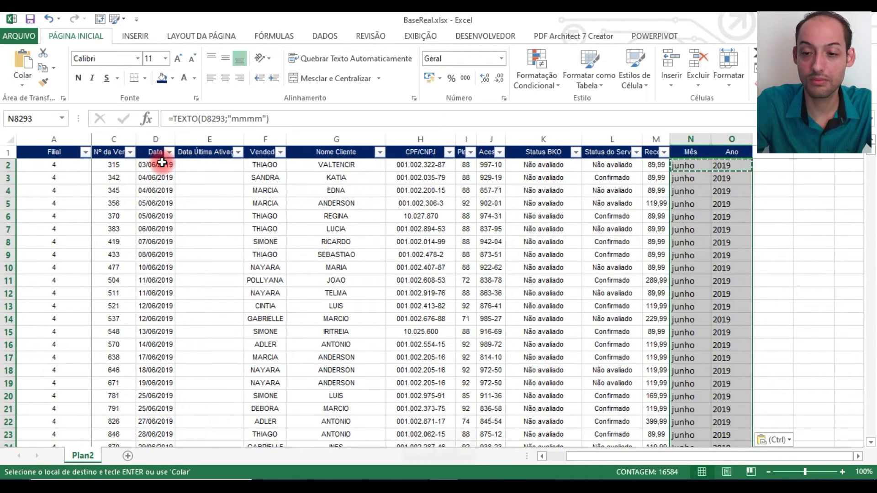
pyautogui.hotkey('ctrl', 'Down')
pyautogui.press('Up')
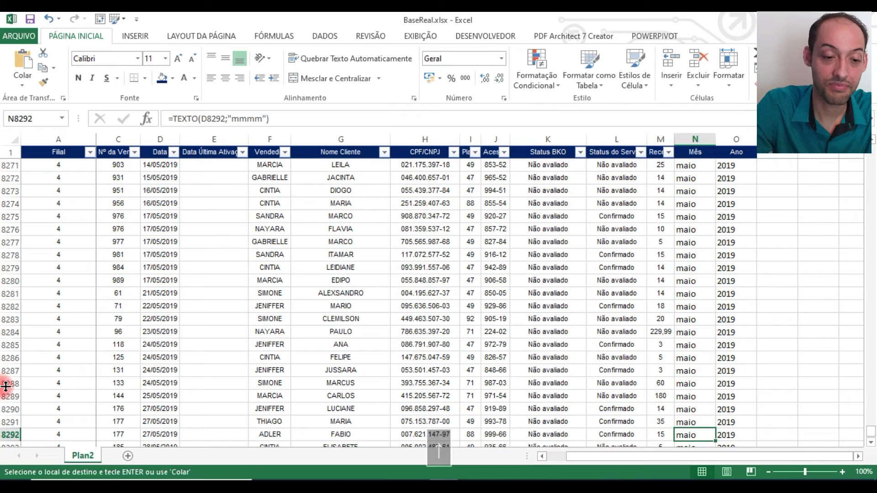
# Step: Create a pivot table on a new worksheet from the full data range Plan2!$A$1:$O$8293
pyautogui.click(47, 154)
pyautogui.hotkey('ctrl', 'shift', 'Down')
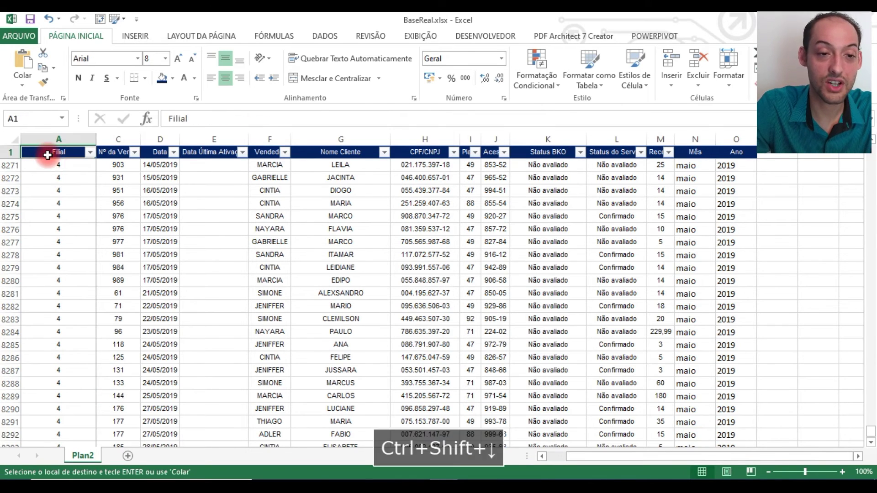
pyautogui.hotkey('ctrl', 'shift', 'Right')
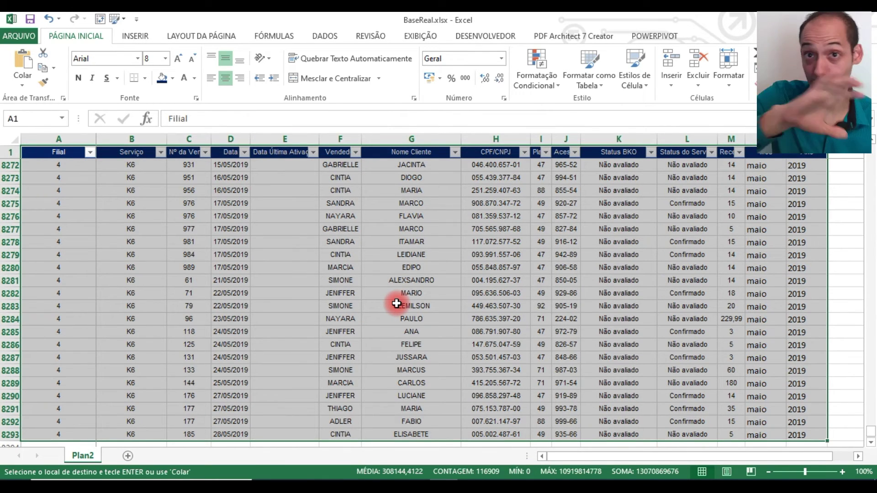
pyautogui.click(138, 38)
pyautogui.click(15, 69)
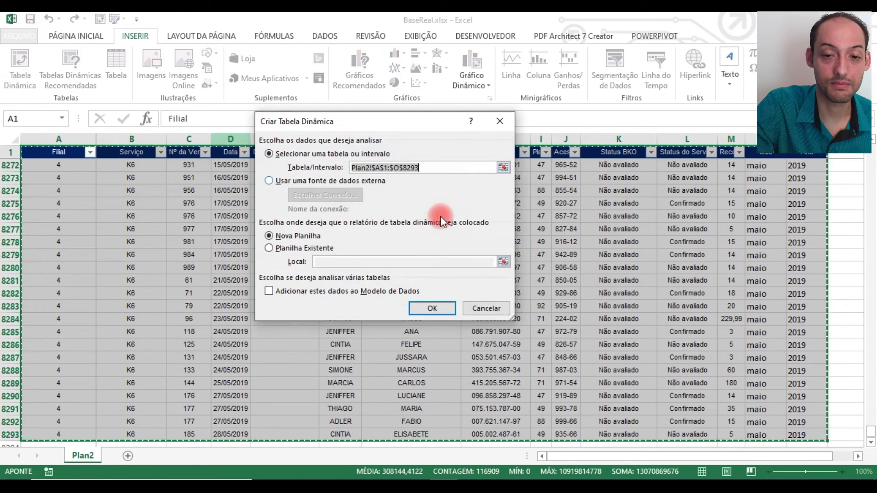
pyautogui.click(439, 304)
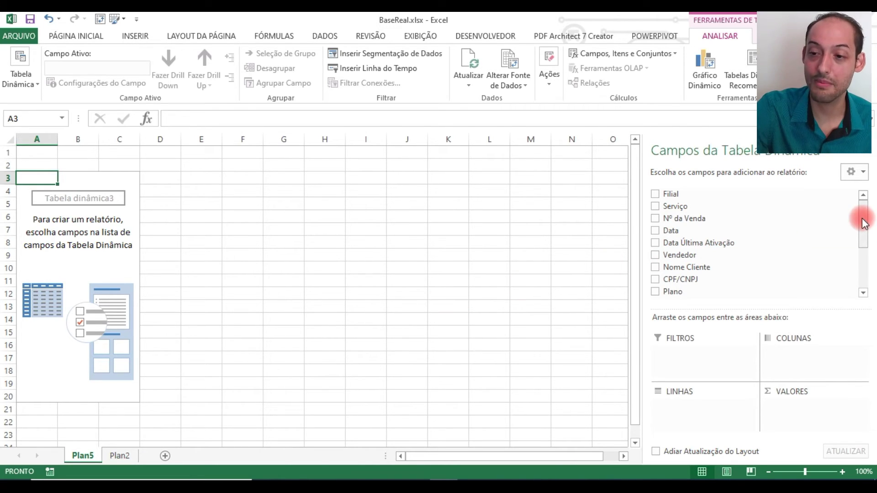
# Step: Add Receita as a summed value and Vendedor as the row field of the new pivot table
pyautogui.moveTo(865, 223); pyautogui.dragTo(862, 279)
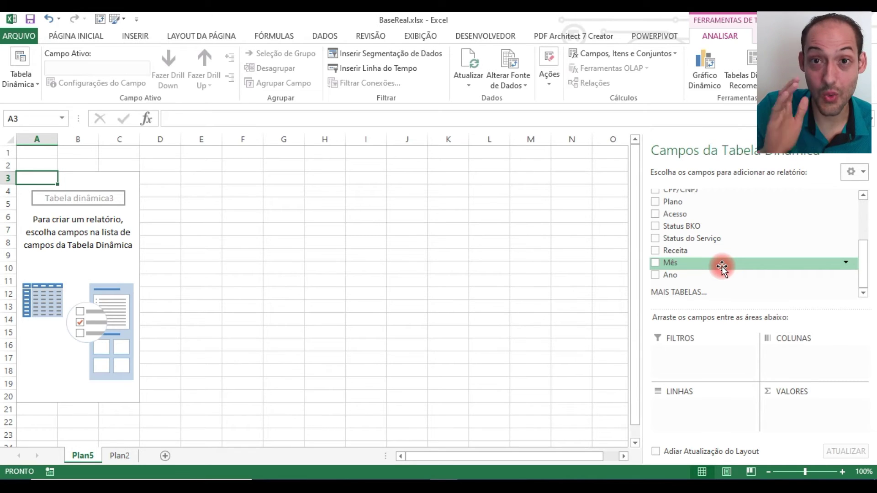
pyautogui.moveTo(863, 252); pyautogui.dragTo(862, 213)
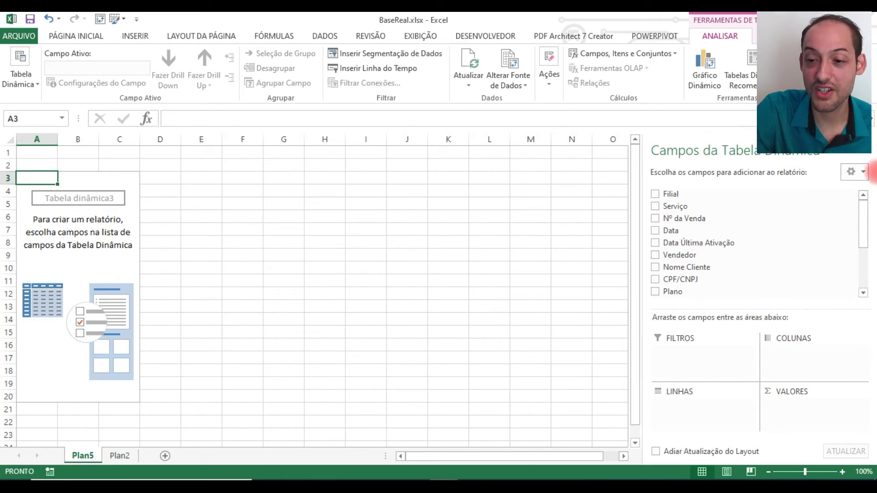
pyautogui.moveTo(861, 211); pyautogui.dragTo(867, 261)
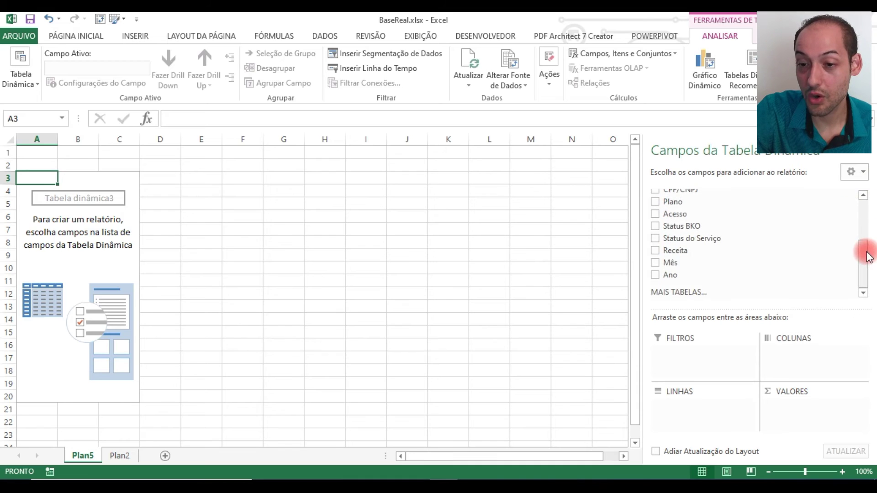
pyautogui.click(656, 251)
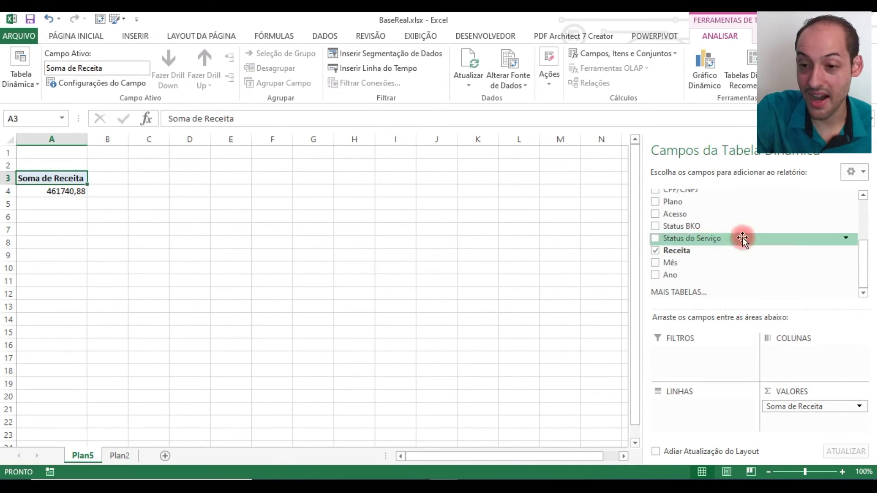
pyautogui.moveTo(863, 276); pyautogui.dragTo(867, 247)
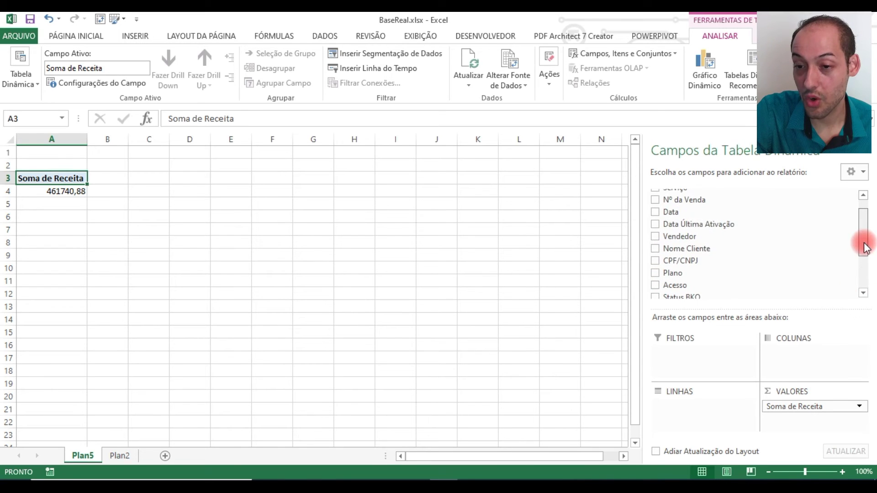
pyautogui.click(655, 237)
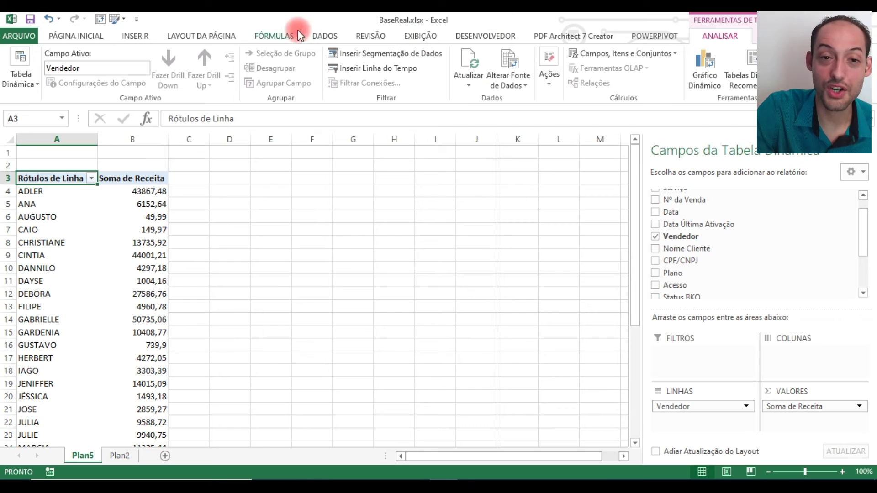
# Step: Insert slicers for the Mês, Ano and Data fields of the pivot table
pyautogui.click(120, 243)
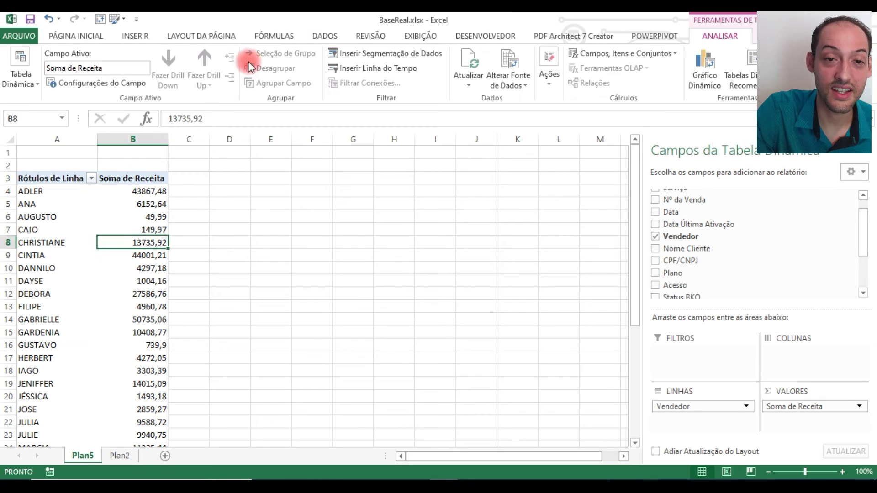
pyautogui.click(144, 35)
pyautogui.click(626, 70)
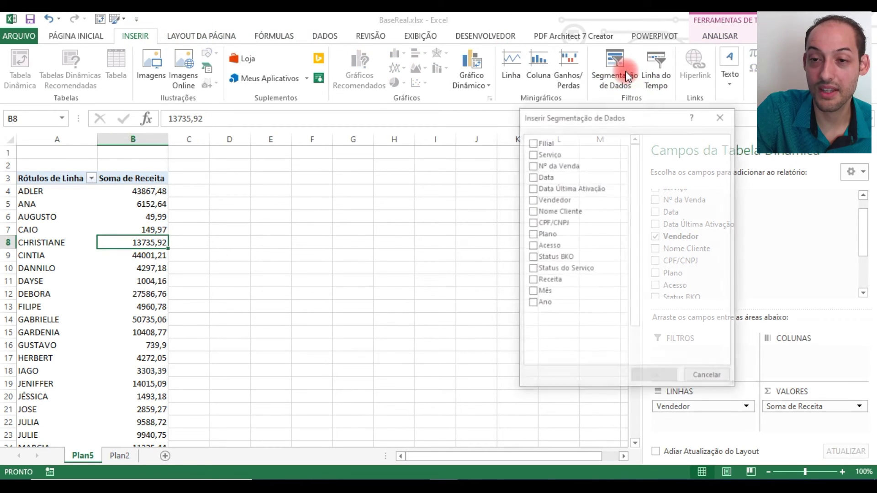
pyautogui.click(533, 292)
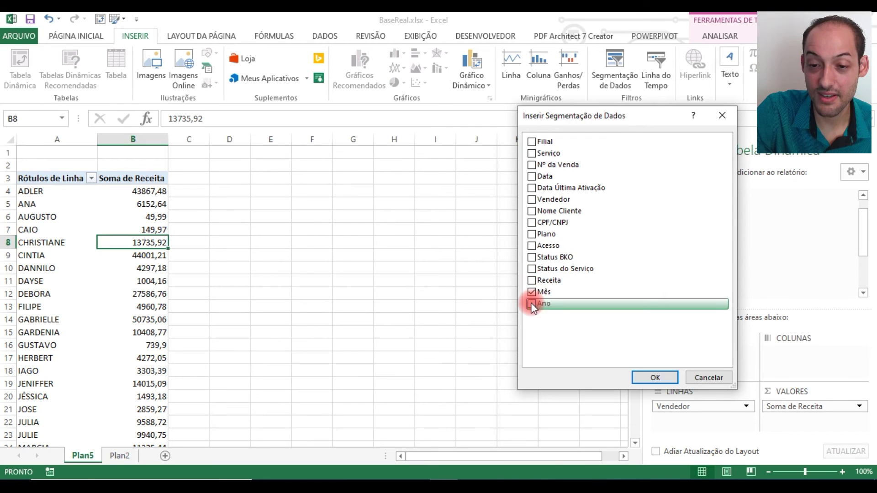
pyautogui.click(531, 178)
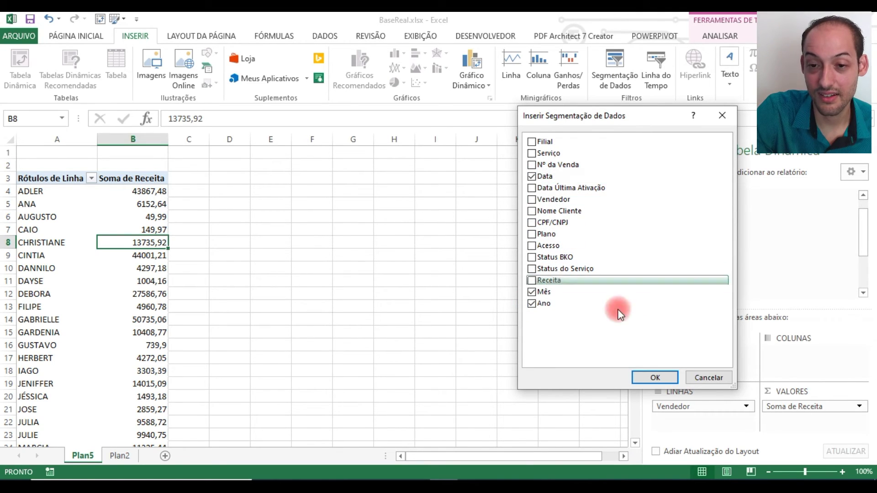
pyautogui.click(647, 372)
# Step: Arrange the Data, Mês and Ano slicers side by side next to the pivot table, in that order
pyautogui.moveTo(350, 250); pyautogui.dragTo(549, 166)
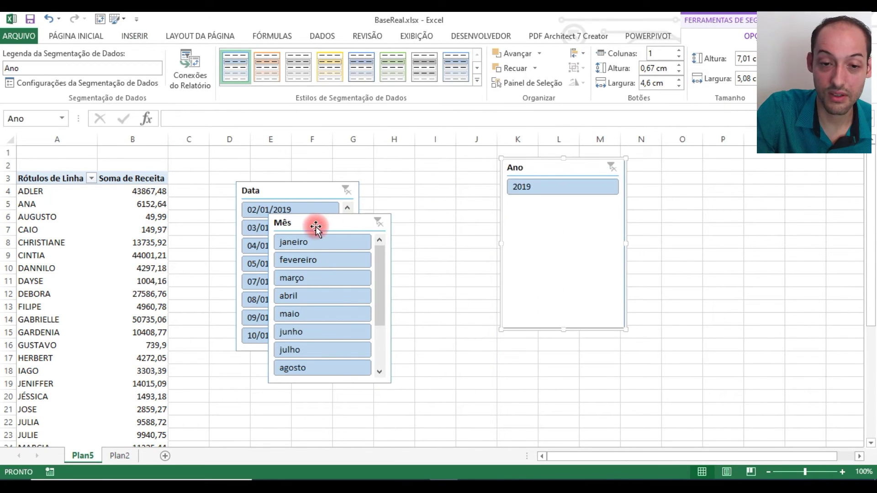
pyautogui.moveTo(309, 227); pyautogui.dragTo(411, 170)
pyautogui.click(299, 190)
pyautogui.moveTo(299, 190); pyautogui.dragTo(268, 164)
pyautogui.moveTo(423, 169); pyautogui.dragTo(393, 166)
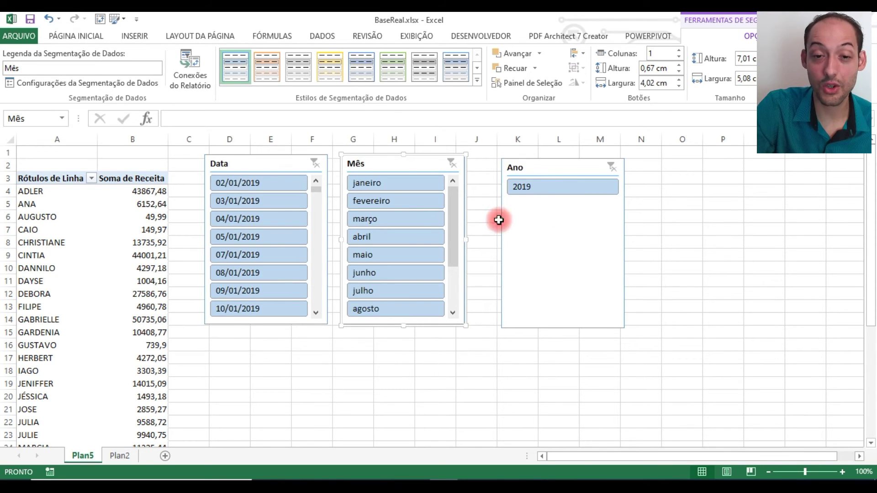
# Step: Filter the Mês slicer to março and set the Data slicer to hide items with no data
pyautogui.click(403, 218)
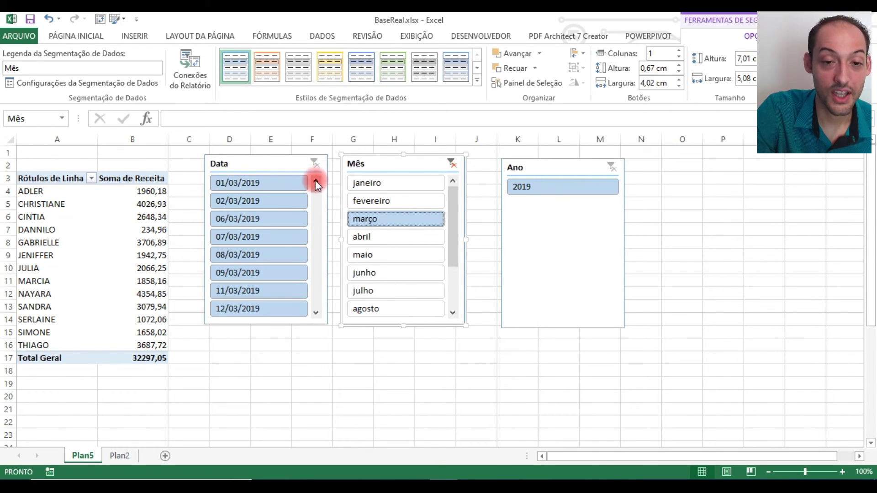
pyautogui.moveTo(317, 190)
pyautogui.mouseDown()
pyautogui.moveTo(317, 286)
pyautogui.moveTo(308, 206)
pyautogui.moveTo(313, 256)
pyautogui.mouseUp()
pyautogui.click(255, 166)
pyautogui.rightClick(256, 166)
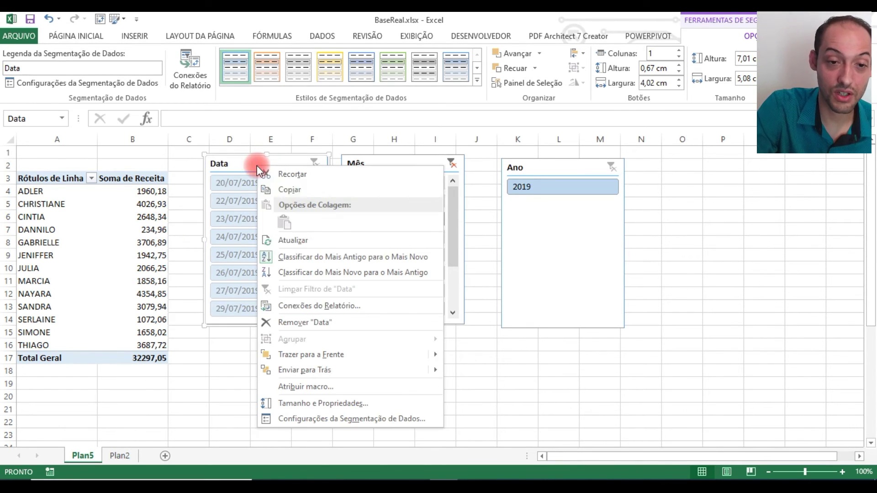
pyautogui.click(341, 415)
pyautogui.click(393, 409)
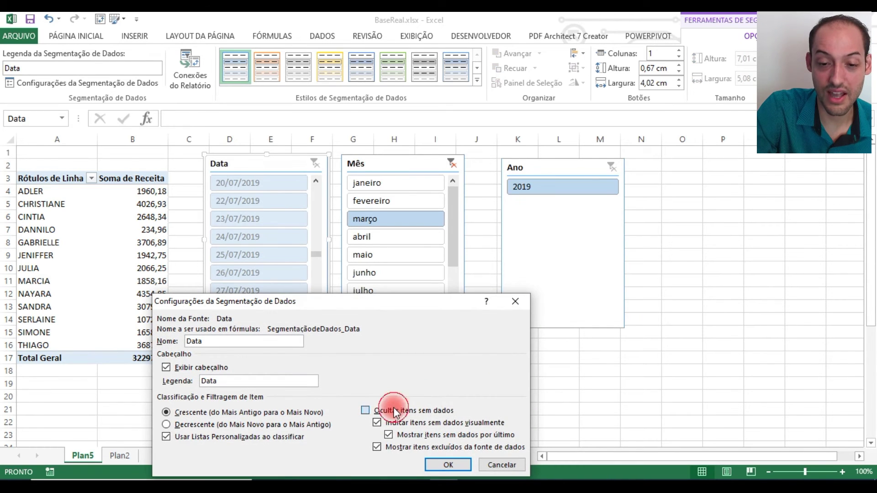
pyautogui.click(440, 468)
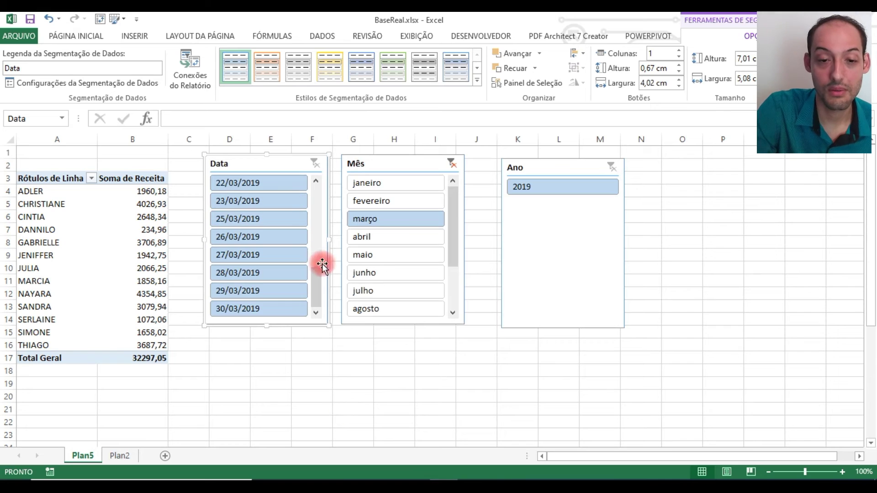
# Step: Clear the Mês slicer's filter and filter the Data slicer to 04/01/2019
pyautogui.moveTo(318, 292); pyautogui.dragTo(299, 181)
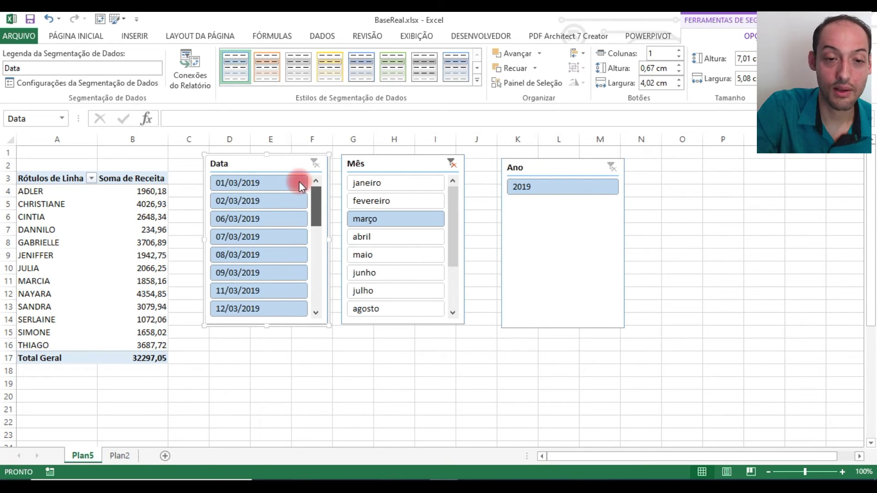
pyautogui.click(450, 163)
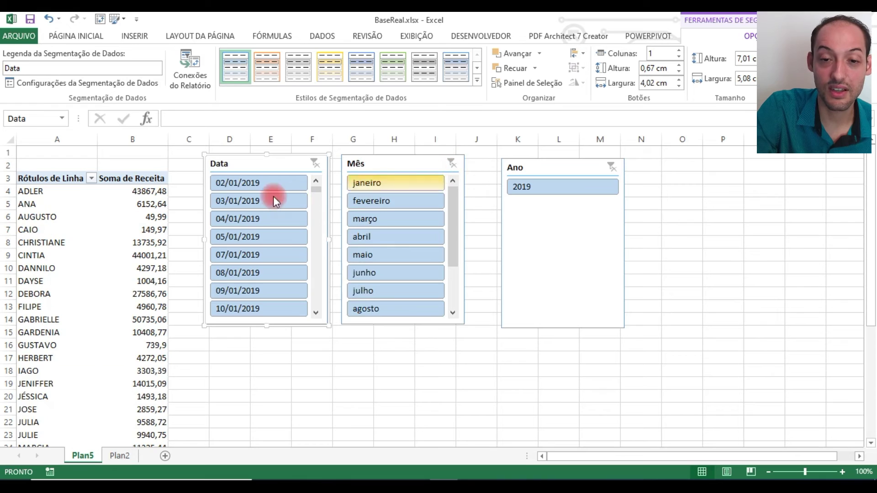
pyautogui.click(236, 218)
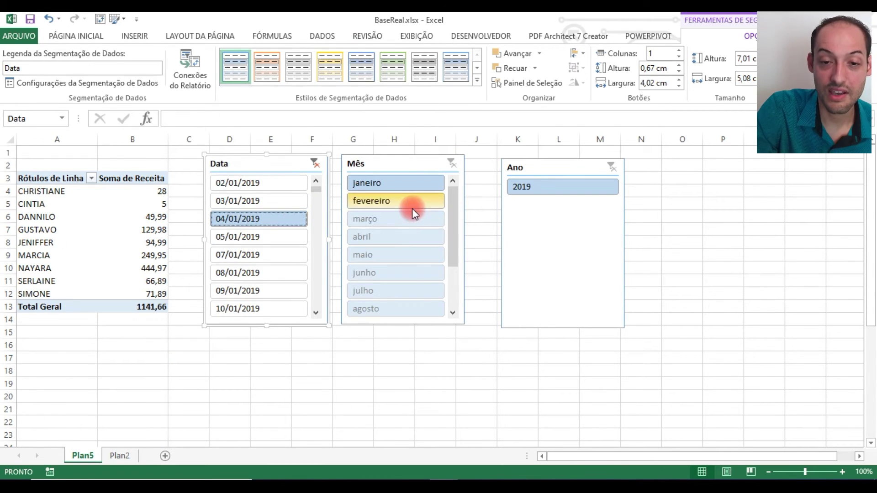
# Step: Set the Mês slicer to hide items with no data
pyautogui.rightClick(406, 156)
pyautogui.click(379, 167)
pyautogui.rightClick(379, 166)
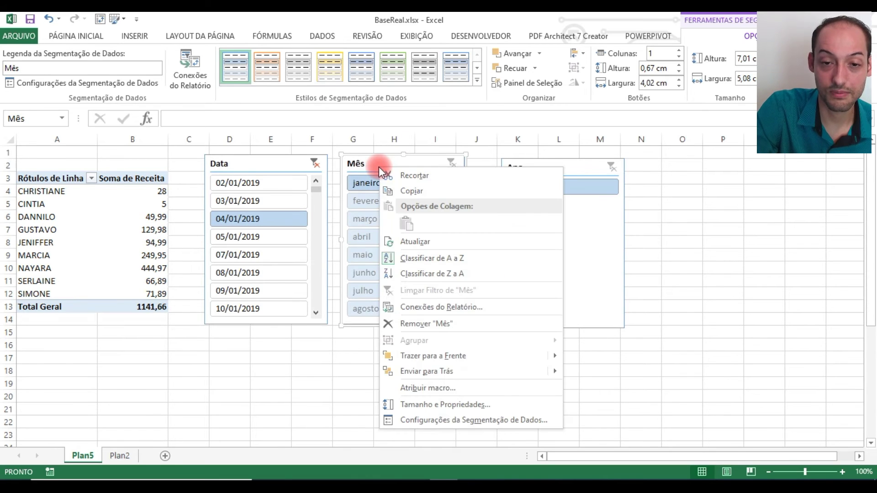
pyautogui.click(469, 420)
pyautogui.click(525, 409)
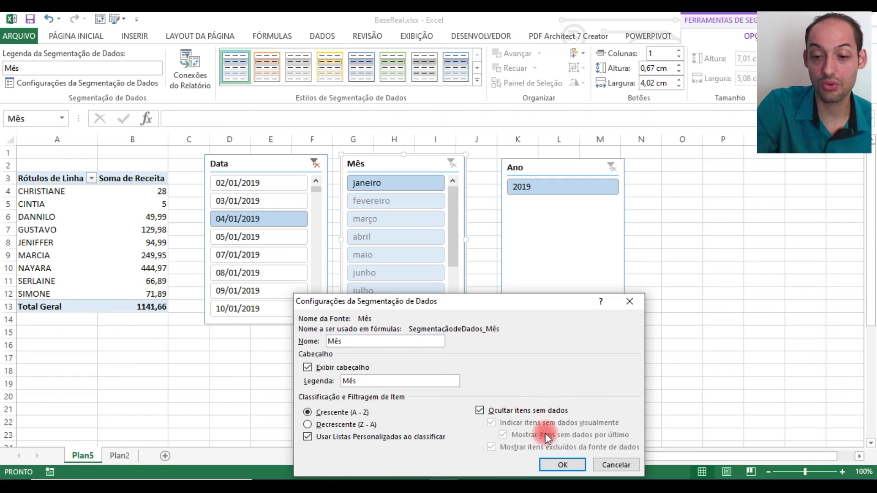
pyautogui.click(554, 461)
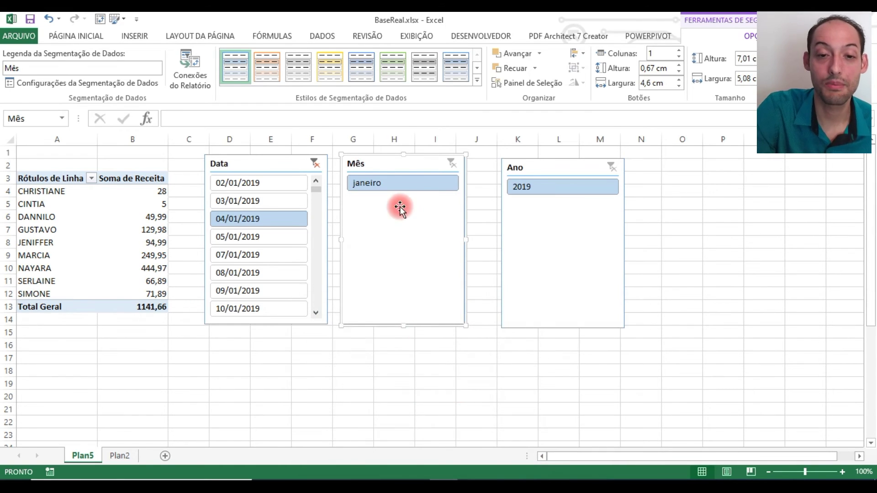
# Step: Clear the Data slicer's filter and check the Mês and Ano columns of the source data on Plan2
pyautogui.click(314, 164)
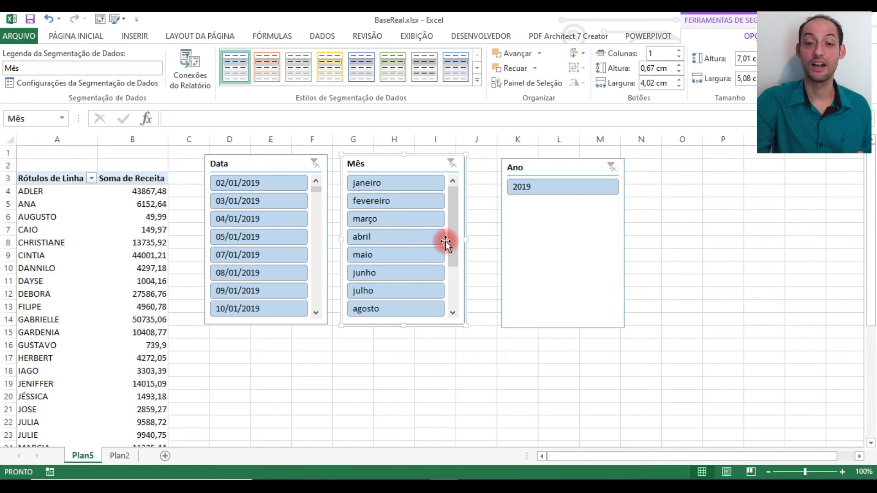
pyautogui.moveTo(454, 240); pyautogui.dragTo(455, 292)
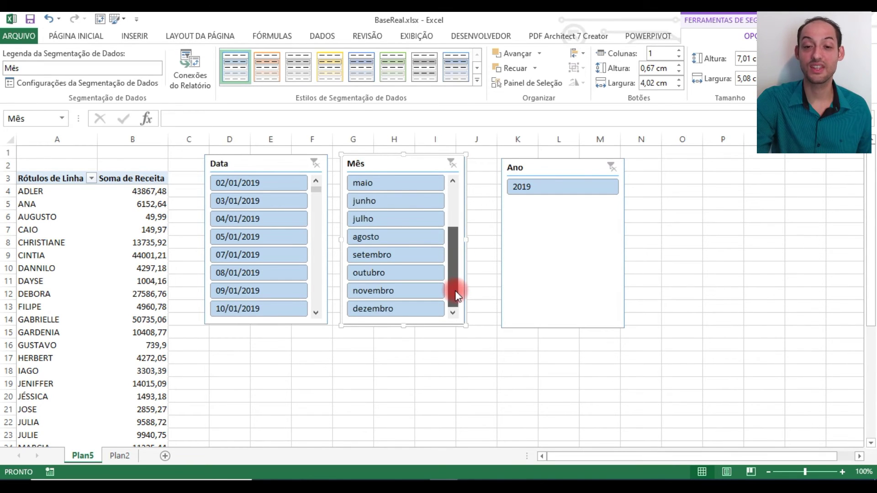
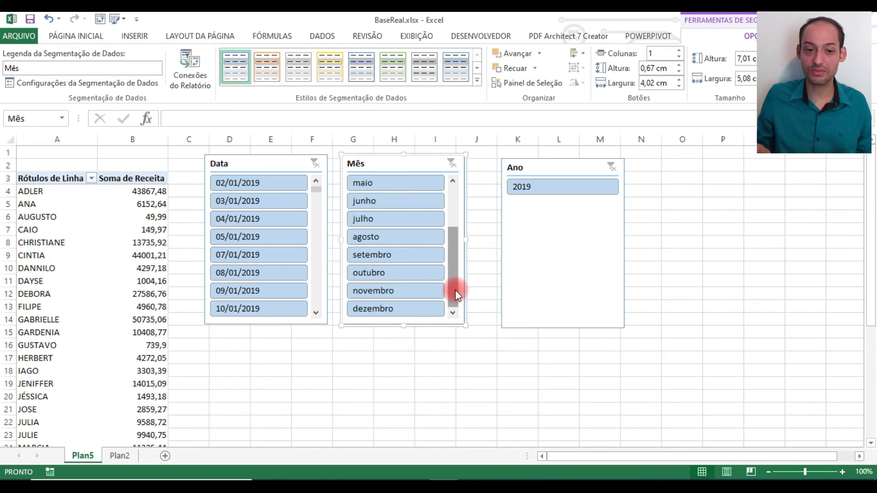
pyautogui.click(122, 454)
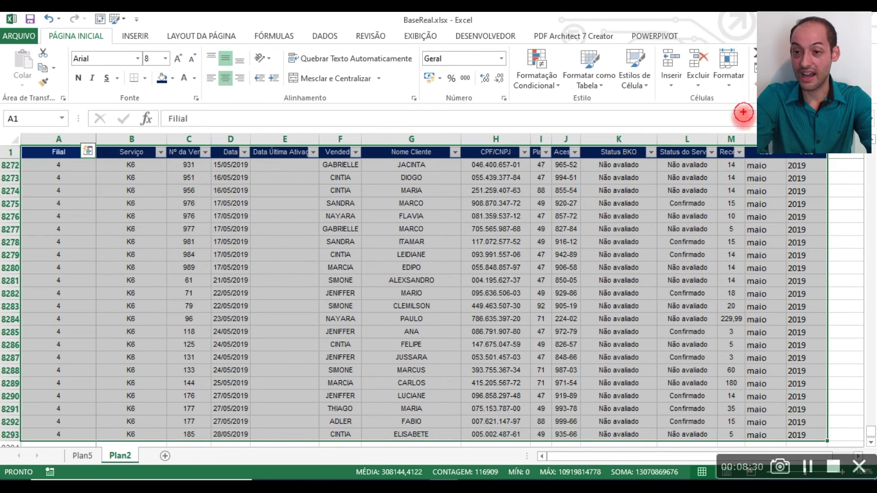
pyautogui.moveTo(743, 112); pyautogui.dragTo(836, 225)
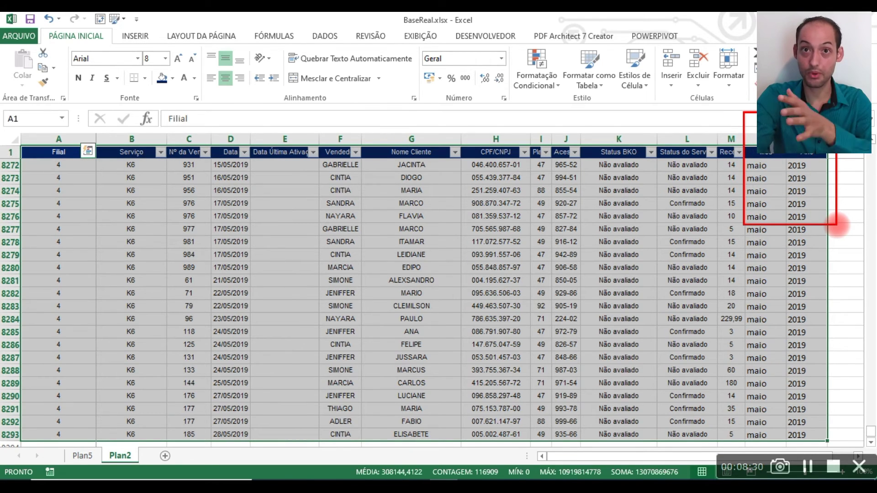
pyautogui.press('Escape')
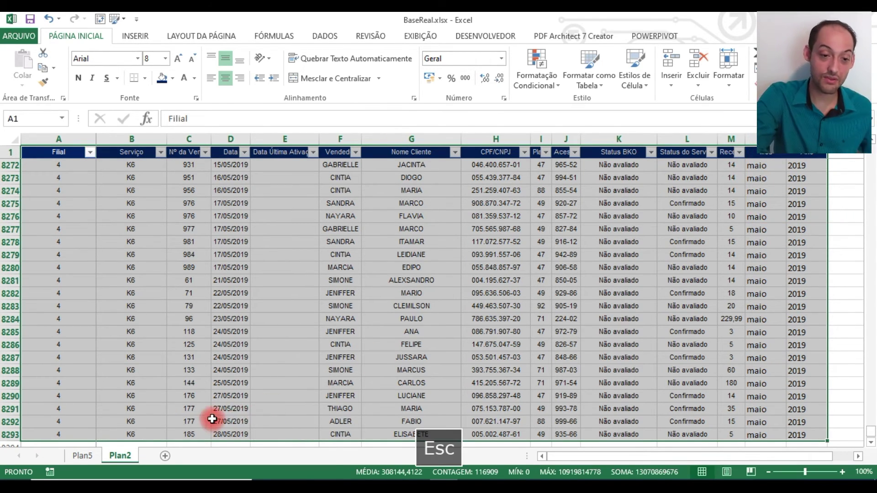
pyautogui.click(80, 458)
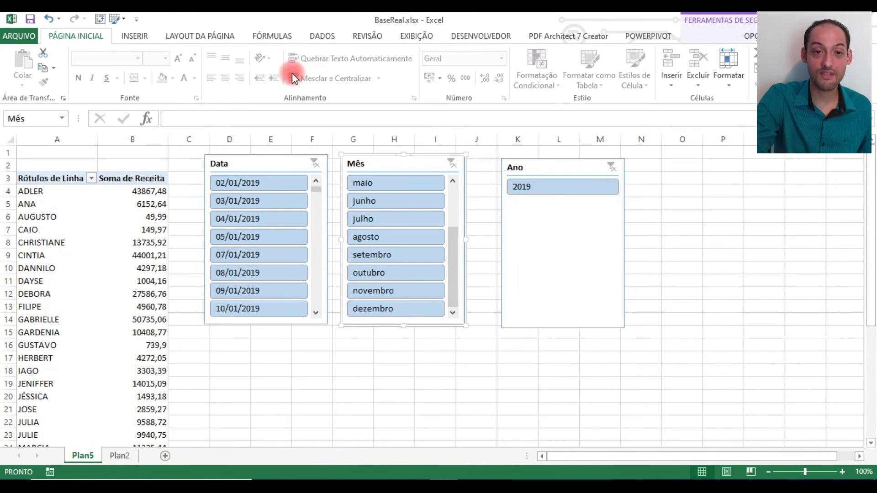
# Step: Filter the Mês slicer to dezembro and the Data slicer to 31/12/2019
pyautogui.click(322, 37)
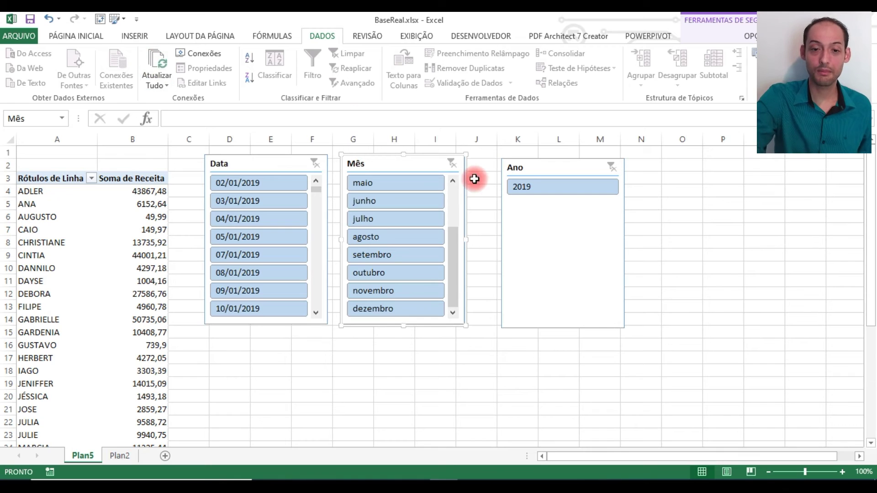
pyautogui.click(409, 312)
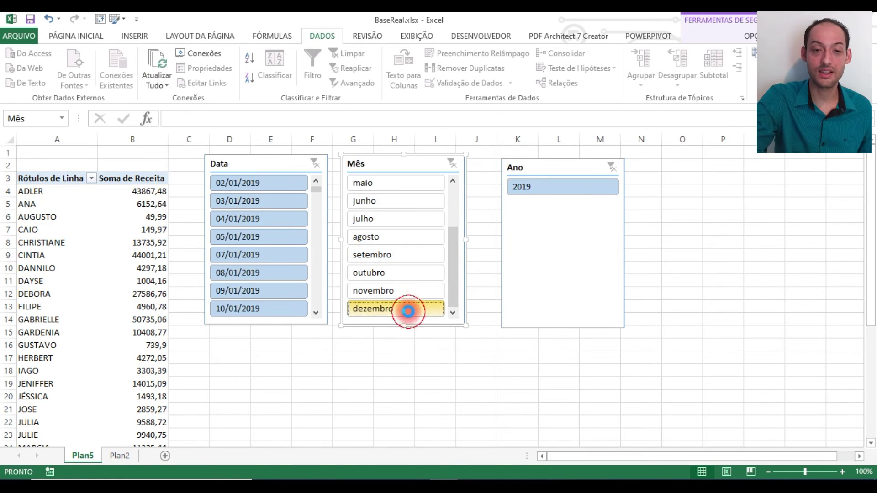
pyautogui.click(317, 212)
pyautogui.click(325, 291)
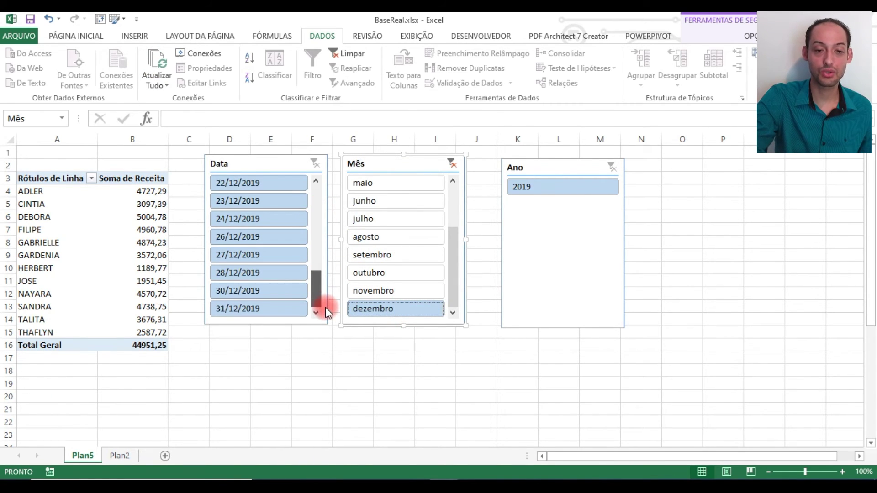
pyautogui.click(271, 311)
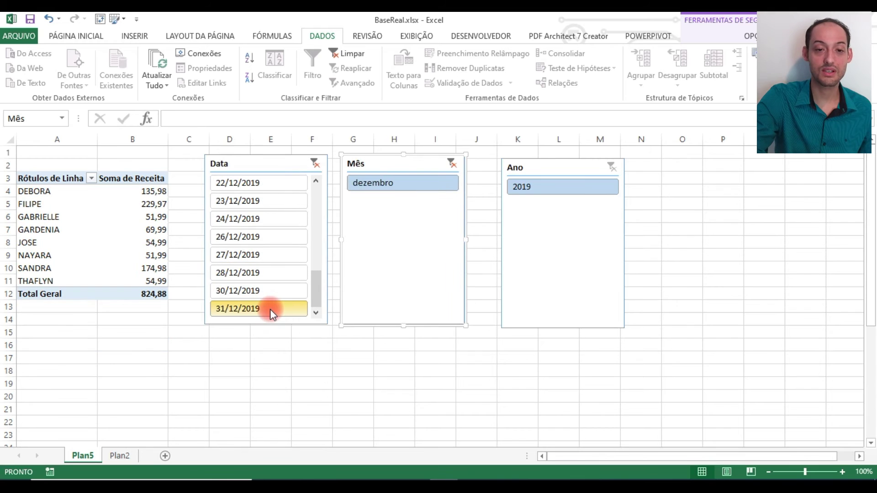
# Step: Copy the whole filtered pivot table on Plan5, from its header row down to the Total Geral row
pyautogui.click(142, 293)
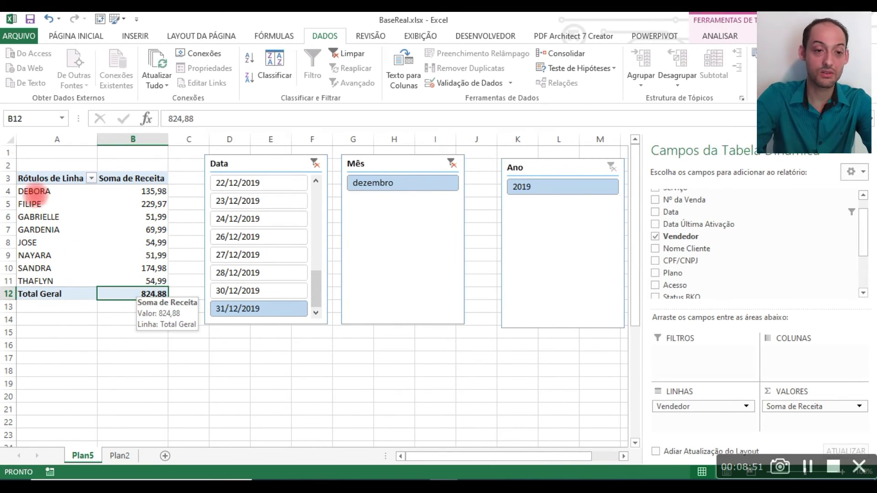
pyautogui.moveTo(12, 156); pyautogui.dragTo(169, 322)
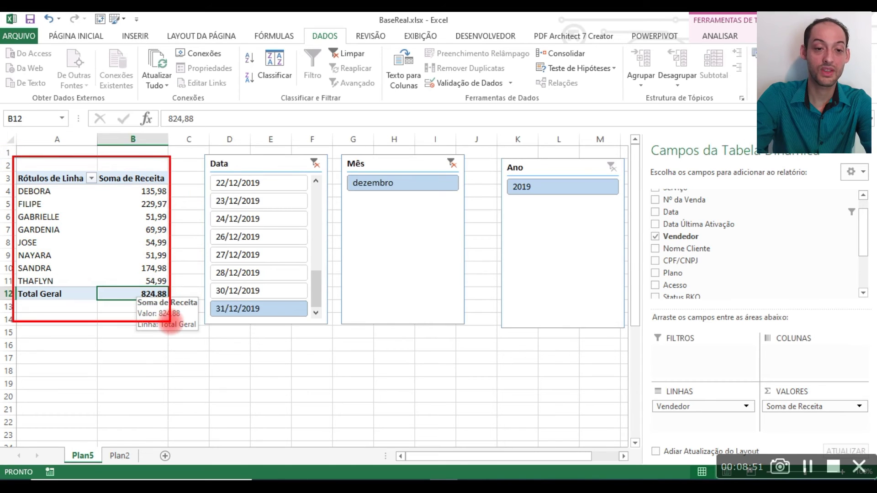
pyautogui.press('Escape')
pyautogui.hotkey('ctrl', 'Up')
pyautogui.hotkey('ctrl', 'Left')
pyautogui.hotkey('ctrl', 'shift', 'Down')
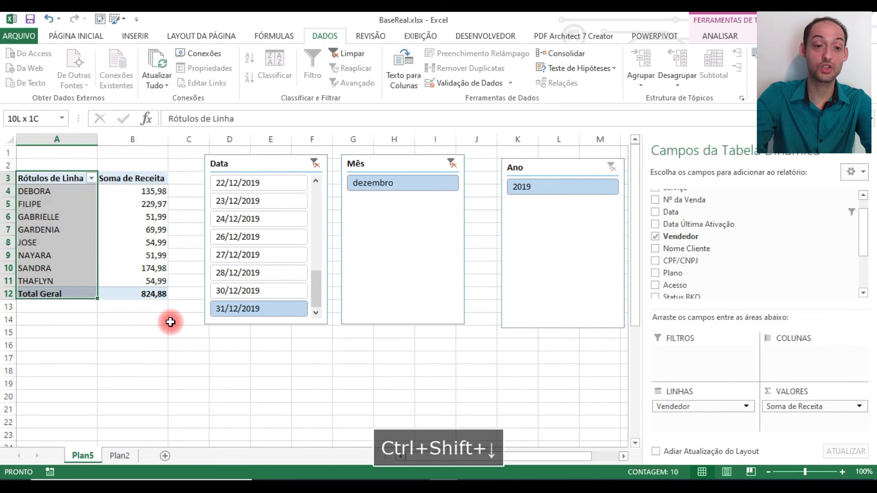
pyautogui.hotkey('ctrl', 'shift', 'Right')
pyautogui.hotkey('ctrl', 'c')
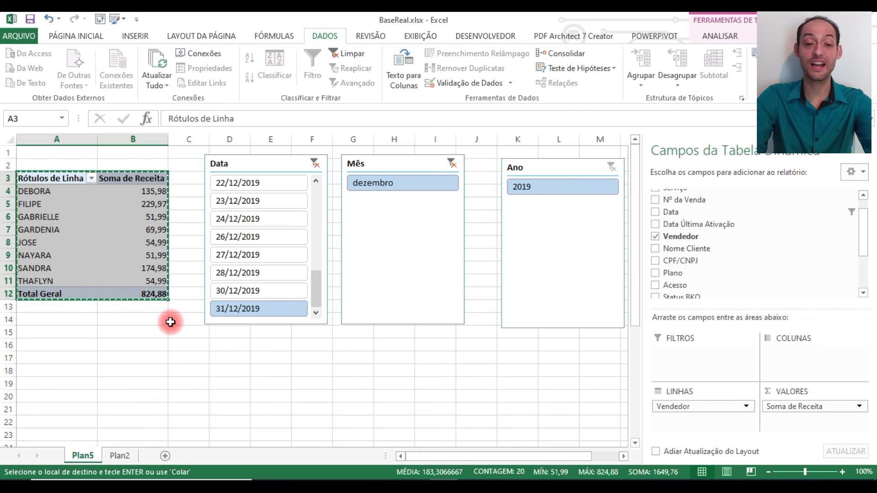
# Step: Add a new sheet and paste the copied pivot table at cell B4 as plain values
pyautogui.click(165, 456)
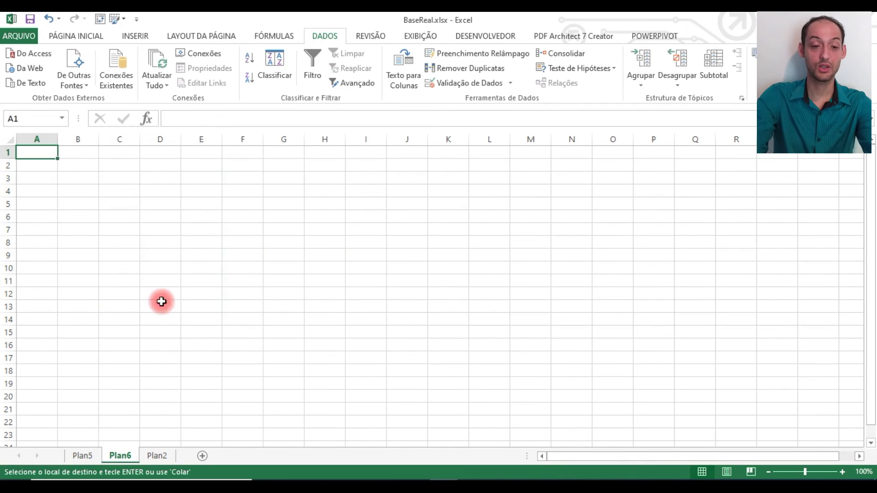
pyautogui.press('Down')
pyautogui.press('Down')
pyautogui.press('Down')
pyautogui.press('Right')
pyautogui.hotkey('ctrl', 'v')
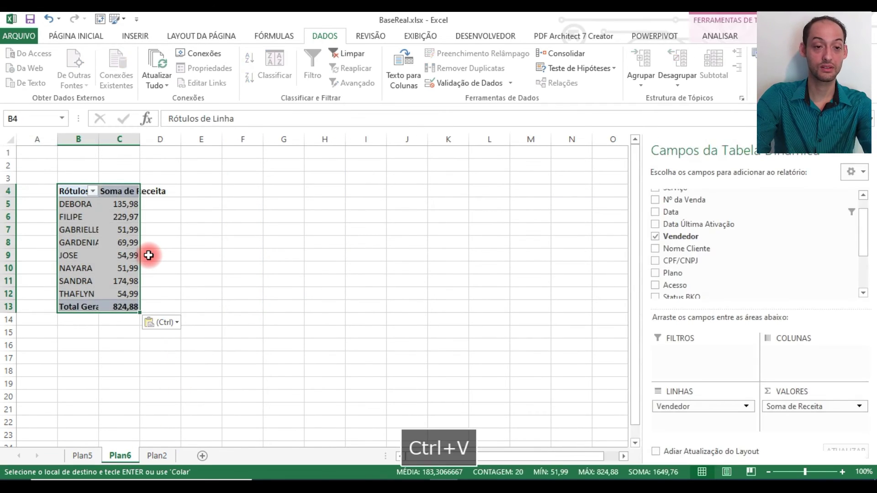
pyautogui.press('alt')
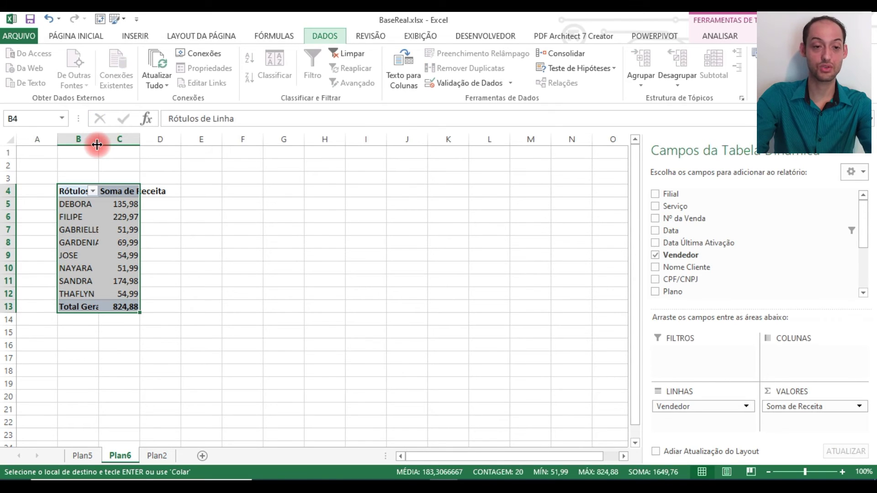
pyautogui.press('c')
# Step: Fit the widths of columns B and C to their contents and hide the sheet's gridlines
pyautogui.moveTo(97, 144); pyautogui.dragTo(135, 142)
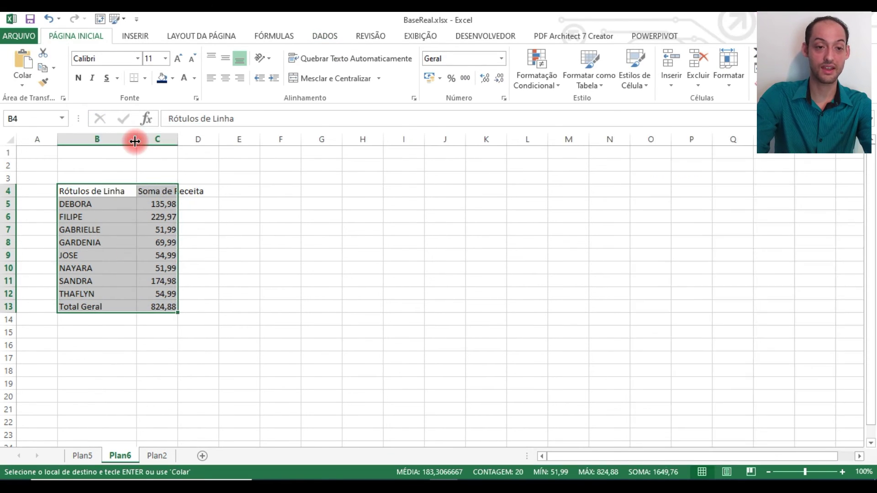
pyautogui.doubleClick(178, 140)
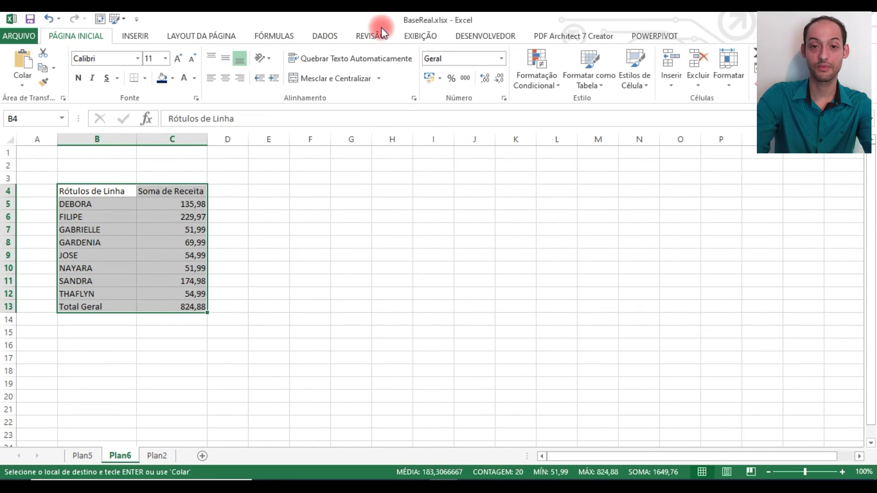
pyautogui.click(421, 34)
pyautogui.click(232, 84)
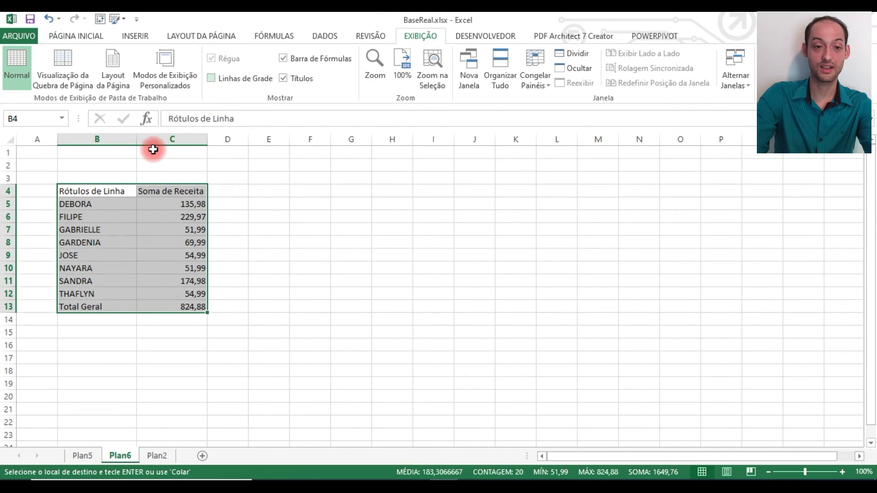
# Step: Insert an orange WordArt title reading "Relatório de Vendas" on the new sheet
pyautogui.click(138, 37)
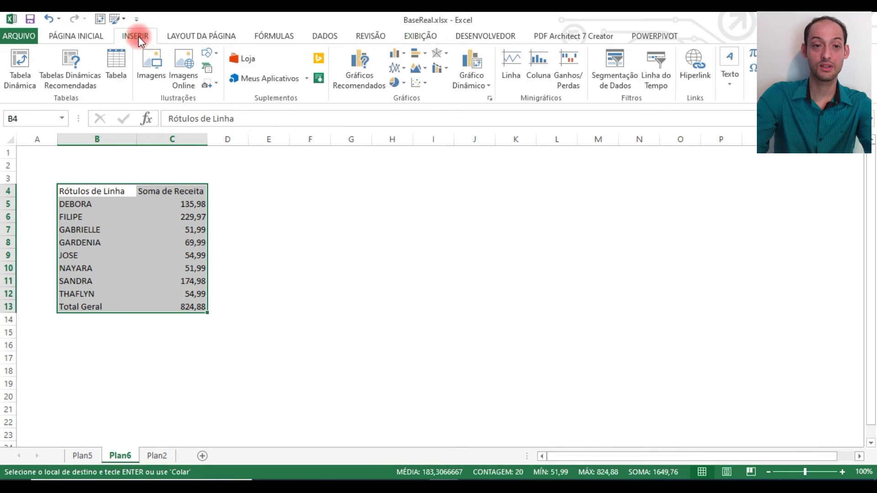
pyautogui.click(727, 60)
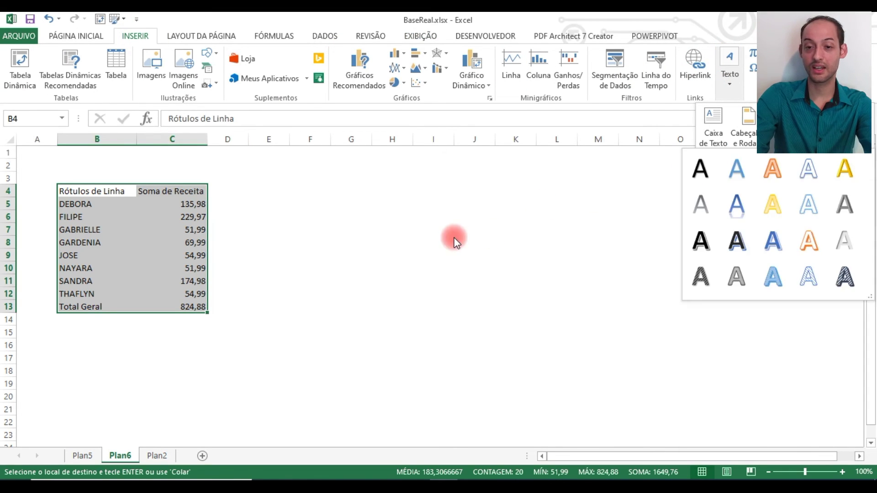
pyautogui.click(767, 172)
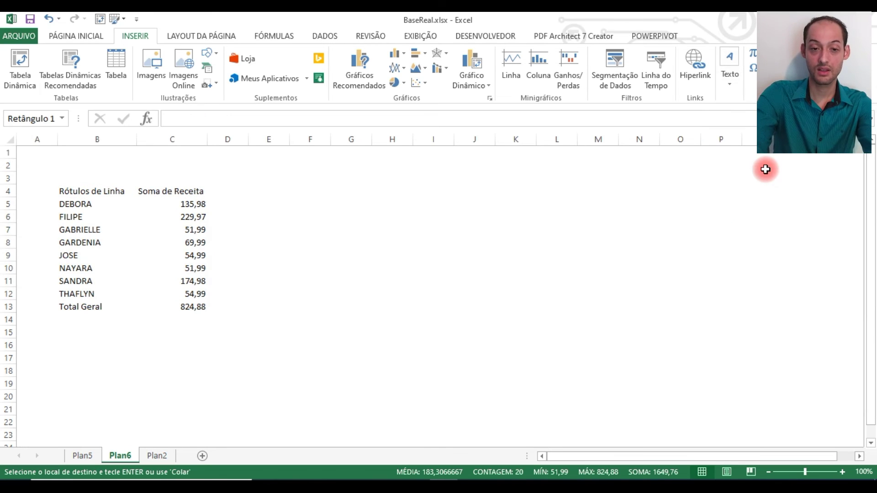
pyautogui.write('Relat')
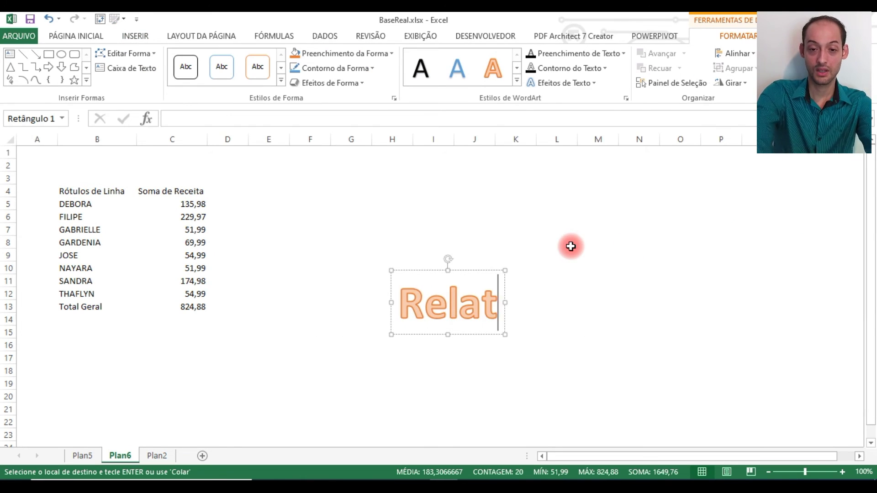
pyautogui.write('óri')
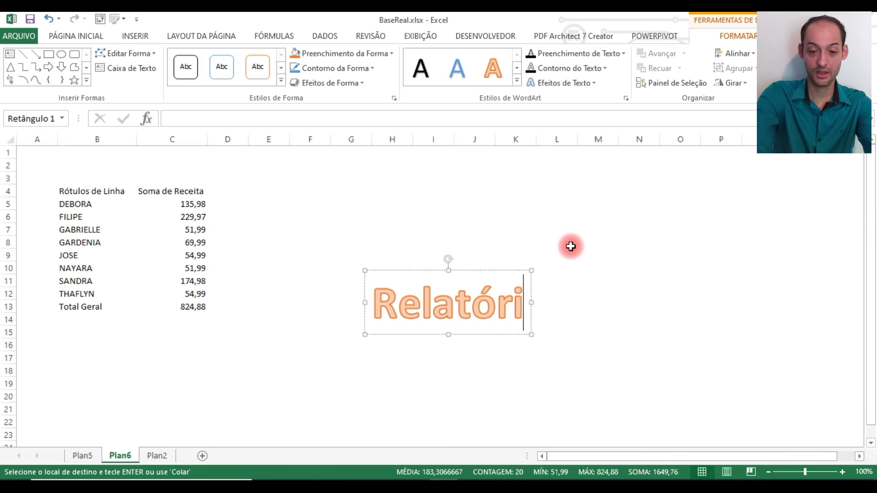
pyautogui.write('o de Vendas')
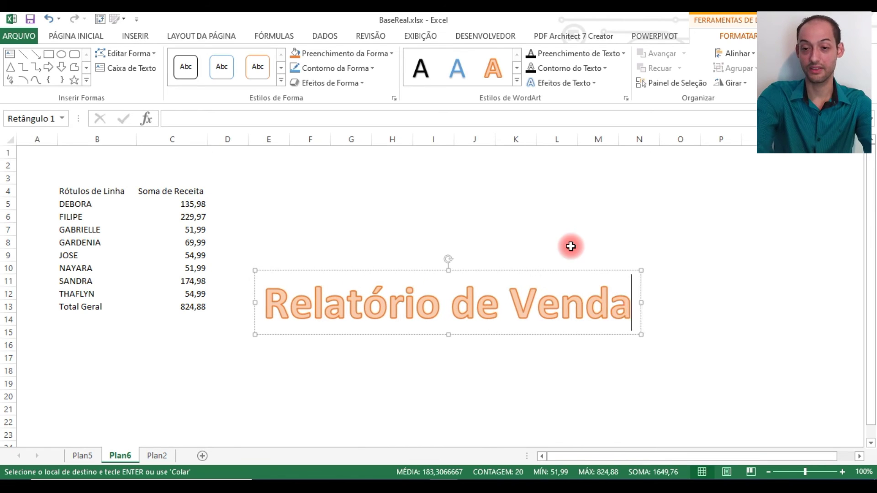
pyautogui.hotkey('ctrl', 'v')
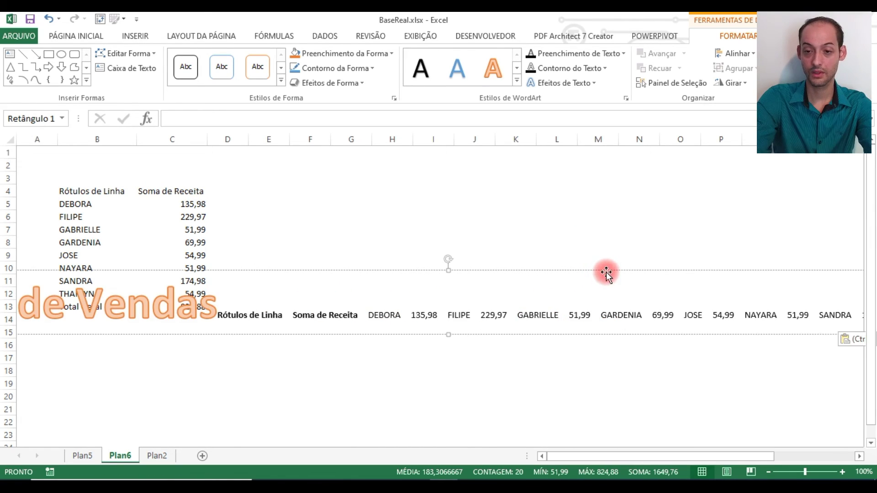
pyautogui.hotkey('ctrl', 'z')
# Step: Reduce the WordArt title's font size to 36 and place it directly above the pasted table
pyautogui.click(647, 271)
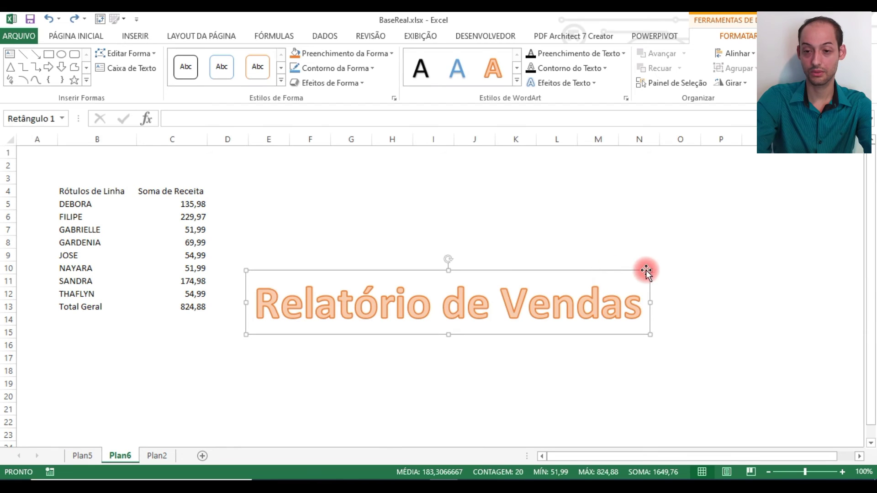
pyautogui.click(70, 37)
pyautogui.click(192, 58)
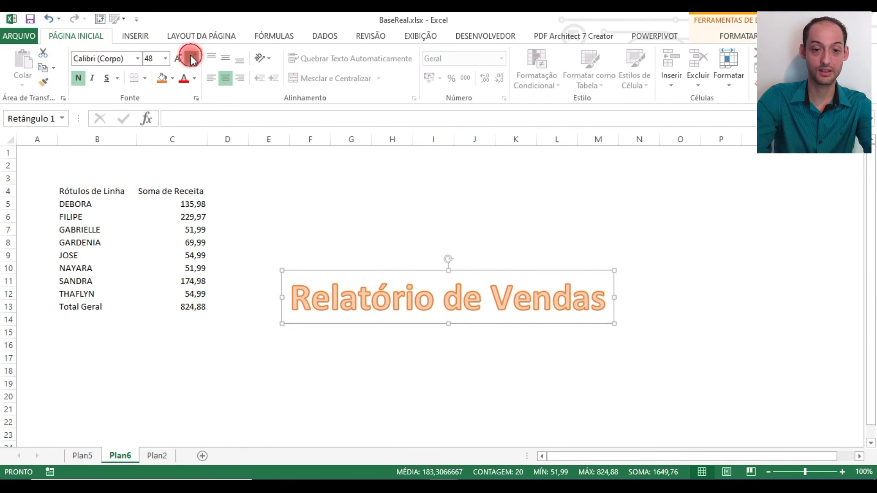
pyautogui.click(193, 58)
pyautogui.moveTo(485, 268); pyautogui.dragTo(200, 140)
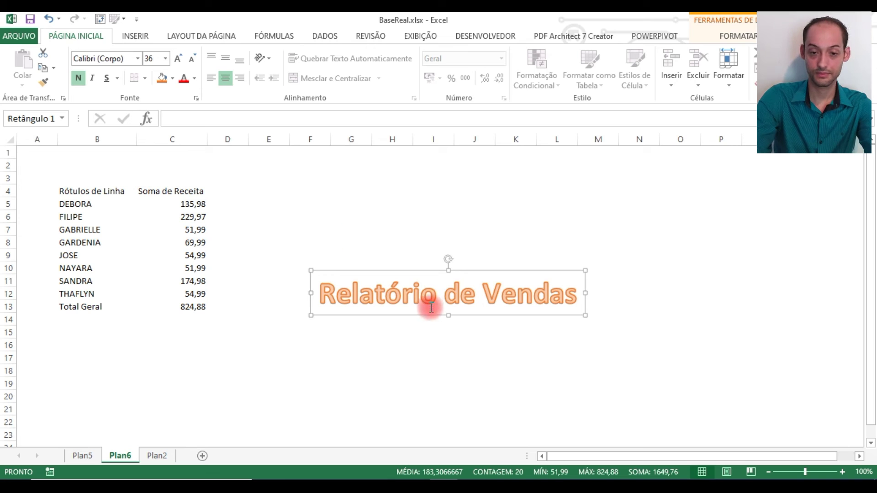
pyautogui.moveTo(431, 317); pyautogui.dragTo(158, 192)
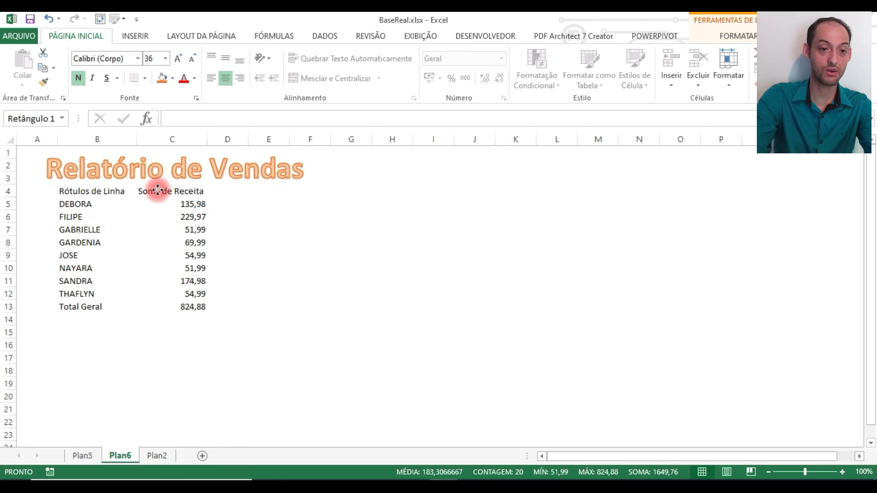
# Step: Move the pasted sales table down one row so that it starts at cell B5
pyautogui.click(108, 197)
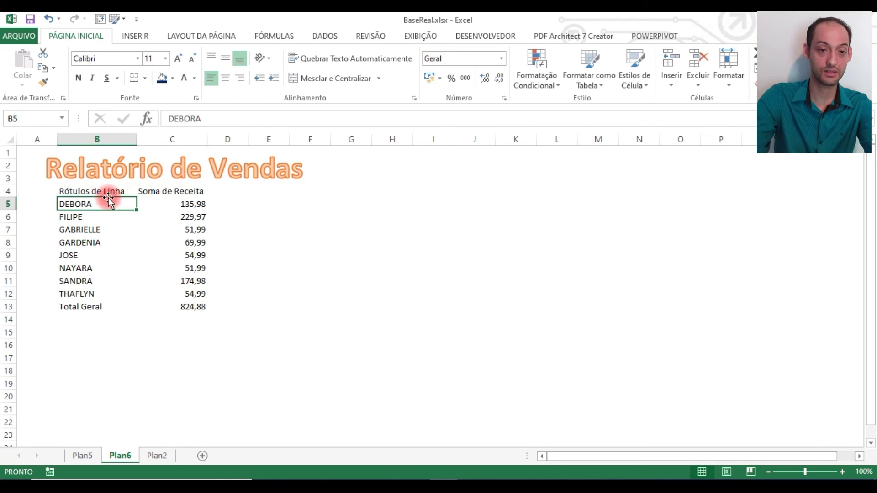
pyautogui.press('Up')
pyautogui.hotkey('ctrl', 'shift', 'Right')
pyautogui.hotkey('ctrl', 'shift', 'Down')
pyautogui.hotkey('ctrl', 'x')
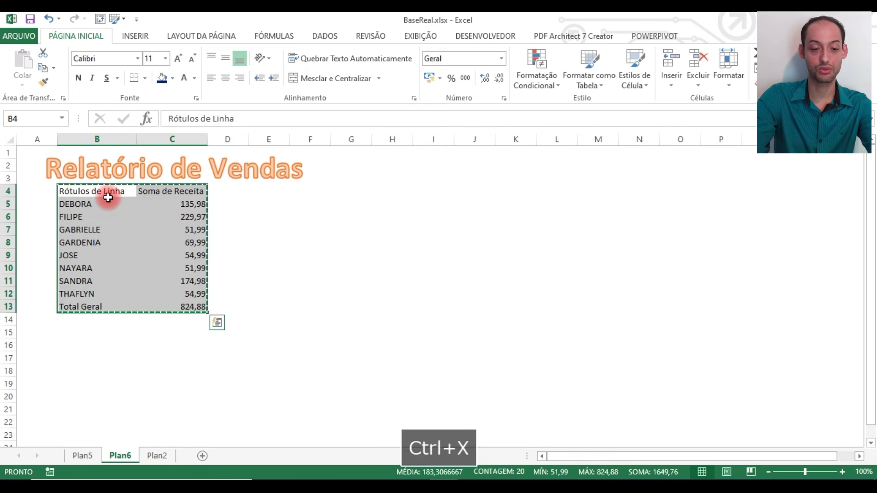
pyautogui.press('Down')
pyautogui.hotkey('ctrl', 'v')
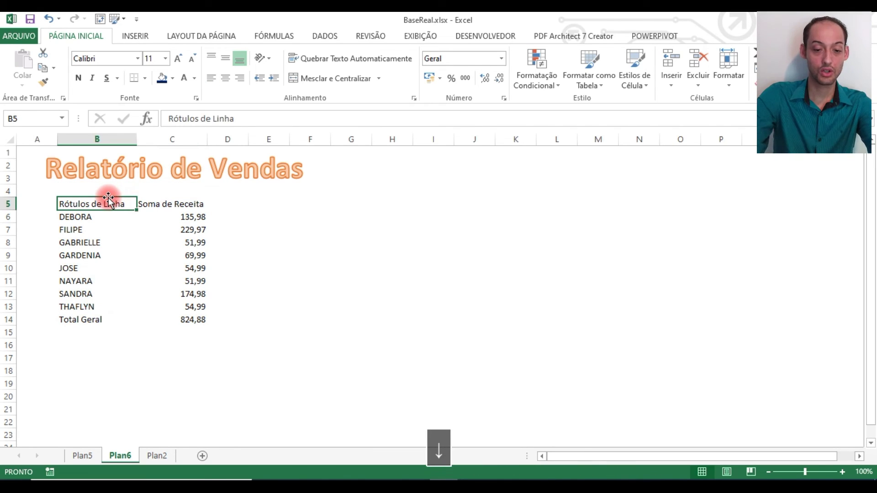
# Step: Rename the table's two column headers to "Nome Vendedor" and "Total de Vendas"
pyautogui.write('Nome Vendedor')
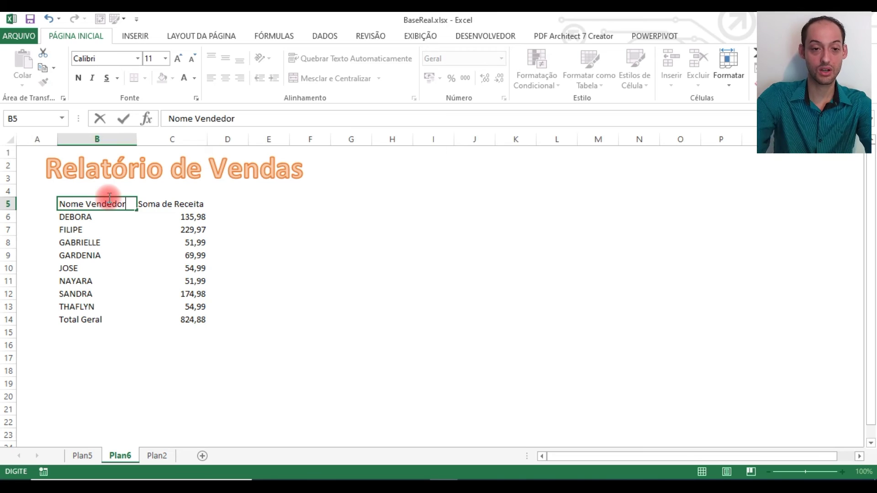
pyautogui.press('Tab')
pyautogui.write('Total d')
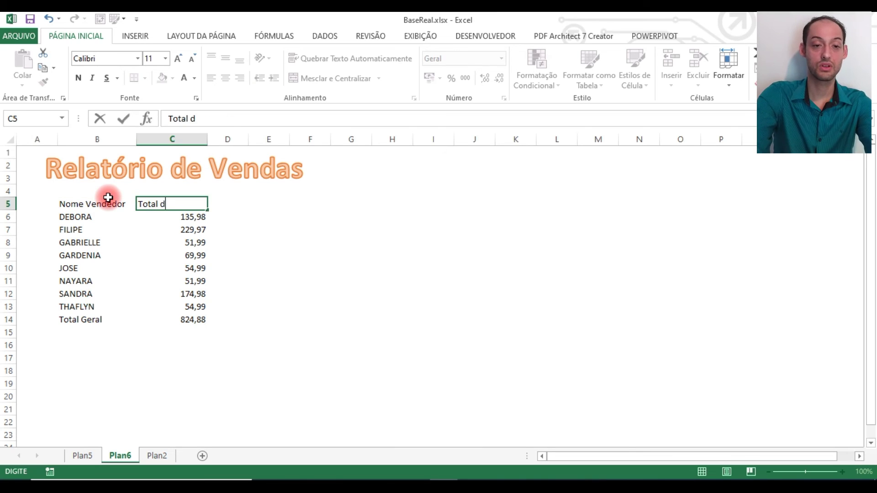
pyautogui.write('e Vendas (R$')
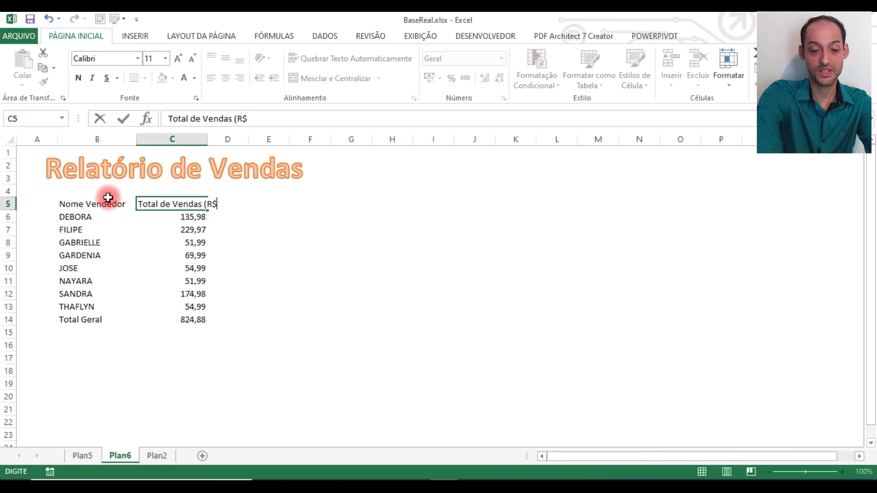
pyautogui.press('Return')
pyautogui.hotkey('ctrl', 'z')
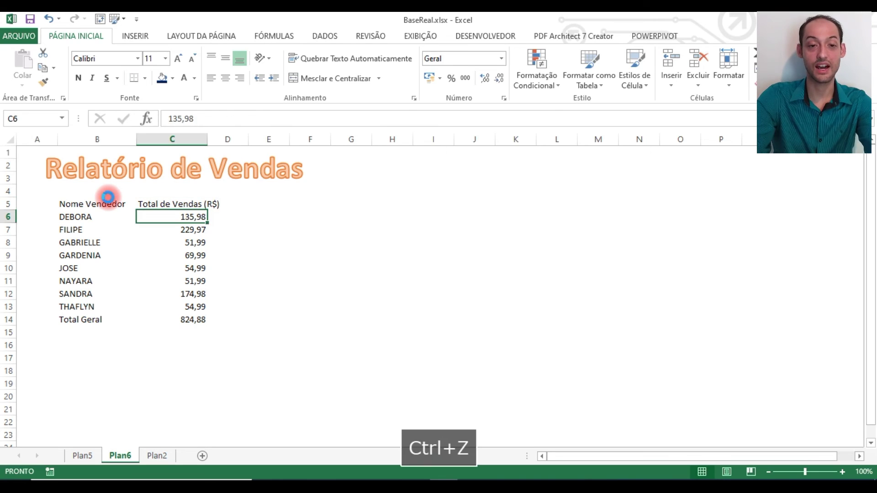
pyautogui.write('tOT')
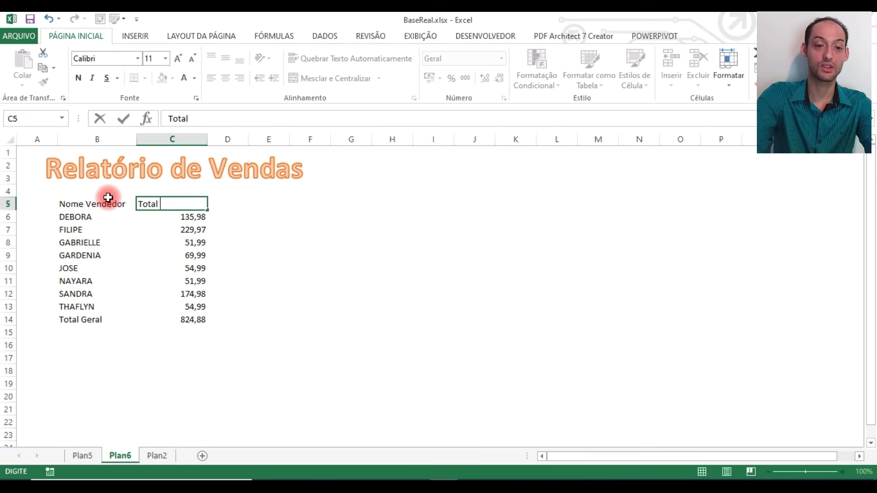
pyautogui.write('al de Vendas')
pyautogui.press('Return')
# Step: Apply the R$ accounting format to C6:C14 and fill the header row and the seller column dark blue
pyautogui.hotkey('ctrl', 'shift', 'Down')
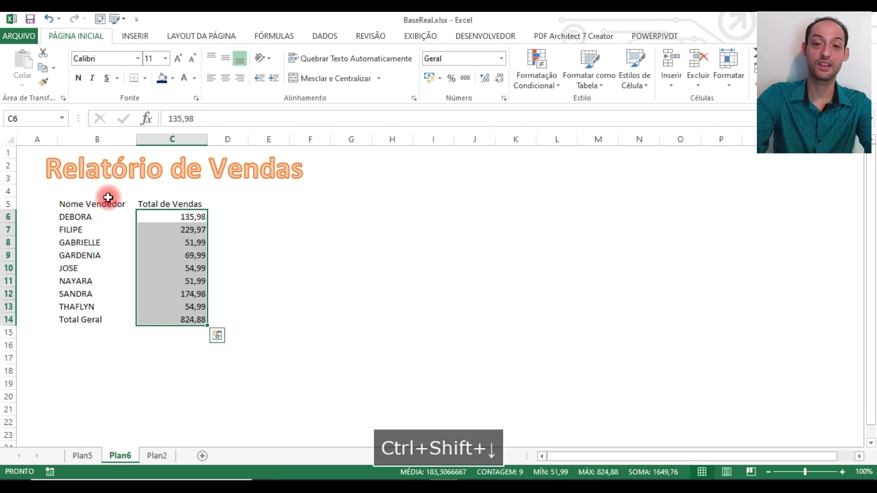
pyautogui.click(434, 78)
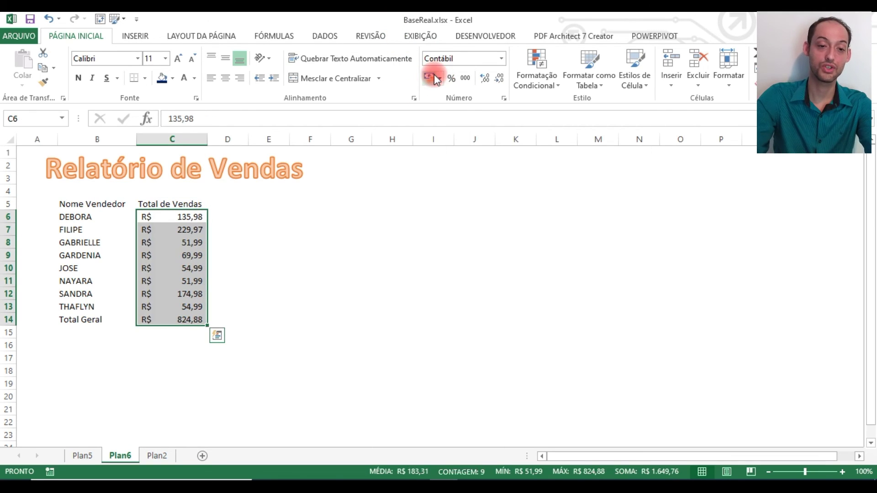
pyautogui.press('Left')
pyautogui.press('Up')
pyautogui.hotkey('ctrl', 'shift', 'Down')
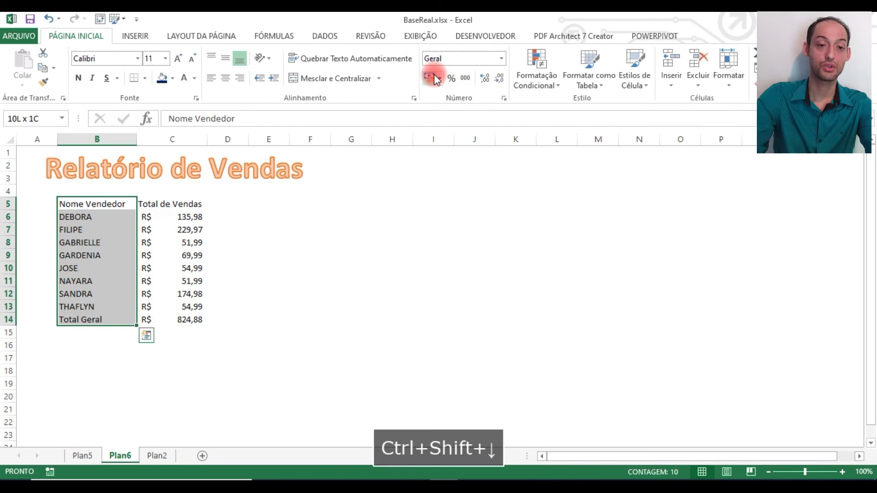
pyautogui.keyDown('ctrl'); pyautogui.click(178, 205); pyautogui.keyUp('ctrl')
pyautogui.click(161, 77)
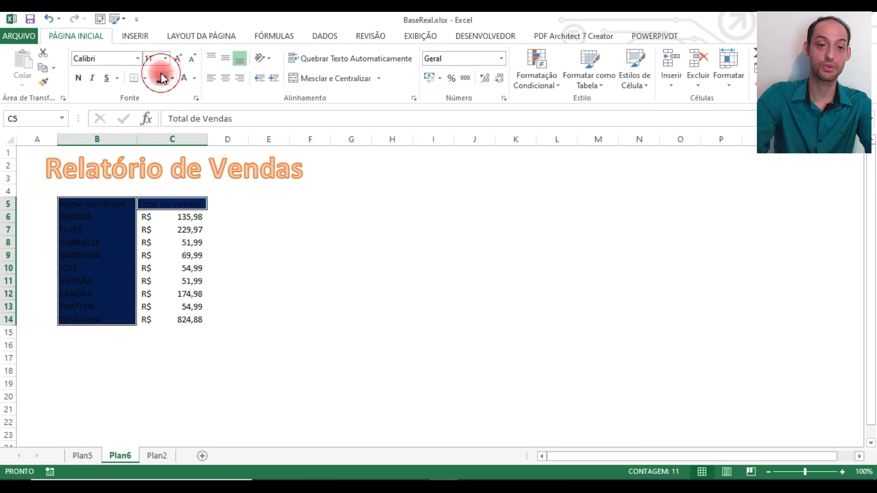
# Step: Set the text in the dark blue cells to white Arial, size 8
pyautogui.click(157, 59)
pyautogui.write('8')
pyautogui.press('Return')
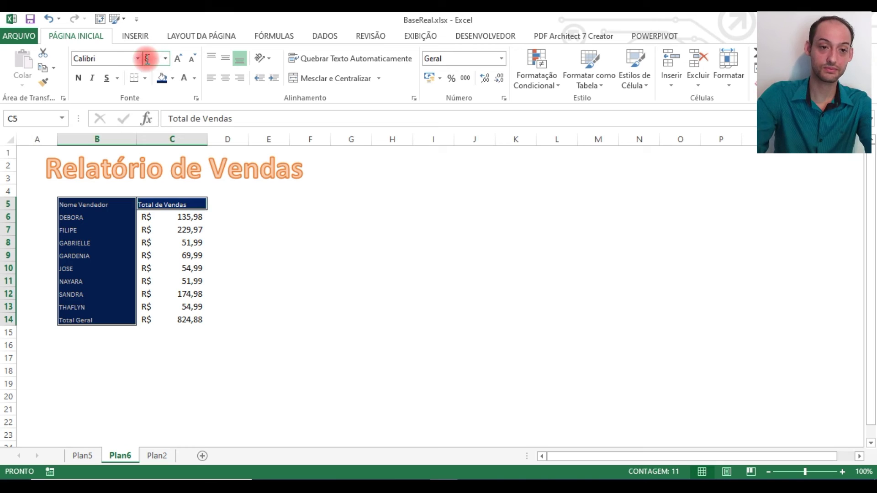
pyautogui.click(121, 58)
pyautogui.write('Arial')
pyautogui.press('Return')
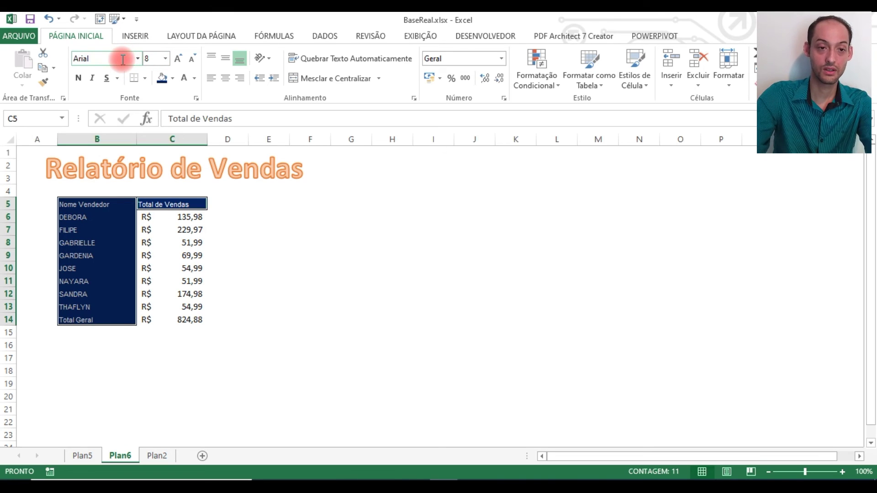
# Step: Apply all borders to the whole sales table, B5:C14
pyautogui.hotkey('ctrl', 'shift', 'Down')
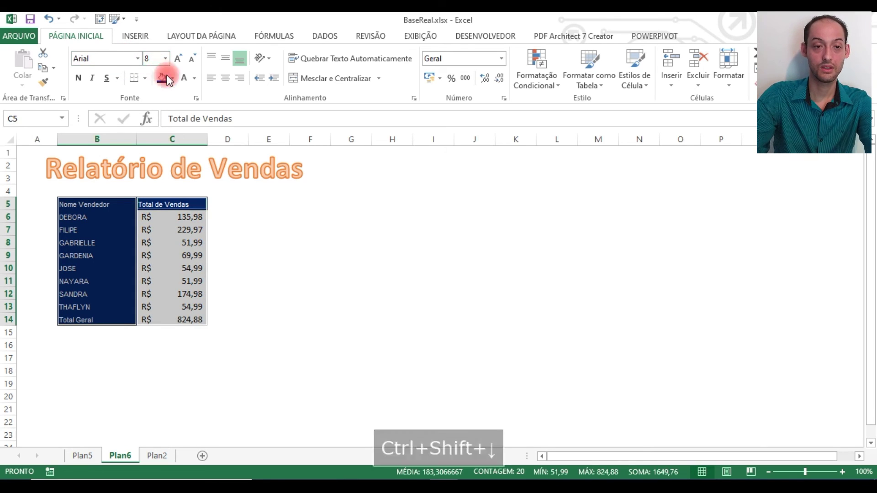
pyautogui.click(145, 78)
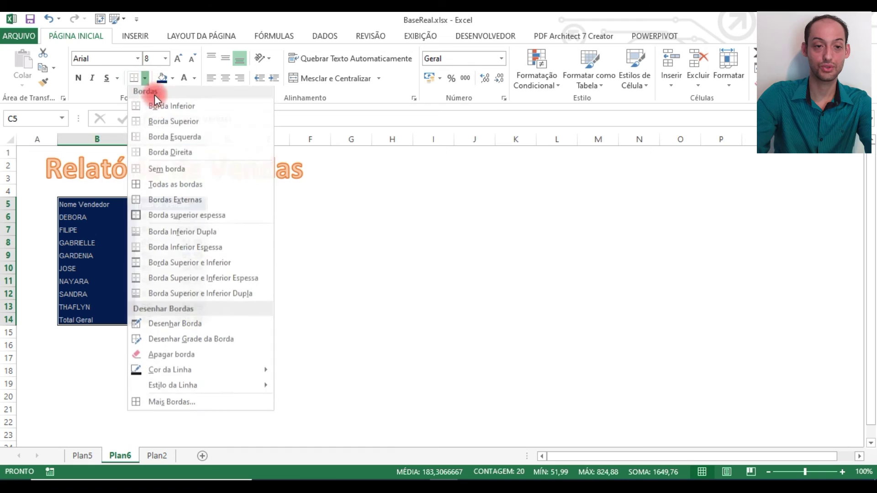
pyautogui.click(174, 186)
# Step: Frame the report area A1:F15 with a thick outside border
pyautogui.click(35, 150)
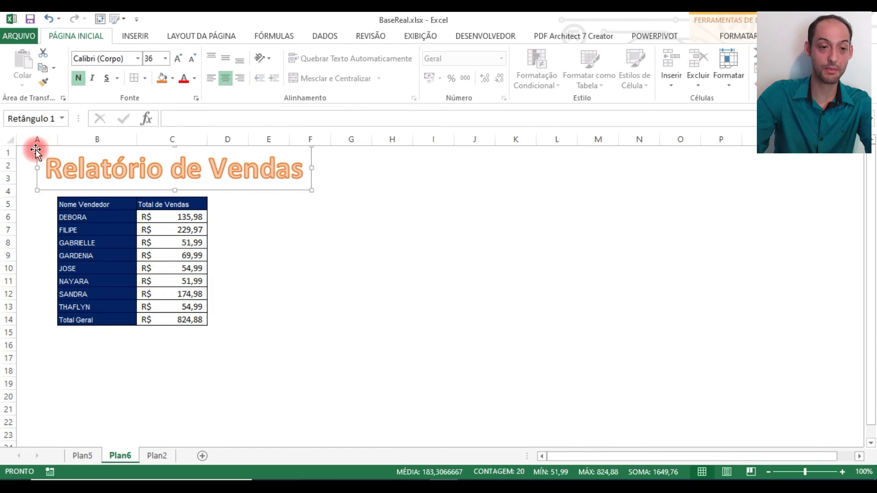
pyautogui.press('Left')
pyautogui.click(27, 150)
pyautogui.hotkey('shift', 'Right')
pyautogui.hotkey('shift', 'Right')
pyautogui.hotkey('shift', 'Right')
pyautogui.hotkey('shift', 'Right')
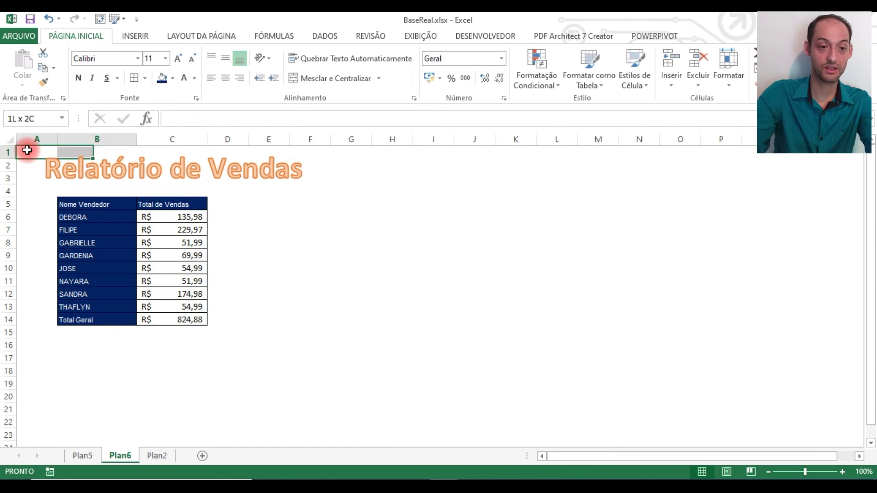
pyautogui.hotkey('shift', 'Down')
pyautogui.hotkey('shift', 'Down')
pyautogui.hotkey('shift', 'Down')
pyautogui.hotkey('shift', 'Down')
pyautogui.hotkey('shift', 'Down')
pyautogui.hotkey('shift', 'Down')
pyautogui.hotkey('shift', 'Down')
pyautogui.hotkey('shift', 'Down')
pyautogui.hotkey('shift', 'Down')
pyautogui.hotkey('shift', 'Down')
pyautogui.hotkey('shift', 'Down')
pyautogui.hotkey('shift', 'Down')
pyautogui.hotkey('shift', 'Down')
pyautogui.hotkey('shift', 'Down')
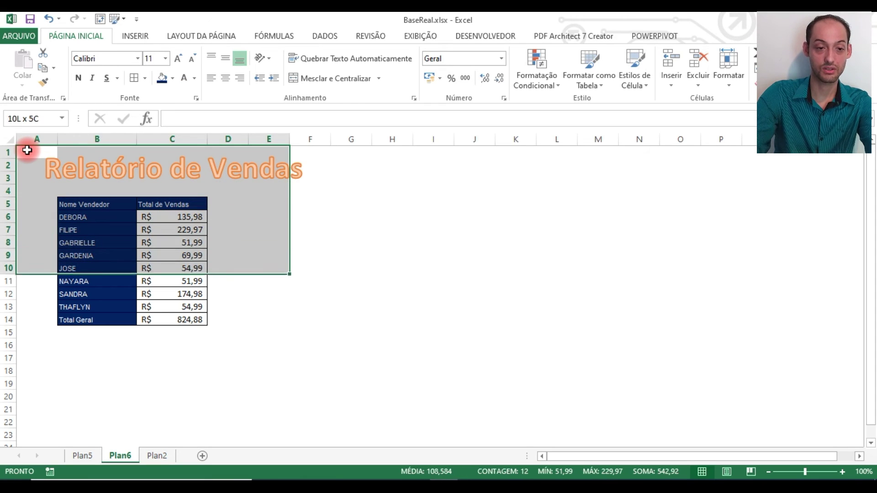
pyautogui.hotkey('shift', 'Right')
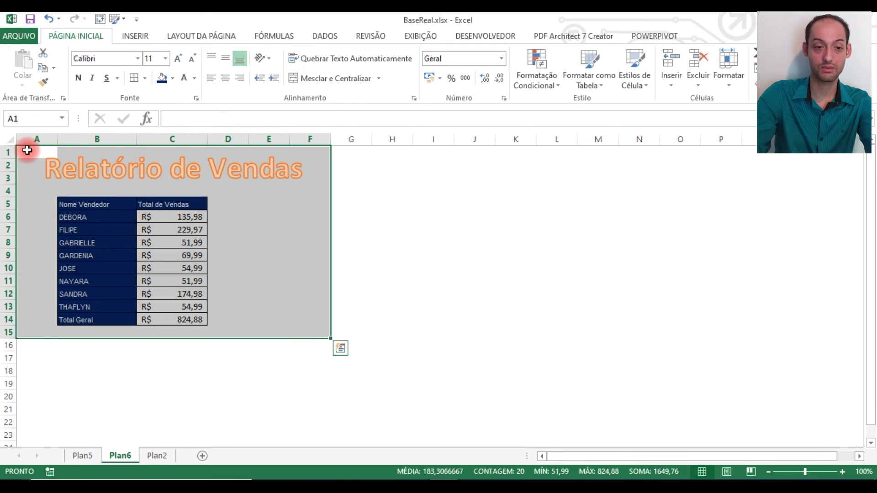
pyautogui.click(145, 78)
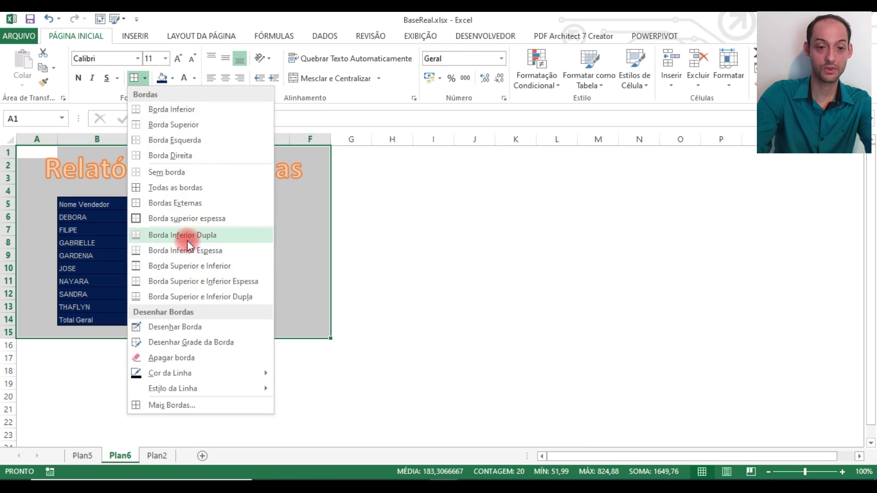
pyautogui.click(180, 218)
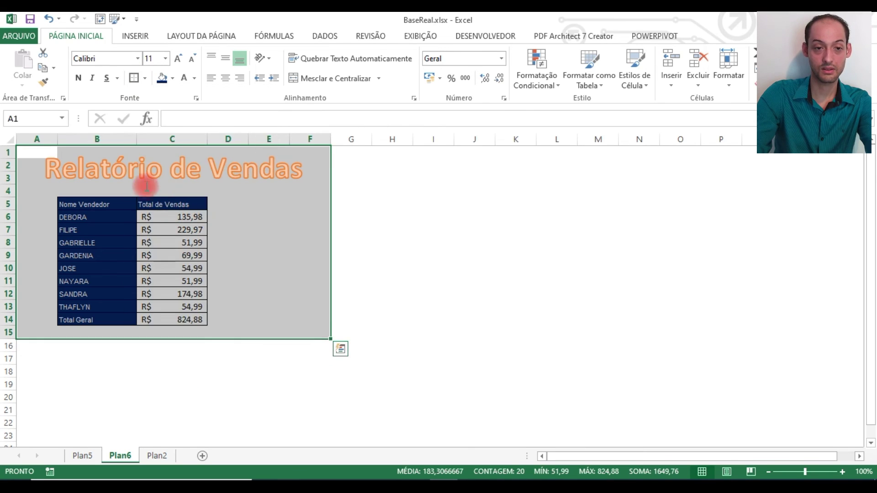
# Step: Shift the WordArt title slightly down and enter "Data:" in E6 with the date 31/12/2019 in E7
pyautogui.click(138, 172)
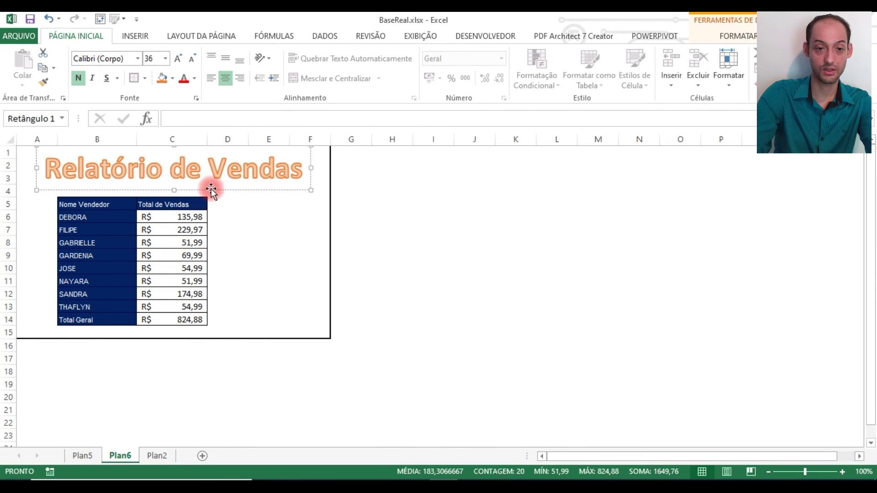
pyautogui.click(261, 216)
pyautogui.write('Data:')
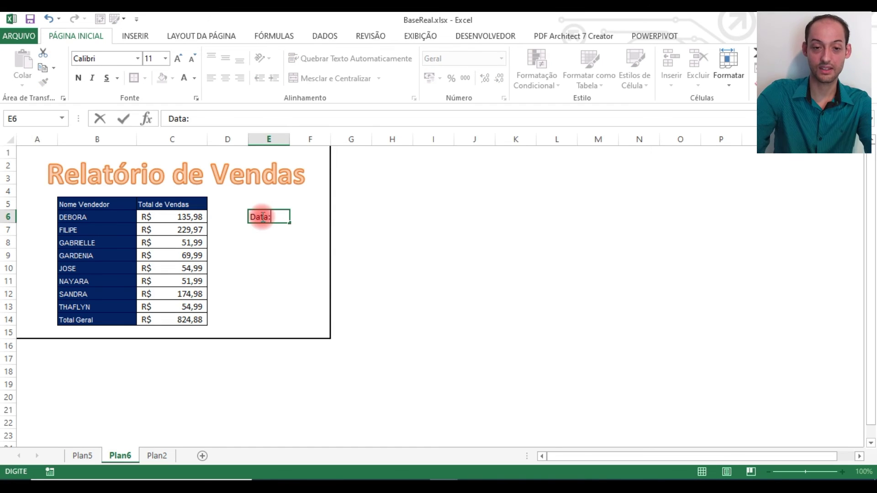
pyautogui.press('Return')
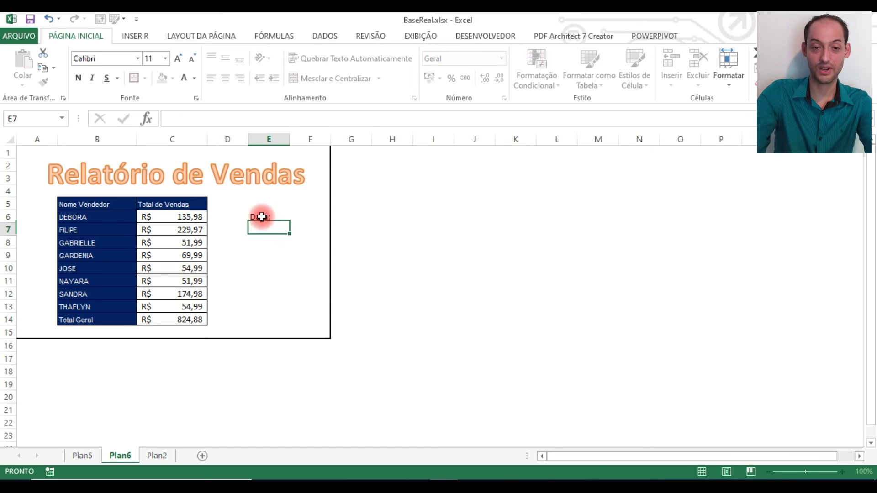
pyautogui.write('31/12/2019')
pyautogui.press('Return')
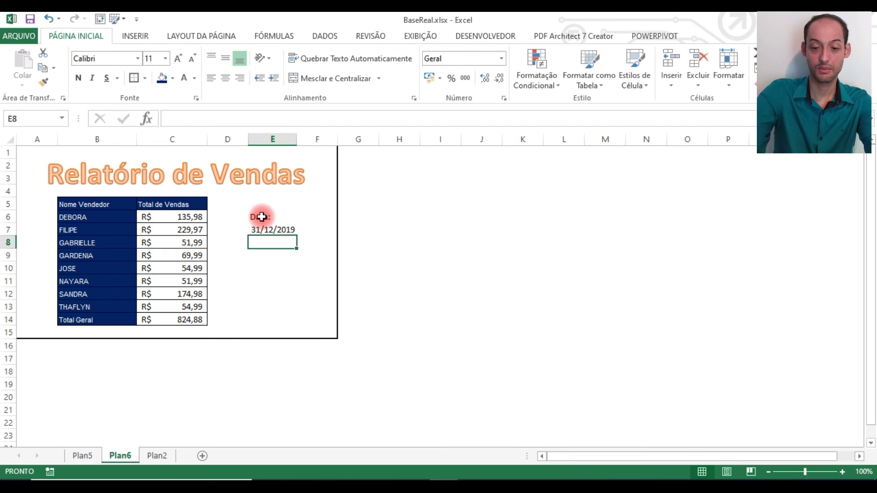
# Step: Set the report to print one page wide with the height left blank, centred horizontally, and return to the sheet
pyautogui.hotkey('ctrl', 'p')
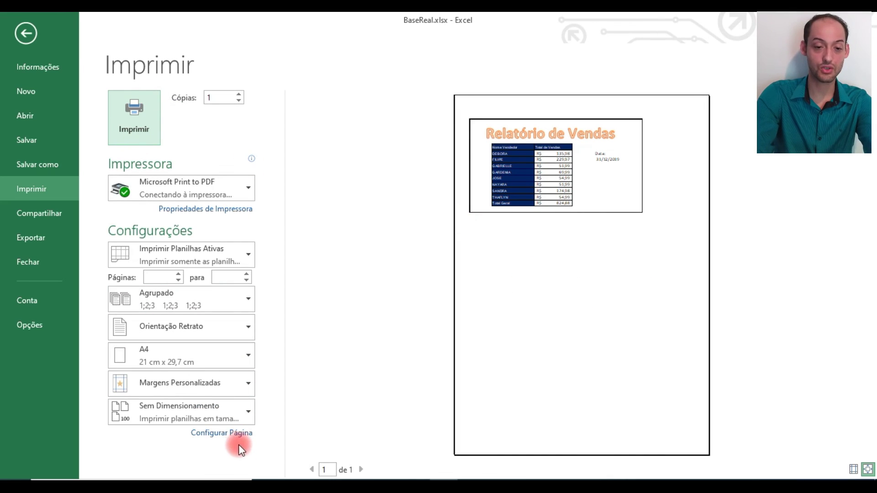
pyautogui.click(238, 434)
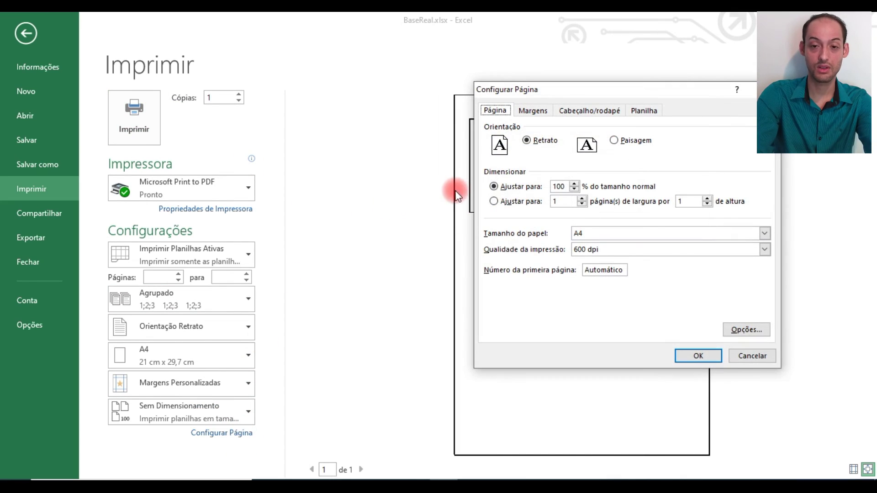
pyautogui.click(505, 206)
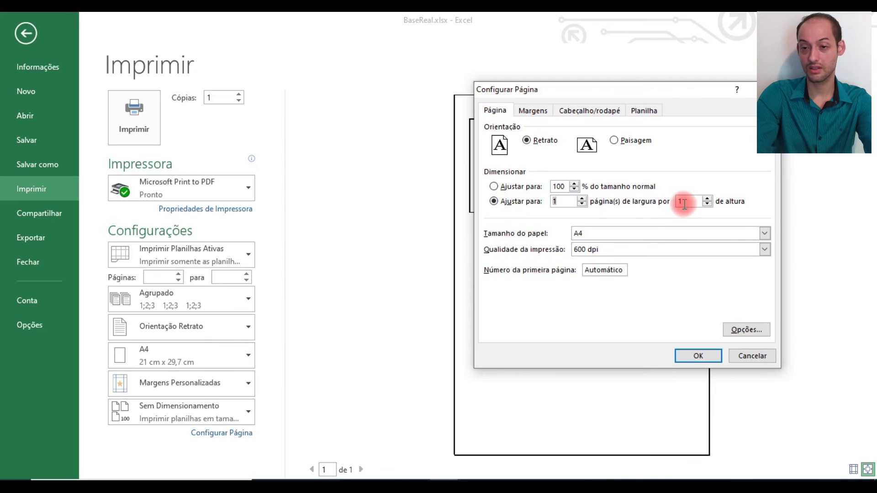
pyautogui.moveTo(687, 201); pyautogui.dragTo(629, 196)
pyautogui.press('BackSpace')
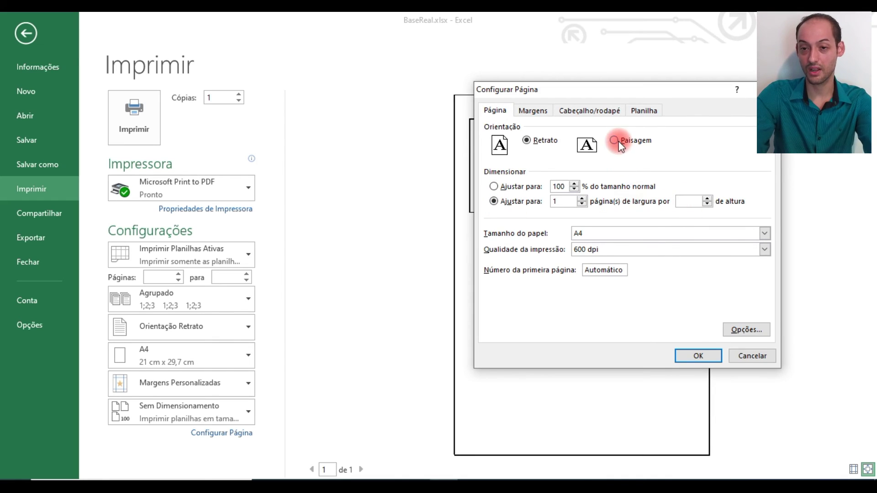
pyautogui.click(533, 112)
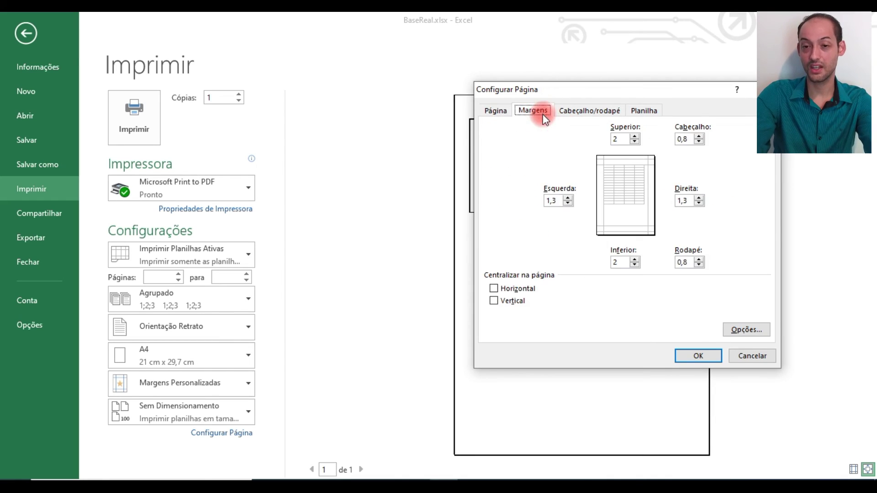
pyautogui.click(515, 288)
pyautogui.click(690, 355)
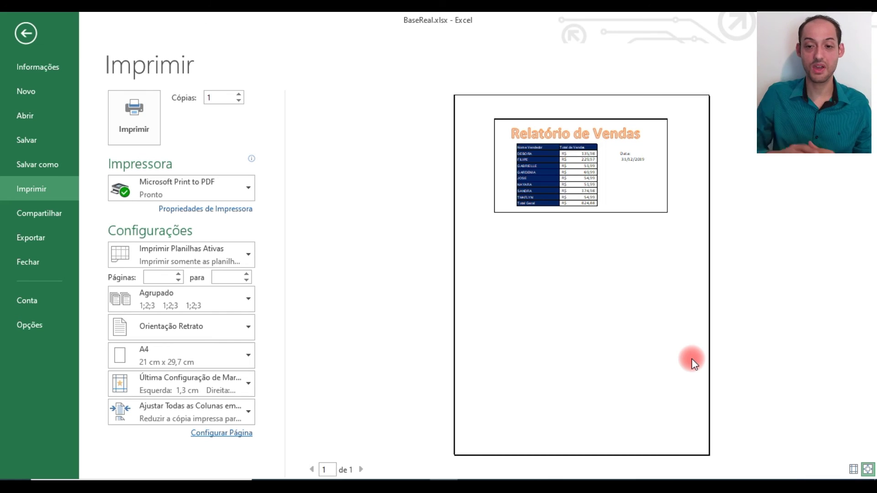
pyautogui.click(25, 31)
# Step: Review the pivot table on Plan5, the source data on Plan2 and the report on Plan6, returning to Plan5
pyautogui.click(83, 456)
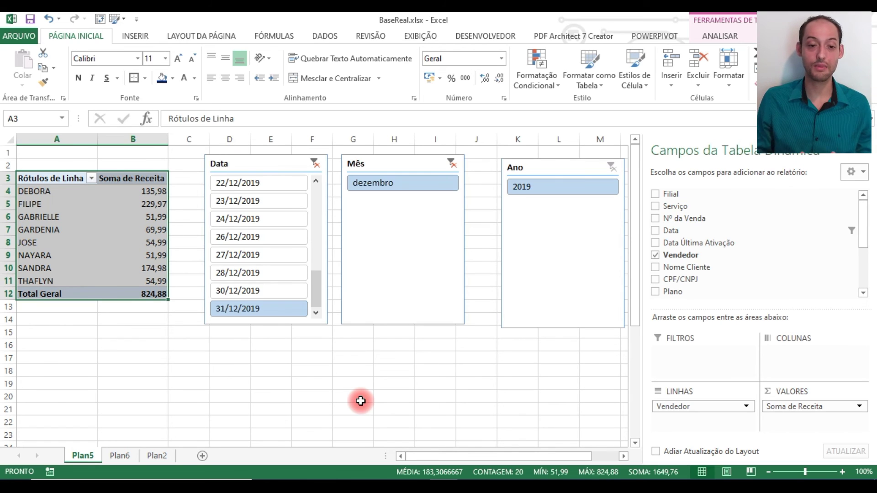
pyautogui.click(157, 456)
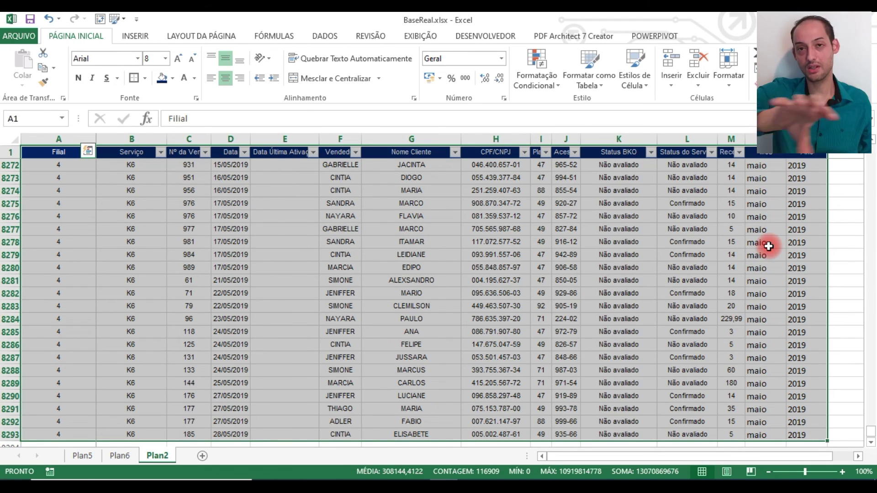
pyautogui.click(118, 457)
pyautogui.click(92, 455)
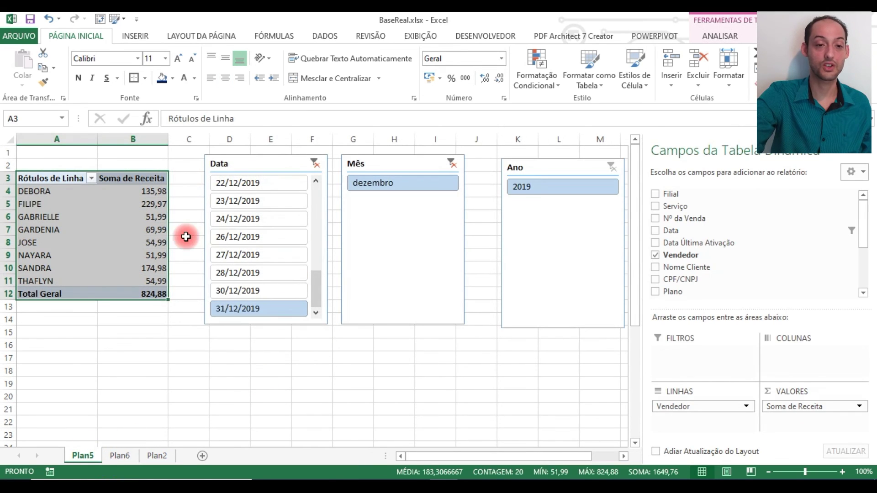
# Step: Clear the date and month slicer filters so the pivot table covers all sellers of 2019
pyautogui.click(315, 163)
pyautogui.click(450, 163)
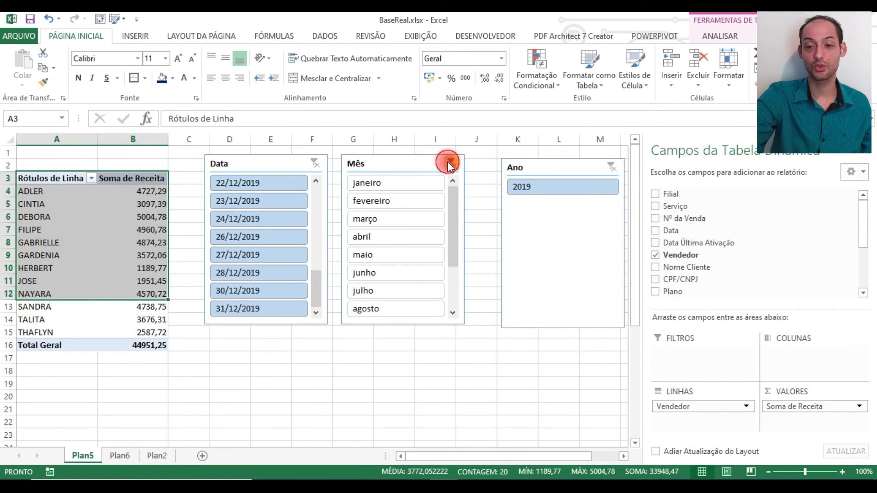
pyautogui.click(74, 187)
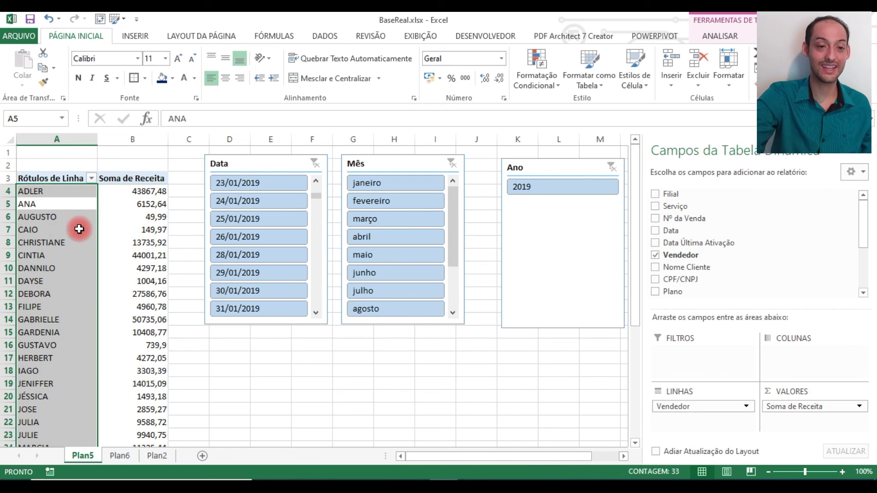
# Step: Filter Vendedor to the top 5 items by Soma de Receita and view that ranking for abril and for junho
pyautogui.click(92, 178)
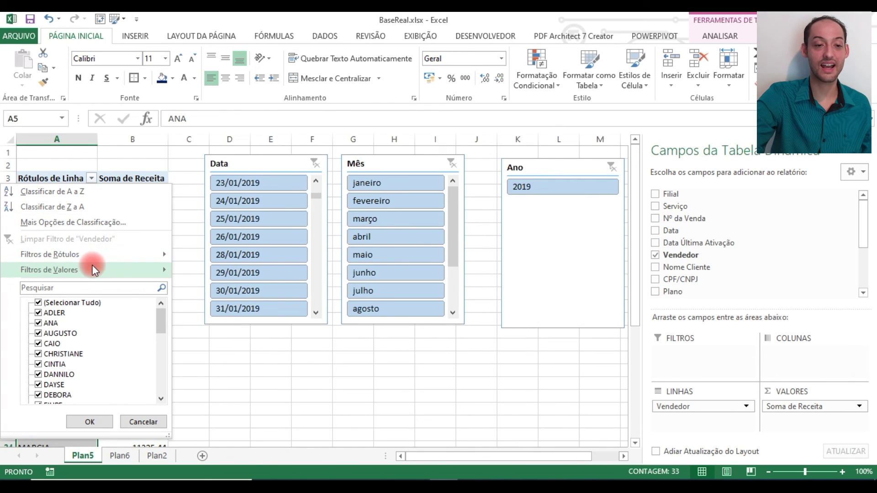
pyautogui.moveTo(94, 270)
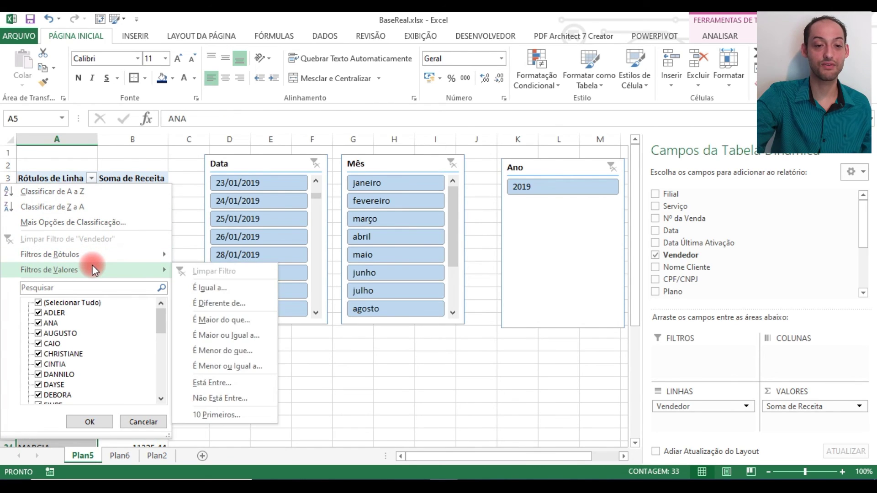
pyautogui.click(221, 410)
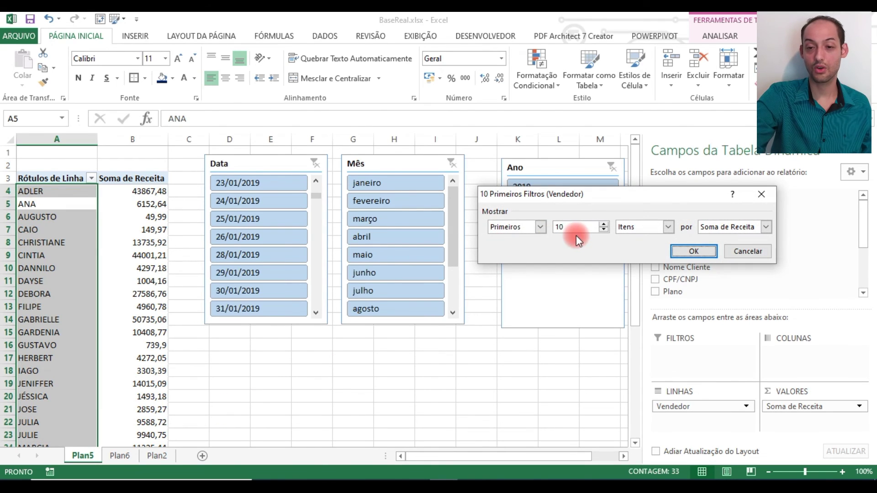
pyautogui.write('5')
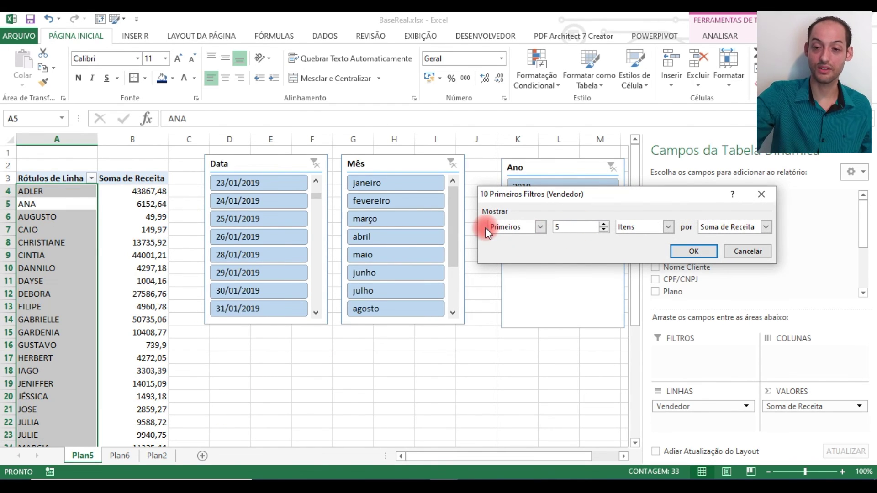
pyautogui.press('Return')
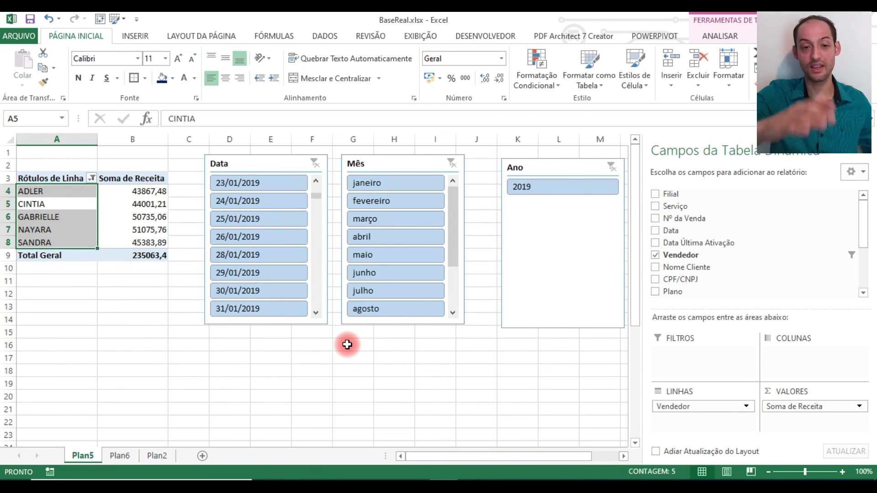
pyautogui.click(404, 237)
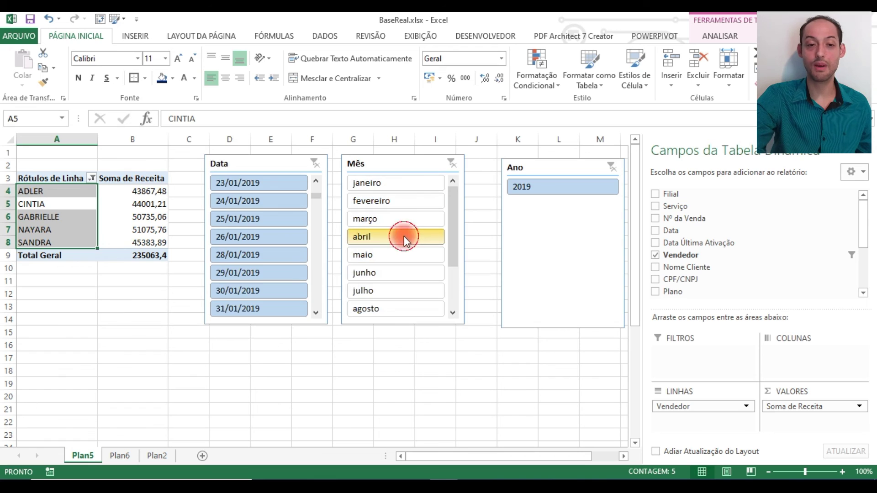
pyautogui.click(396, 275)
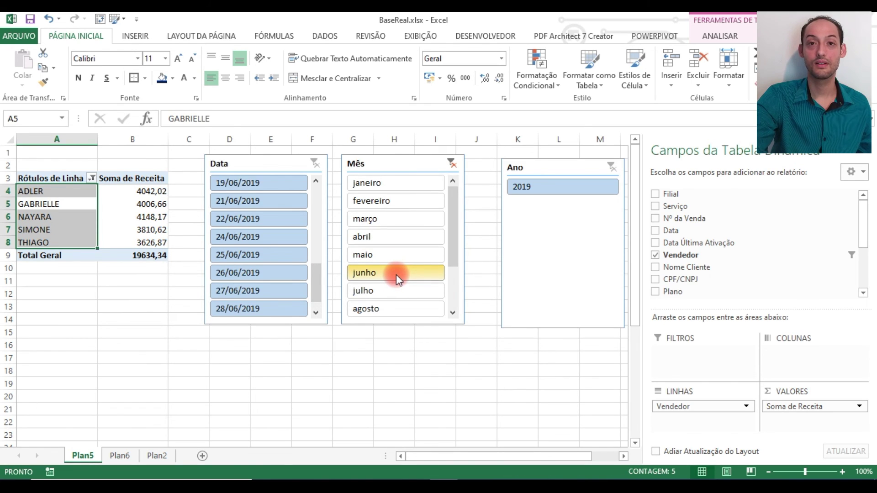
# Step: Clear the Vendedor value filter and the Mês slicer selection
pyautogui.click(91, 178)
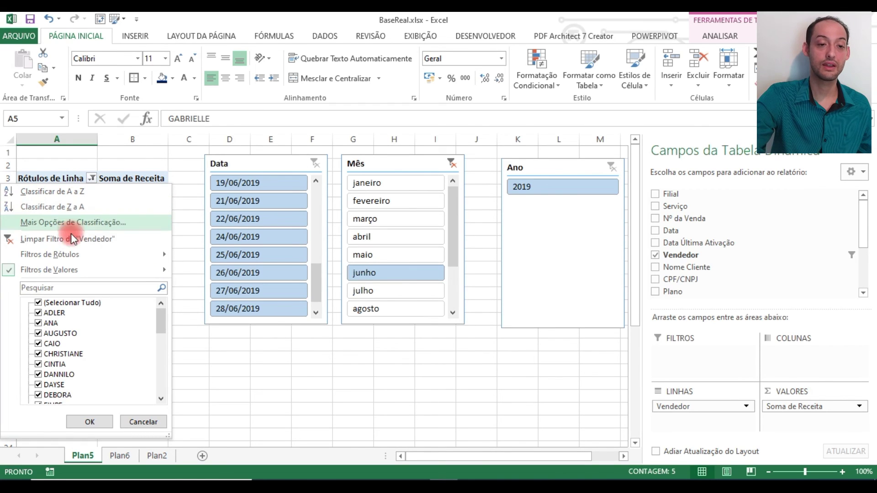
pyautogui.click(72, 238)
pyautogui.click(453, 163)
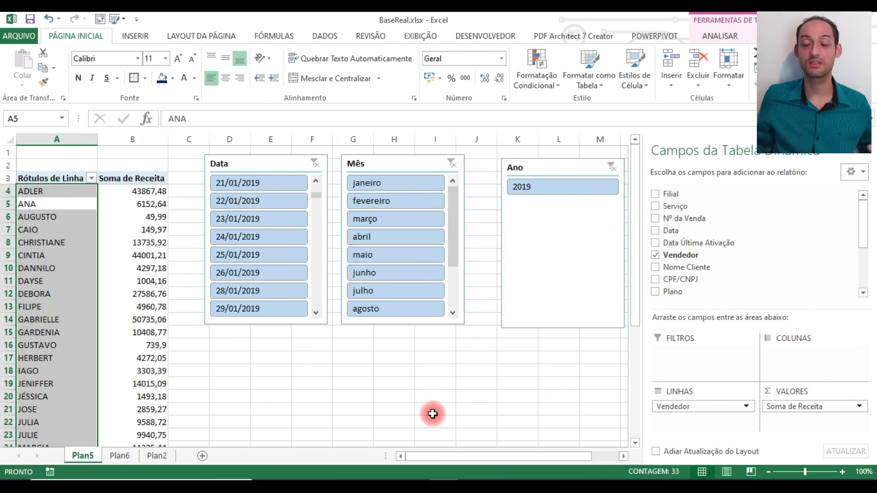